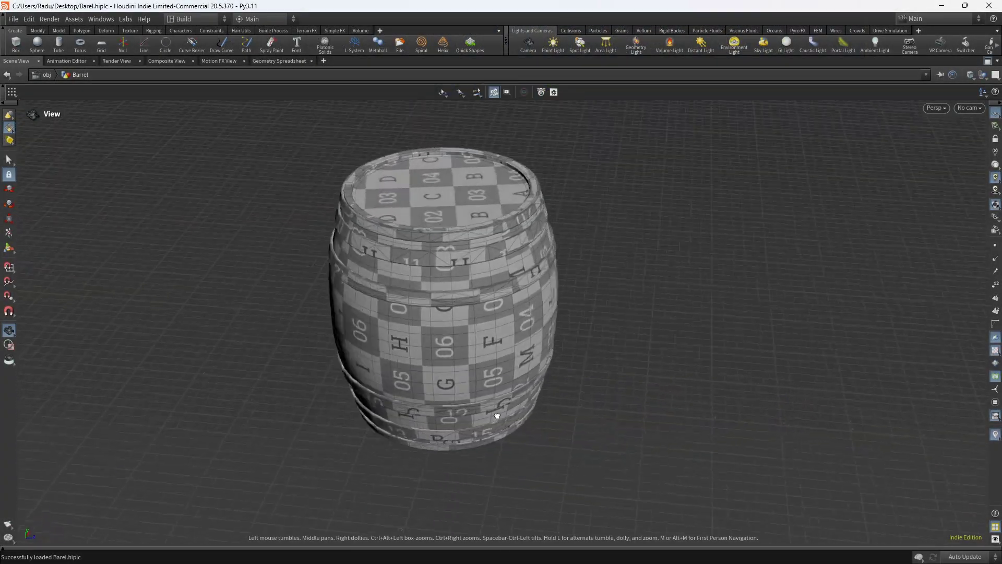
Step: Add a Line node, line1, to the Barrel network
{"action": "left_click_drag", "start_coordinate": [497, 416], "coordinate": [347, 284]}
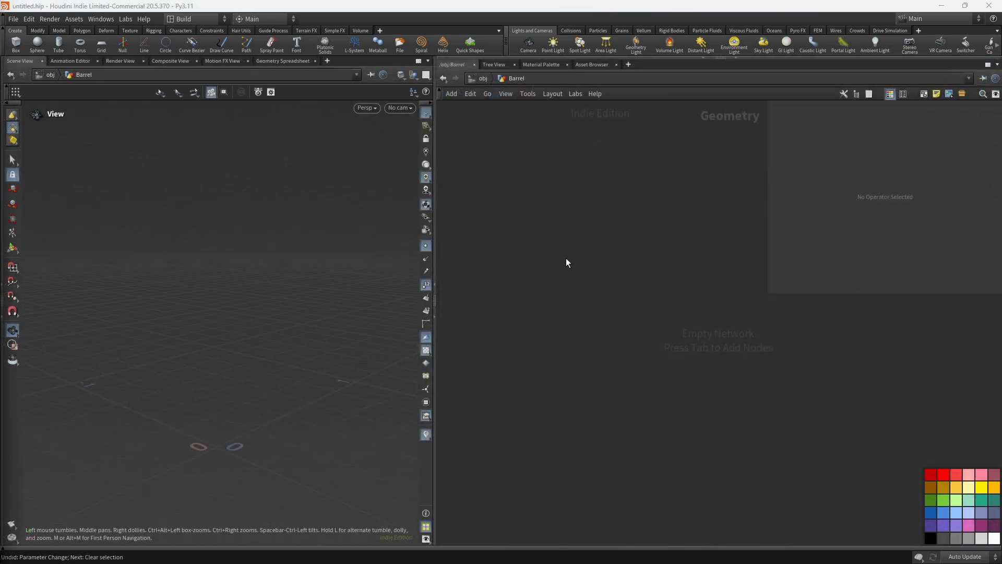
{"action": "key", "text": "Tab"}
{"action": "type", "text": "li"}
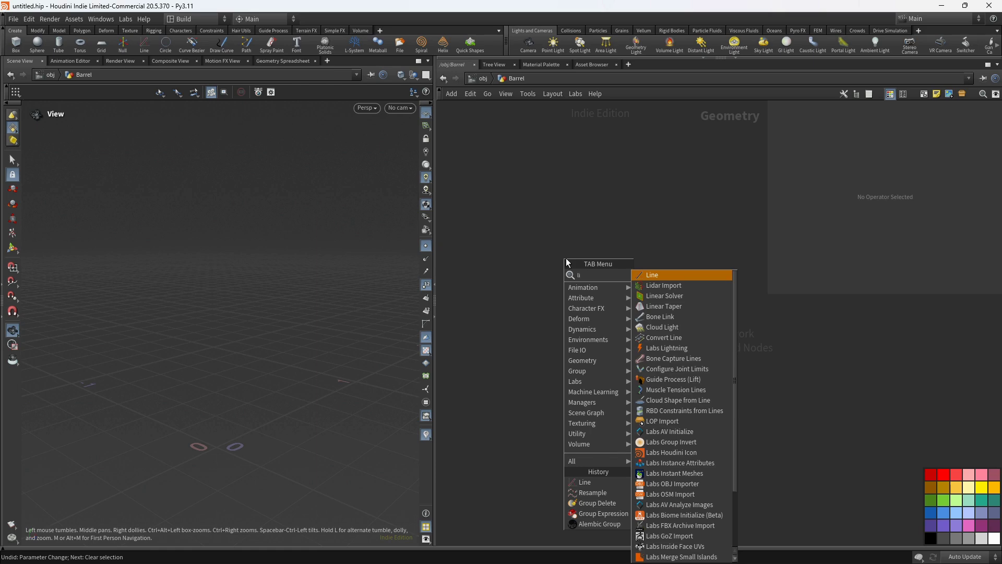
{"action": "left_click", "coordinate": [652, 274]}
{"action": "left_click", "coordinate": [602, 166]}
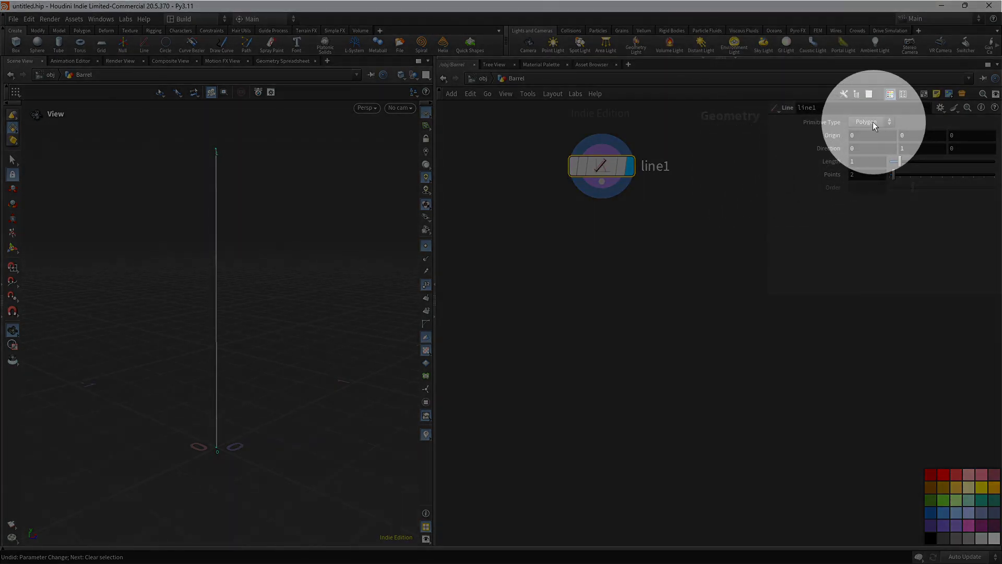
Step: Make line1 a NURBS curve with Length 2, 3 points and order 3
{"action": "left_click", "coordinate": [874, 122]}
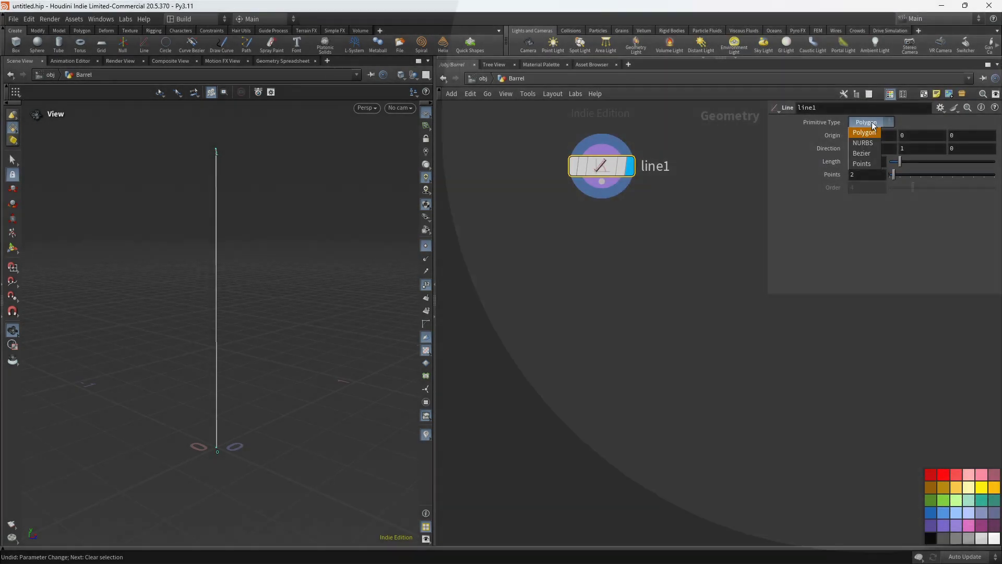
{"action": "left_click", "coordinate": [864, 143]}
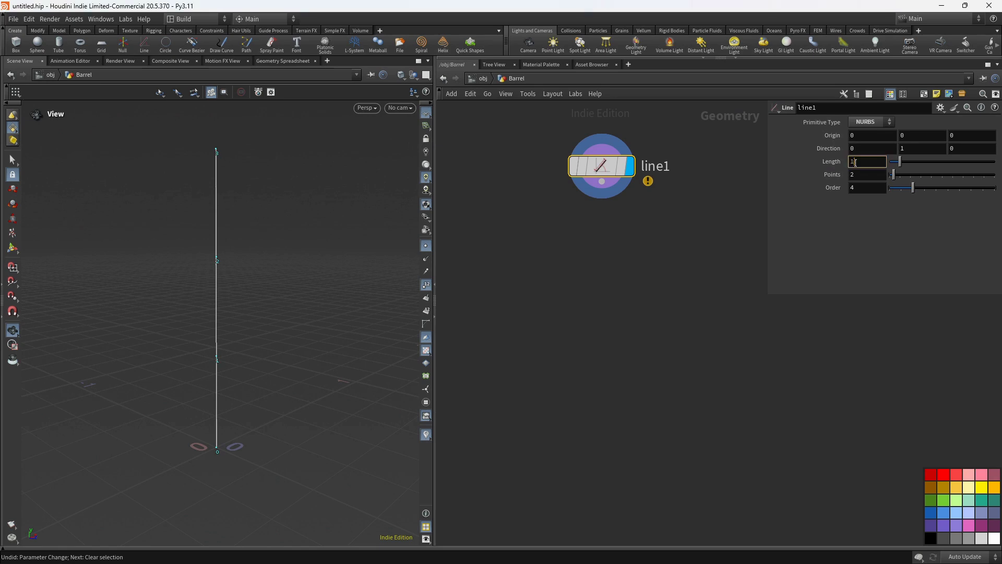
{"action": "left_click_drag", "start_coordinate": [855, 162], "coordinate": [815, 171]}
{"action": "type", "text": "2"}
{"action": "key", "text": "Return"}
{"action": "type", "text": "3"}
{"action": "key", "text": "Tab"}
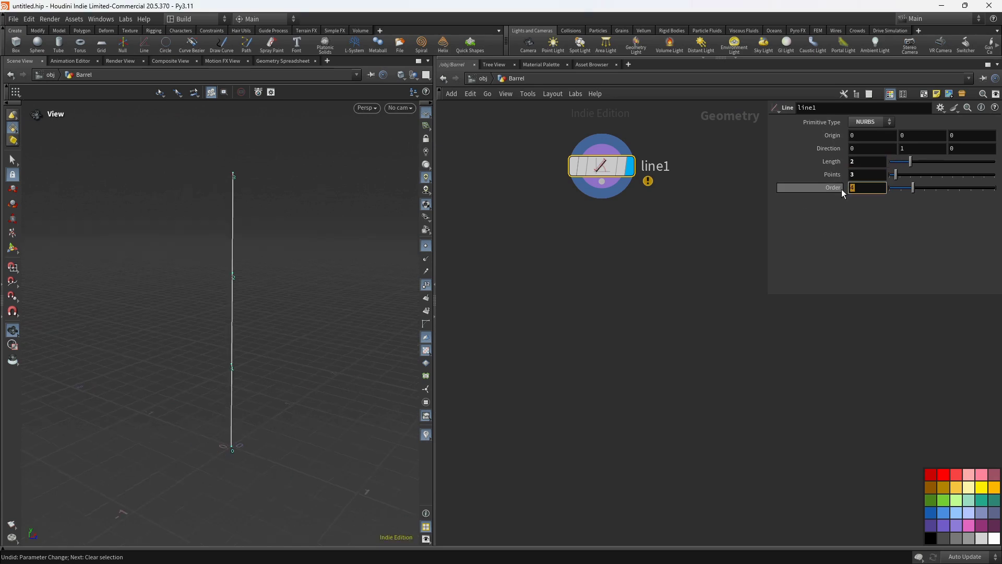
{"action": "type", "text": "3"}
{"action": "left_click_drag", "start_coordinate": [342, 271], "coordinate": [562, 264]}
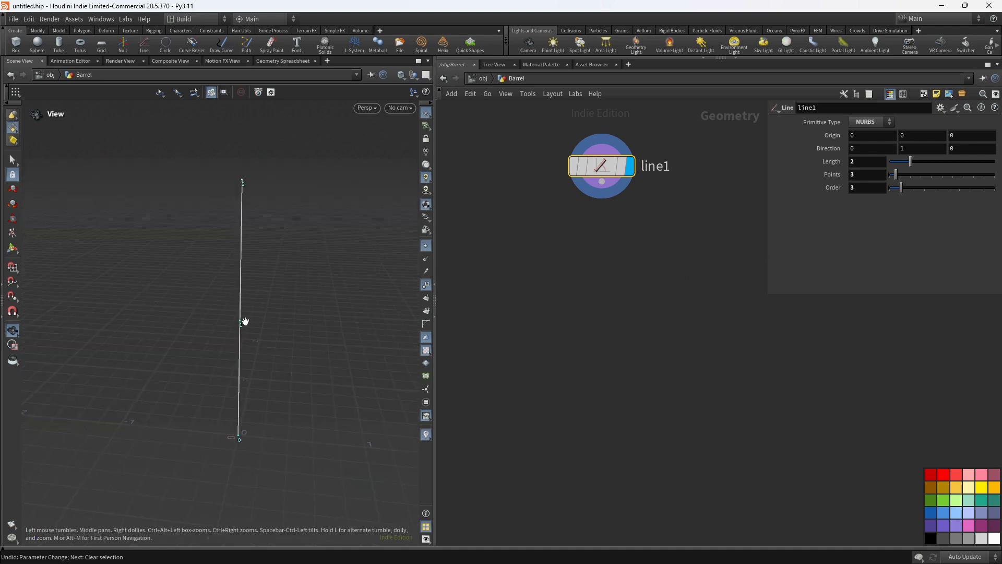
{"action": "left_click", "coordinate": [608, 193]}
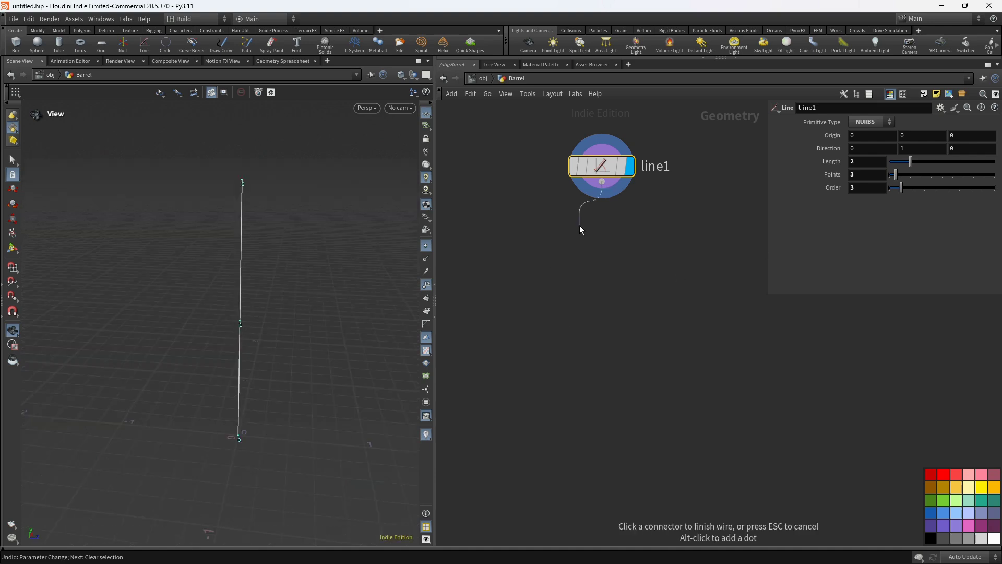
Step: Add a Group Expression node under line1 grouping points by the neighbourcount preset, Valence 2
{"action": "key", "text": "Tab"}
{"action": "left_click", "coordinate": [866, 136]}
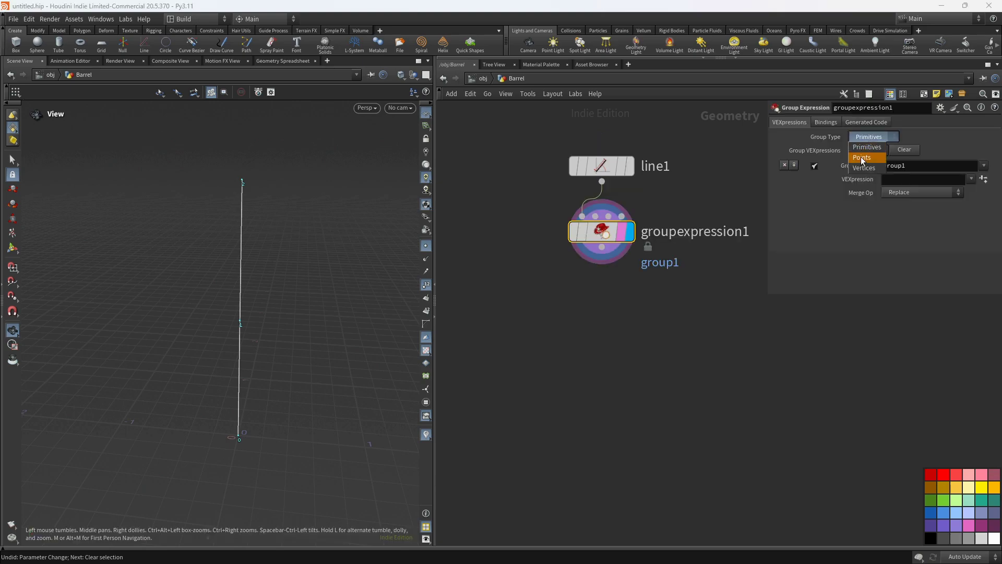
{"action": "left_click", "coordinate": [862, 157]}
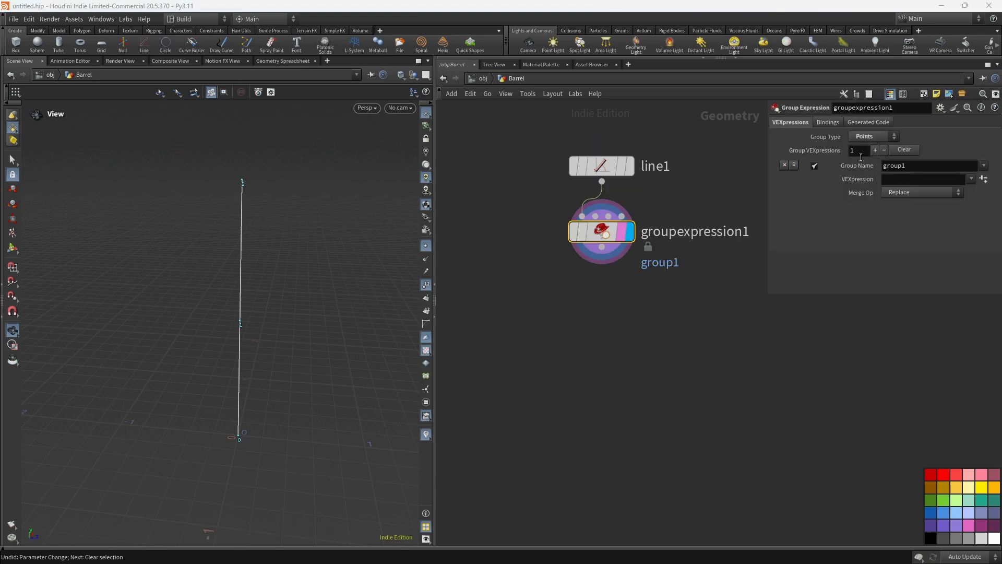
{"action": "left_click", "coordinate": [971, 179]}
{"action": "left_click", "coordinate": [948, 218]}
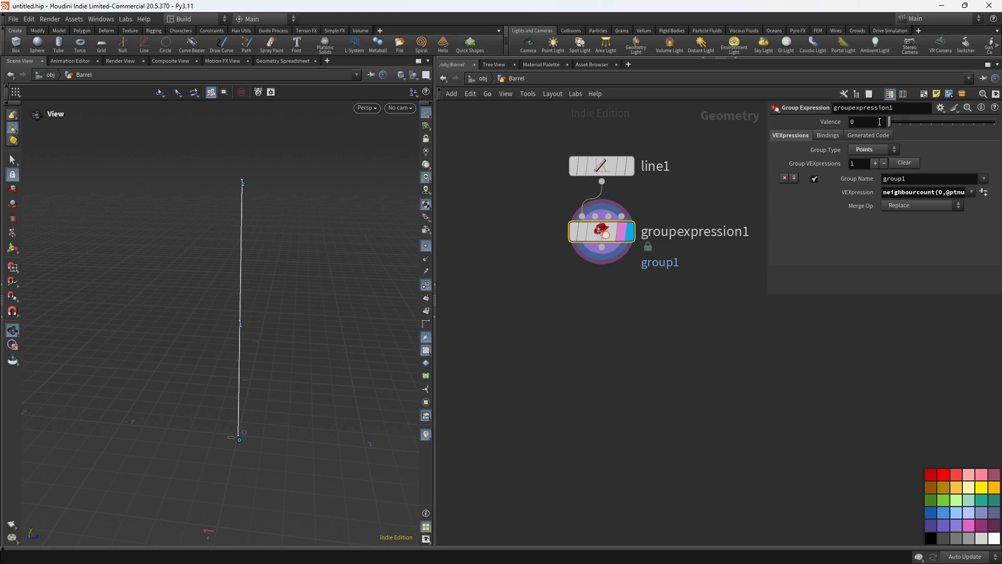
{"action": "type", "text": "2"}
{"action": "key", "text": "Return"}
{"action": "left_click_drag", "start_coordinate": [308, 407], "coordinate": [255, 406]}
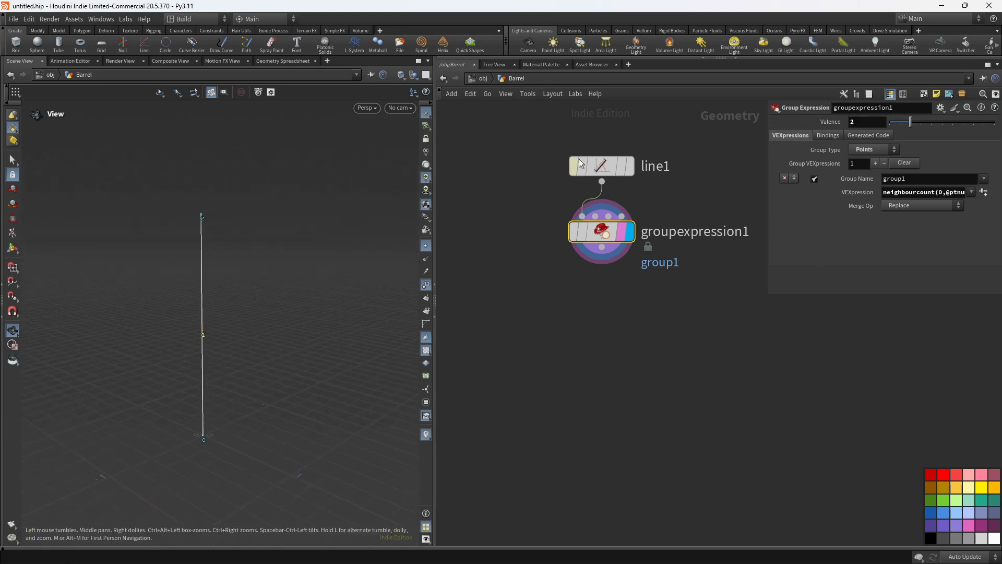
{"action": "left_click", "coordinate": [596, 175]}
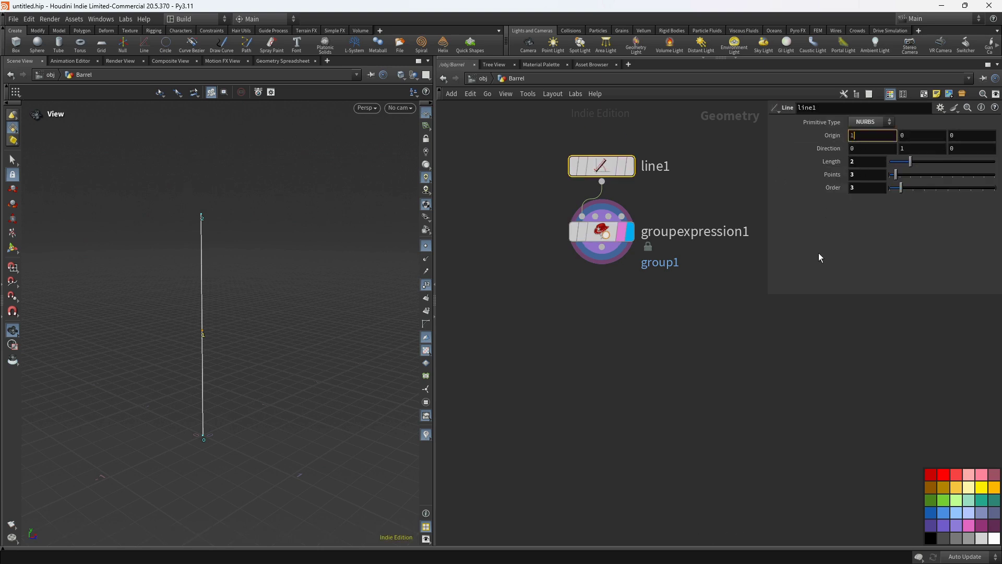
Step: Set line1's Origin X to 1, moving the line off the world centre
{"action": "type", "text": "1"}
{"action": "key", "text": "Return"}
{"action": "left_click_drag", "start_coordinate": [281, 408], "coordinate": [258, 414]}
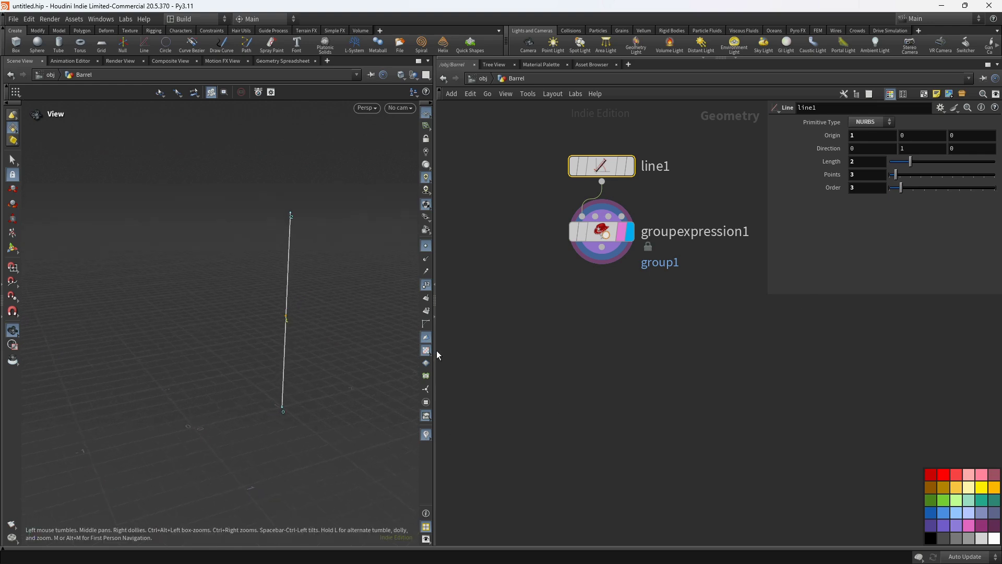
{"action": "middle_click_drag", "start_coordinate": [542, 356], "coordinate": [519, 346]}
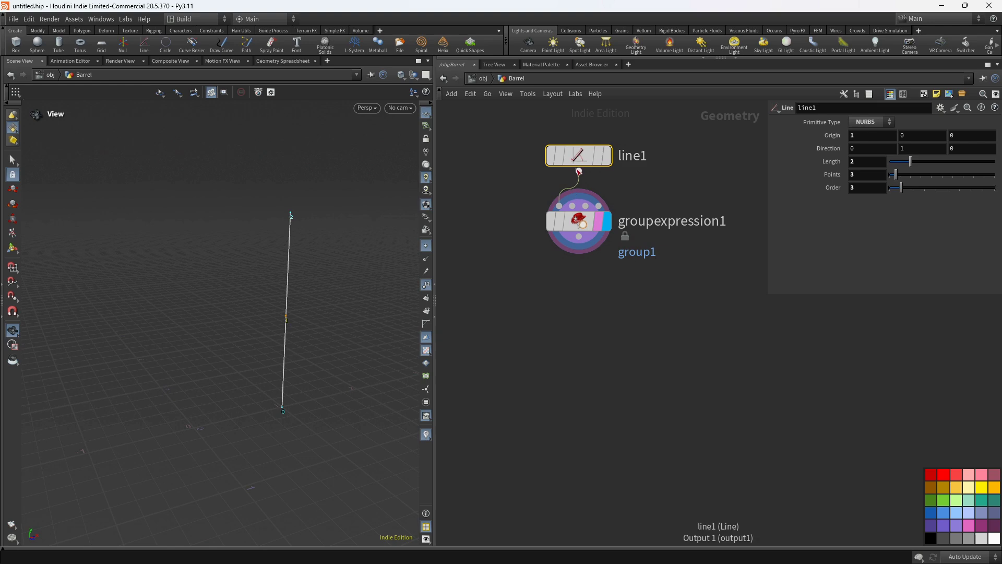
{"action": "left_click_drag", "start_coordinate": [580, 173], "coordinate": [710, 257]}
Step: Add a Resample node fed by line1 with a segment length of 0.3, beside groupexpression1
{"action": "type", "text": "re"}
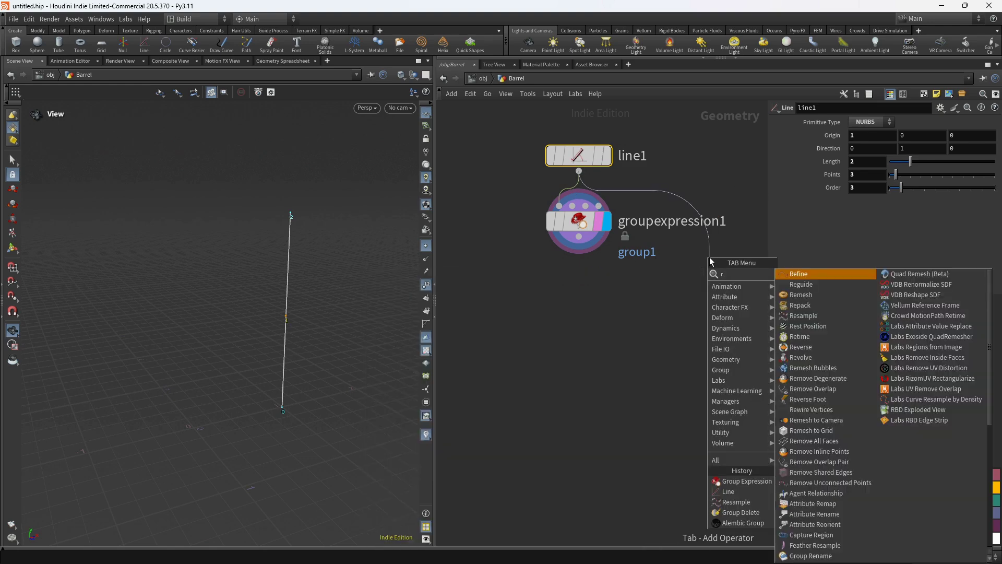
{"action": "left_click", "coordinate": [784, 317]}
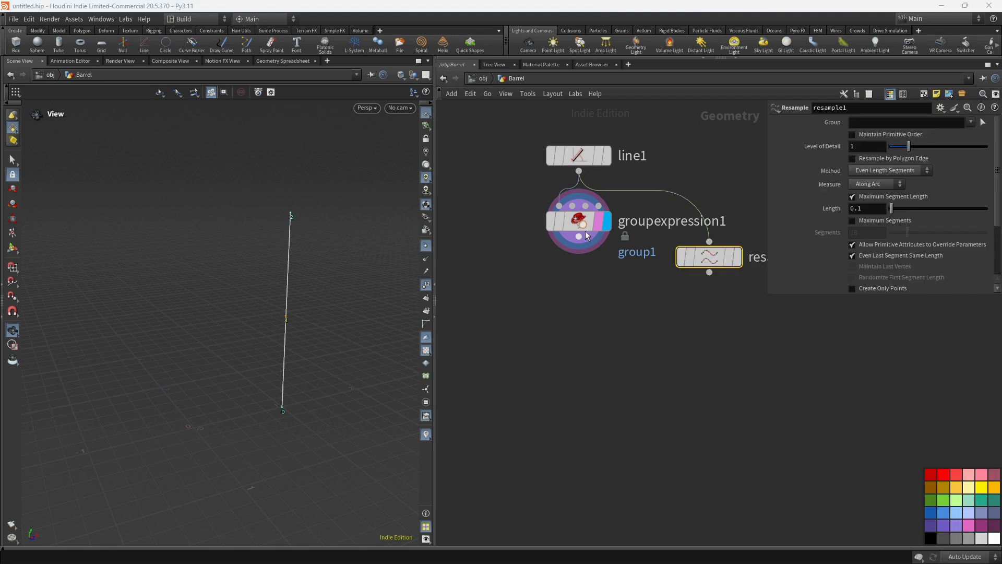
{"action": "left_click_drag", "start_coordinate": [572, 225], "coordinate": [497, 247]}
{"action": "left_click_drag", "start_coordinate": [497, 247], "coordinate": [496, 253]}
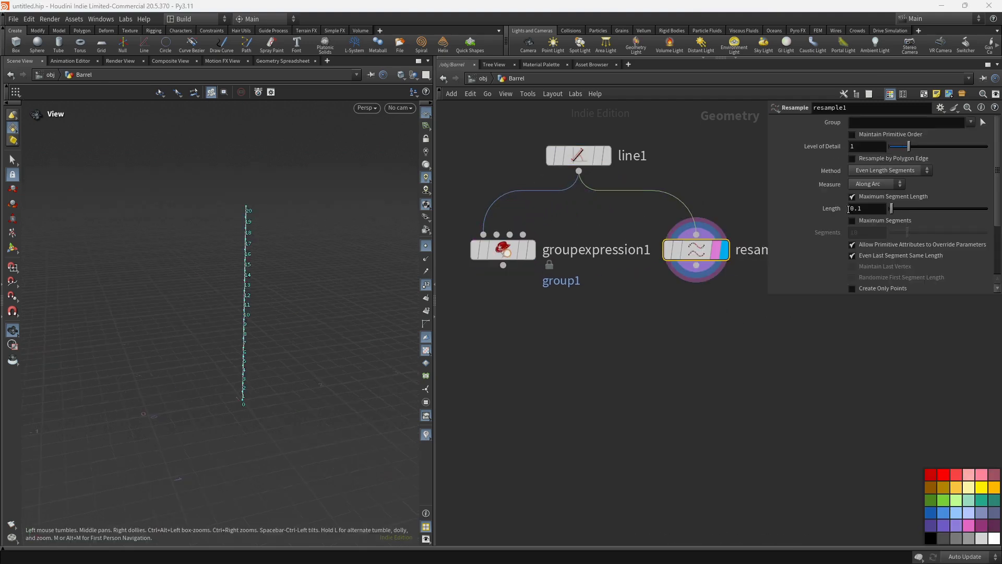
{"action": "key", "text": "ctrl"}
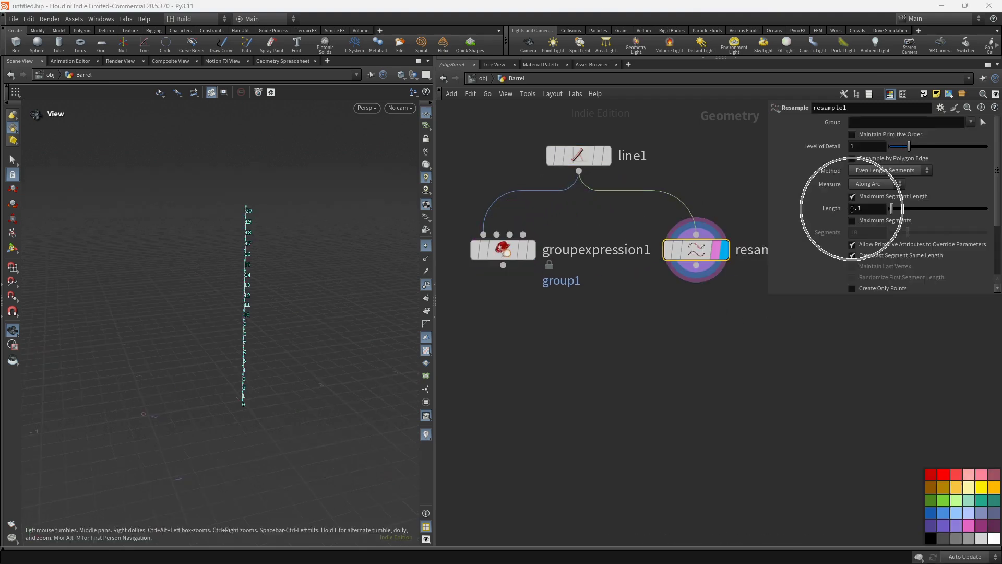
{"action": "left_click", "coordinate": [867, 209]}
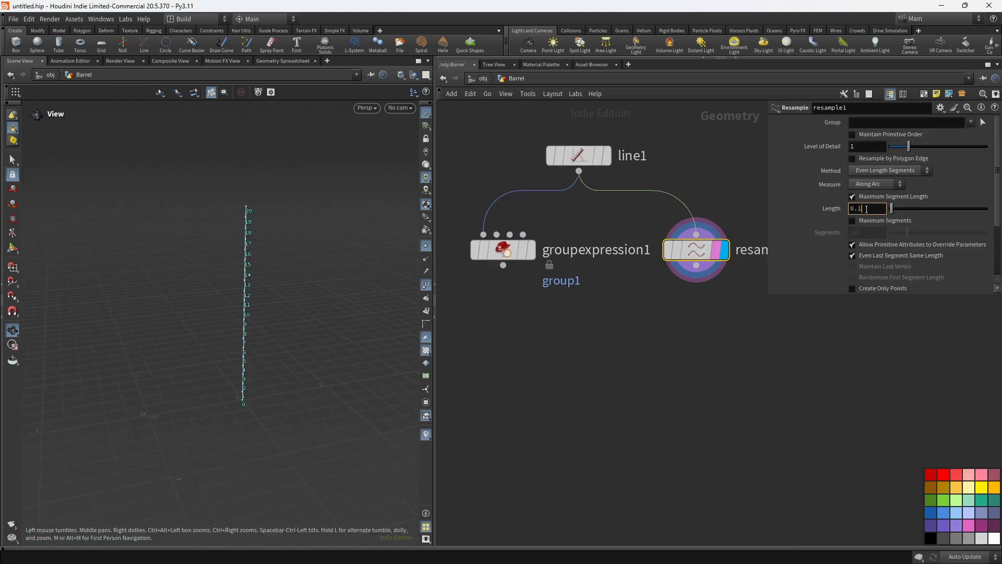
{"action": "key", "text": "Return"}
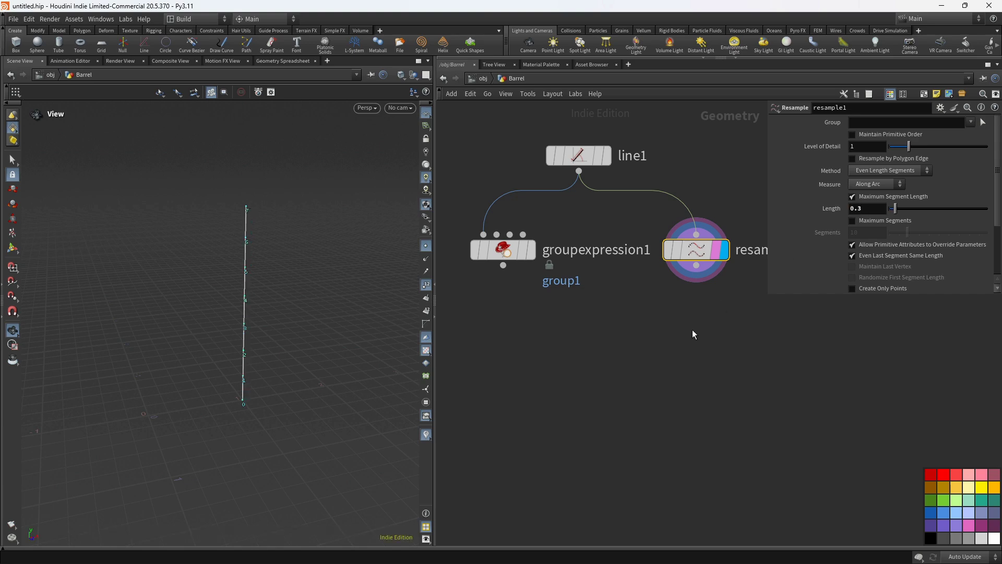
Step: Move resample1 below line1 and add a group node found by searching 'gr'
{"action": "scroll", "coordinate": [614, 358], "scroll_direction": "down", "scroll_amount": 3}
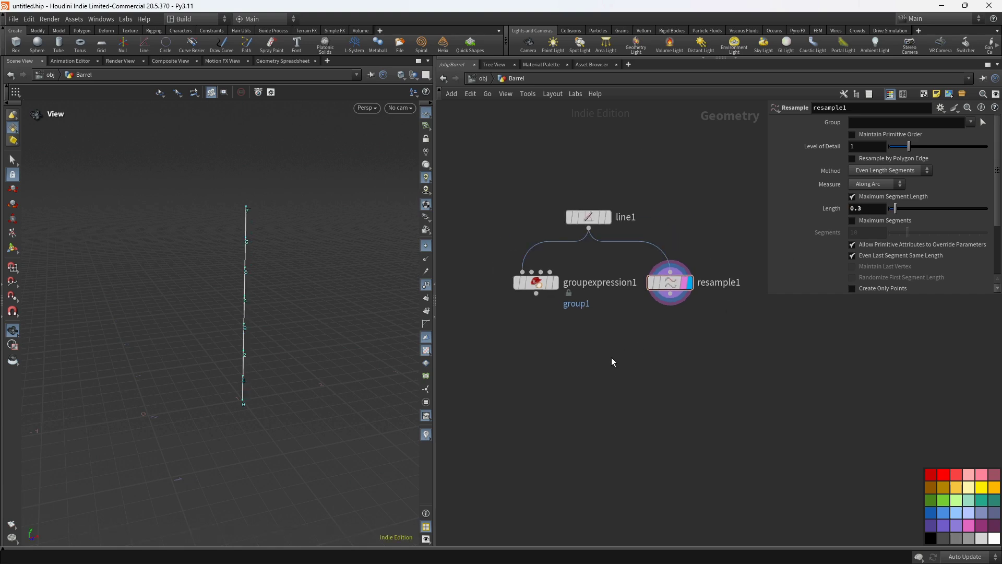
{"action": "left_click_drag", "start_coordinate": [676, 292], "coordinate": [629, 319]}
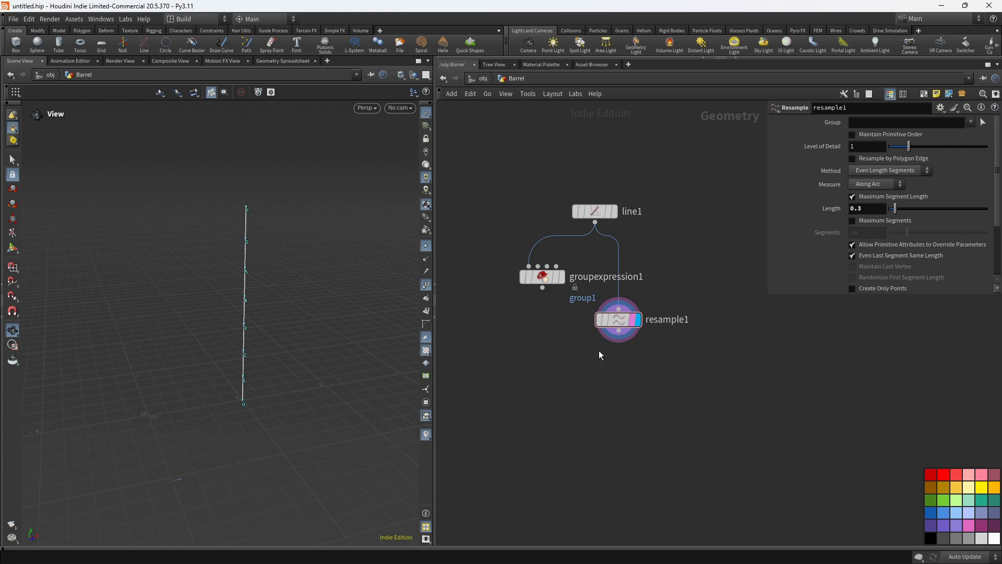
{"action": "key", "text": "Tab"}
{"action": "type", "text": "gr"}
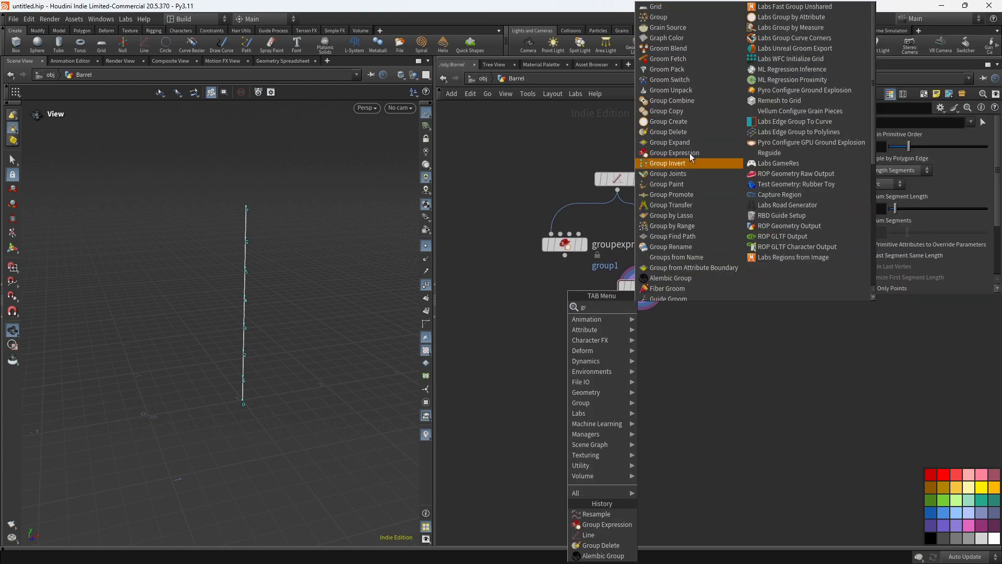
{"action": "left_click", "coordinate": [677, 205]}
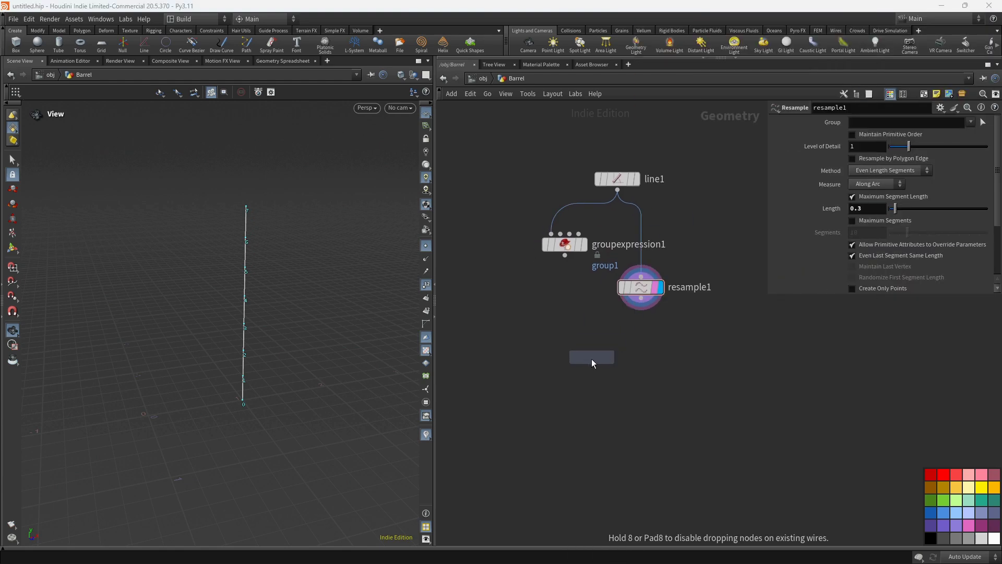
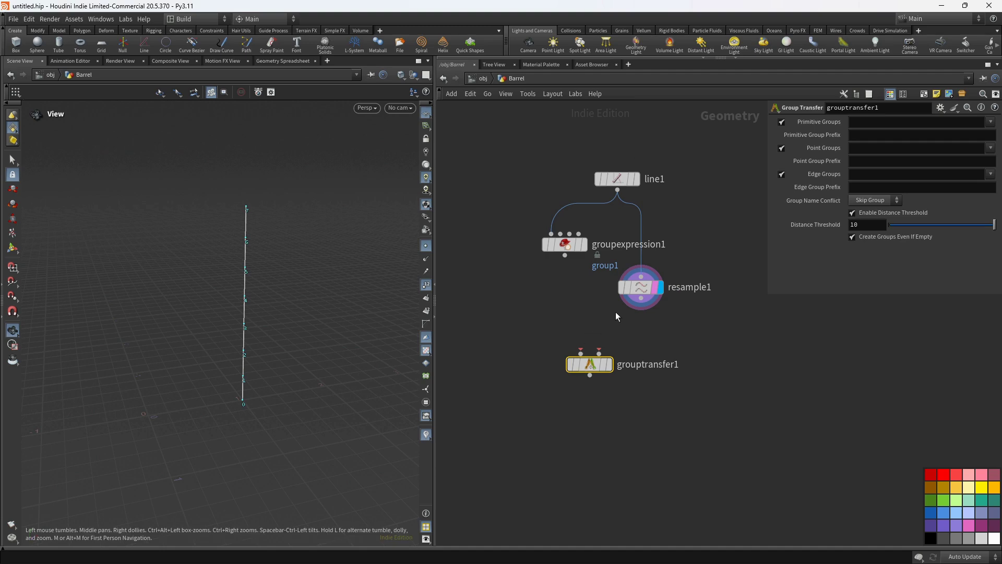
Step: Wire resample1 into grouptransfer1, display it, and turn off primitive and edge group transfer
{"action": "left_click_drag", "start_coordinate": [641, 299], "coordinate": [578, 344]}
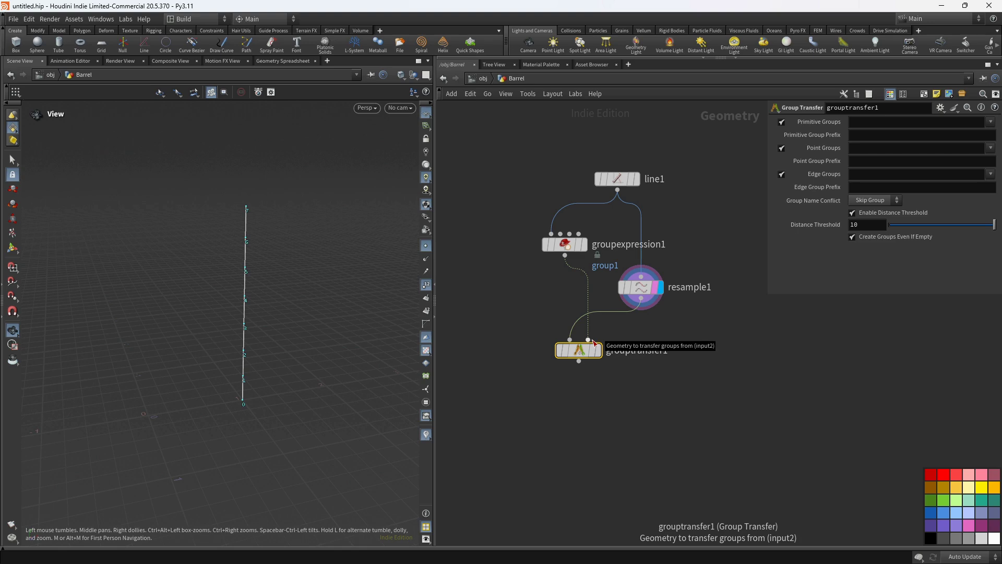
{"action": "left_click", "coordinate": [598, 350]}
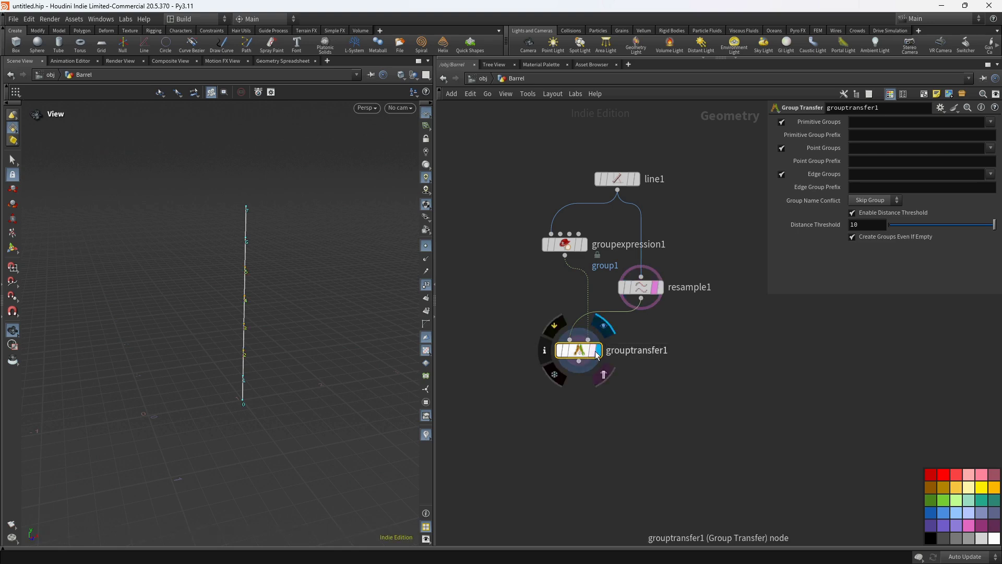
{"action": "left_click", "coordinate": [781, 121]}
{"action": "left_click", "coordinate": [782, 174]}
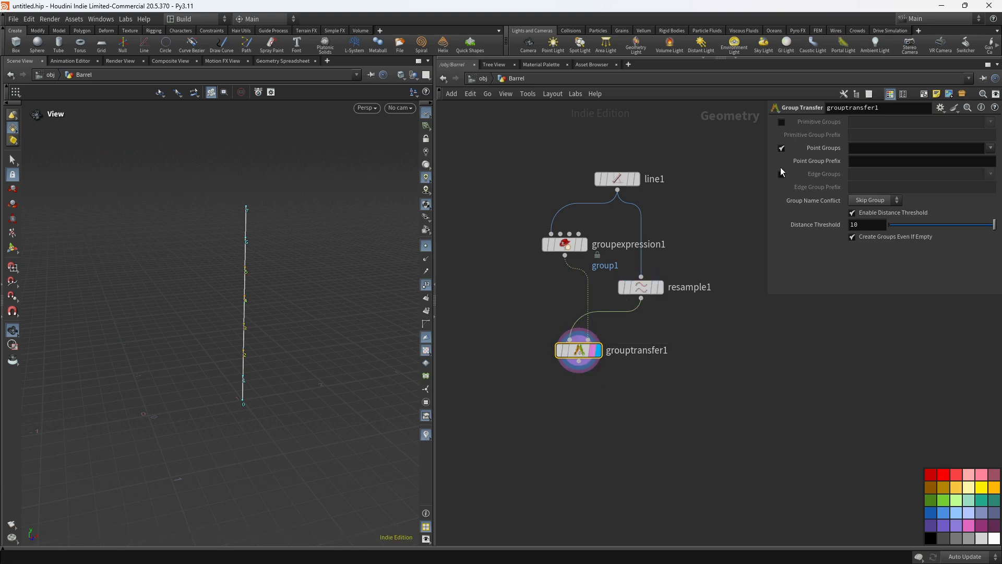
Step: Transfer only point group group1 with a 0.5 distance threshold
{"action": "left_click", "coordinate": [991, 149]}
{"action": "left_click", "coordinate": [984, 159]}
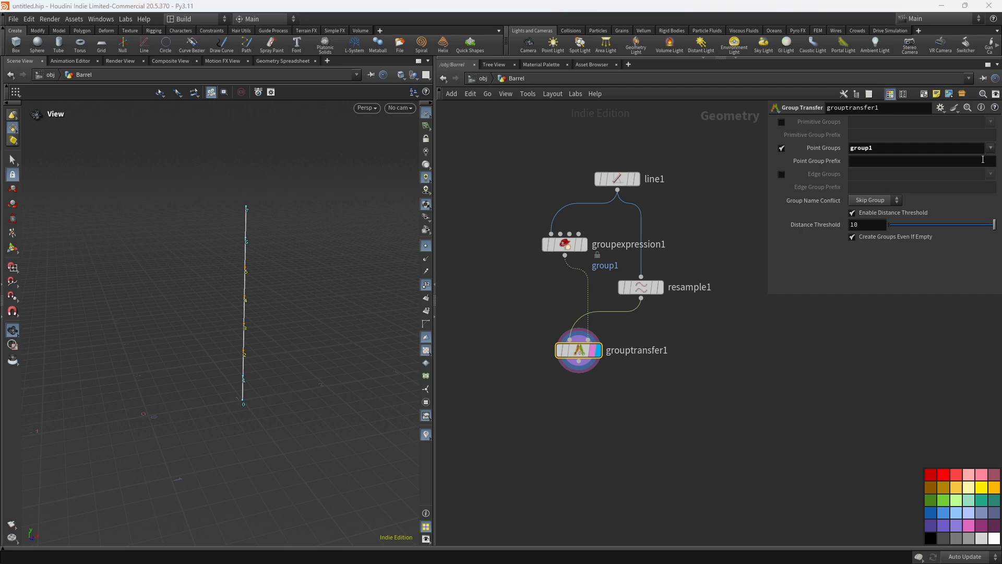
{"action": "double_click", "coordinate": [860, 224]}
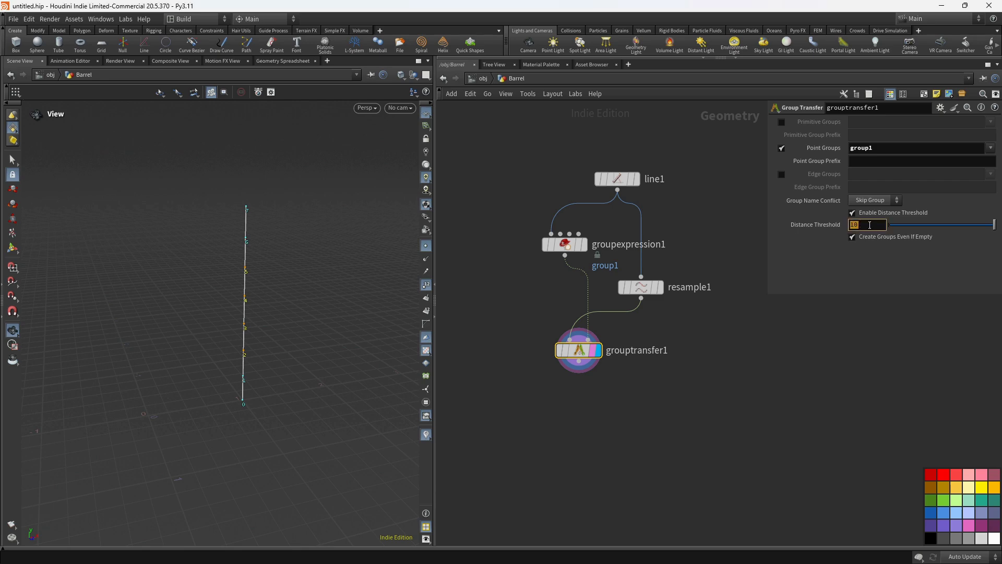
{"action": "type", "text": "0.5"}
{"action": "key", "text": "Return"}
{"action": "middle_click_drag", "start_coordinate": [656, 442], "coordinate": [676, 379]}
Step: Add a Soft Transform after grouptransfer1 acting on group1 with Translate X 0.2
{"action": "key", "text": "Tab"}
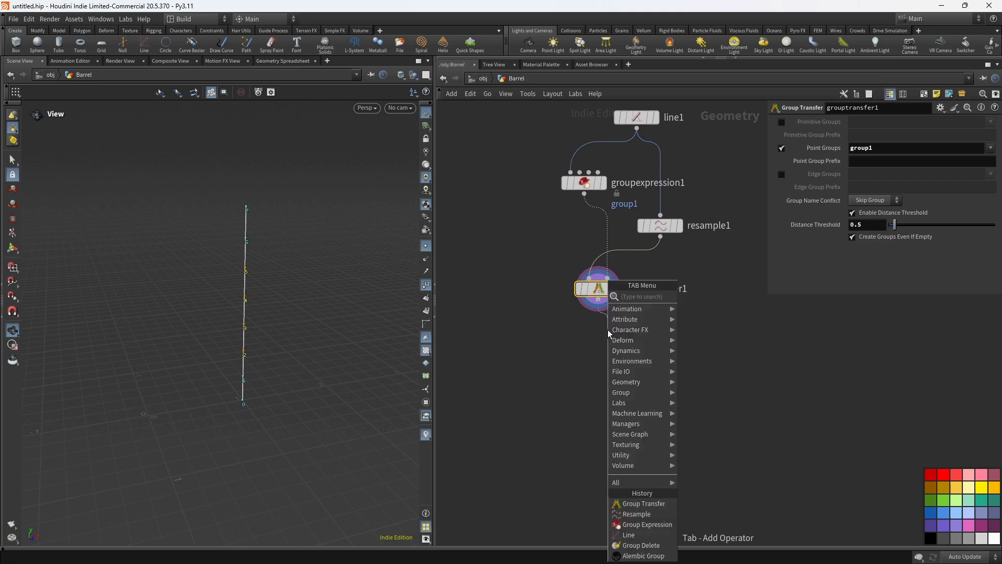
{"action": "type", "text": "so"}
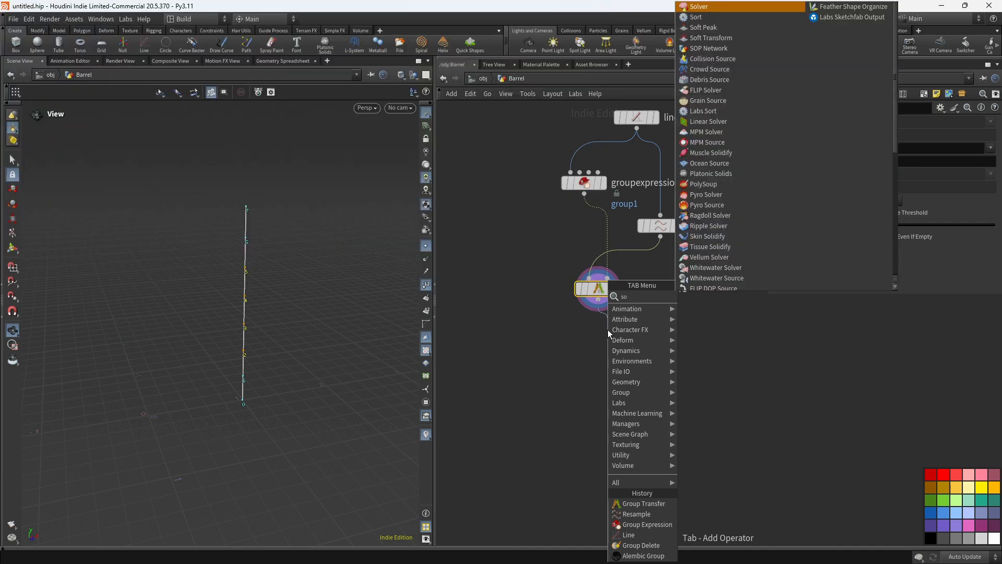
{"action": "left_click", "coordinate": [711, 37]}
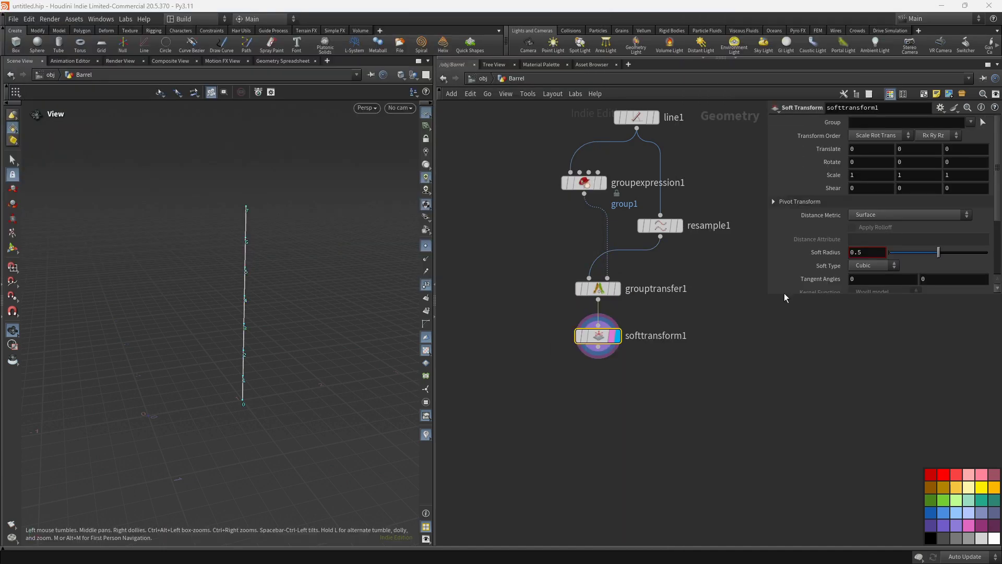
{"action": "left_click", "coordinate": [971, 124]}
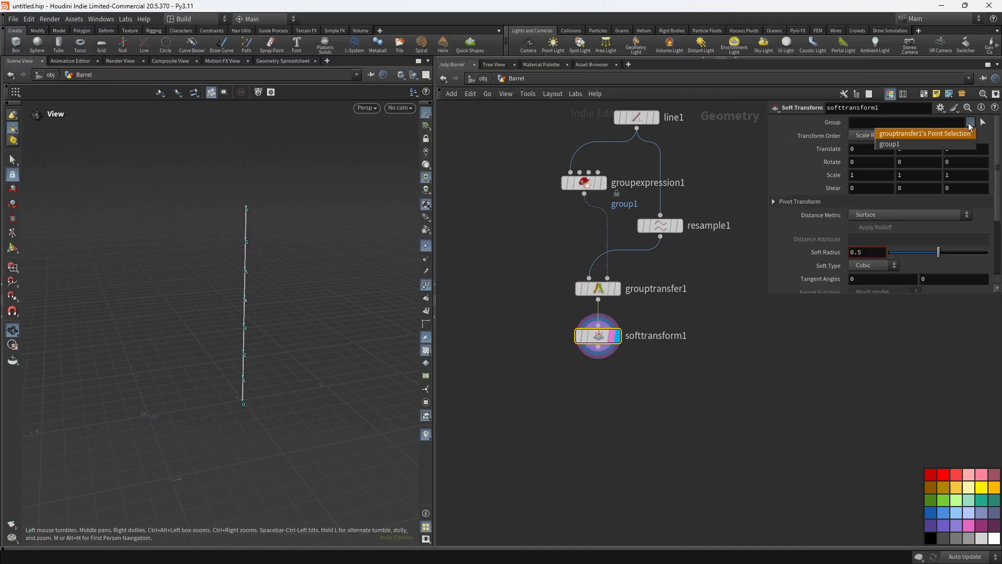
{"action": "left_click", "coordinate": [934, 142]}
{"action": "left_click", "coordinate": [865, 150]}
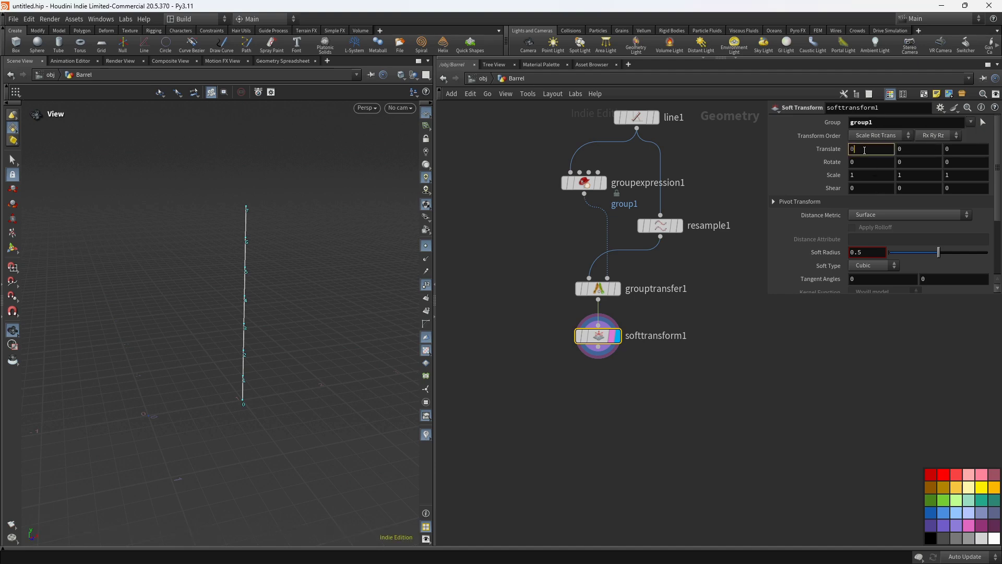
{"action": "type", "text": ".2"}
{"action": "key", "text": "Return"}
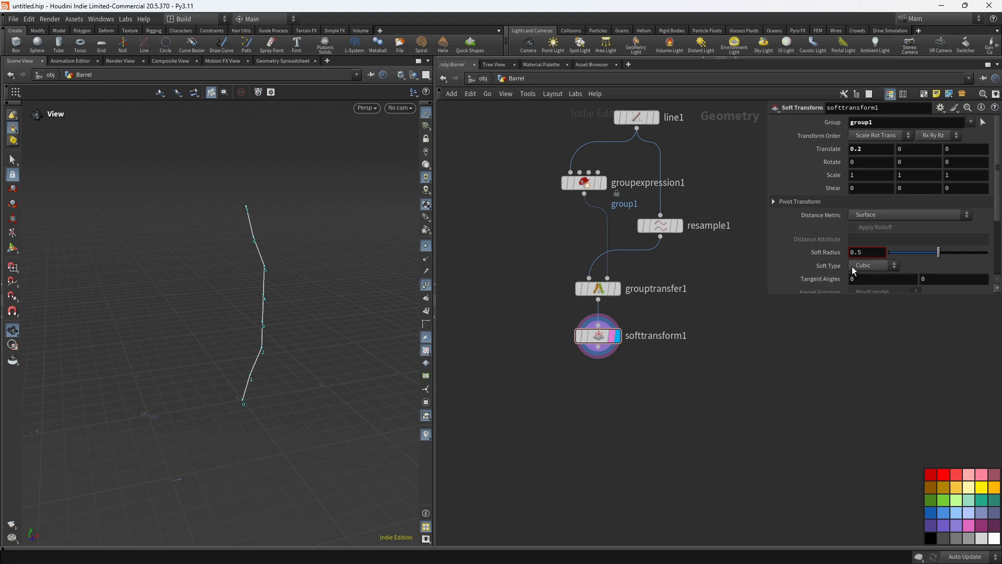
Step: Set the soft radius to 1.4 to smooth the outward bow of the line
{"action": "middle_click", "coordinate": [860, 253]}
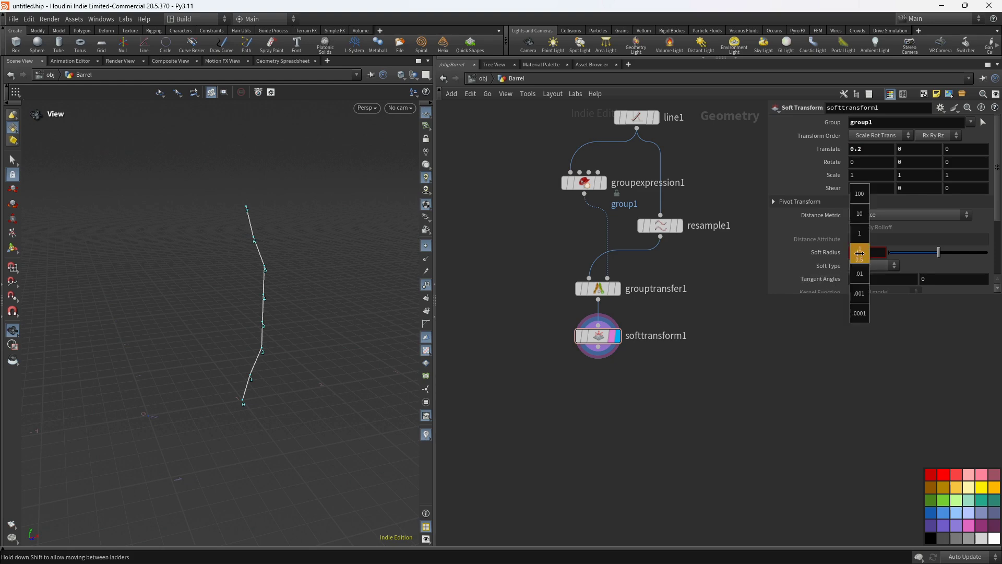
{"action": "middle_click_drag", "start_coordinate": [860, 253], "coordinate": [887, 254]}
{"action": "left_click_drag", "start_coordinate": [351, 349], "coordinate": [341, 328]}
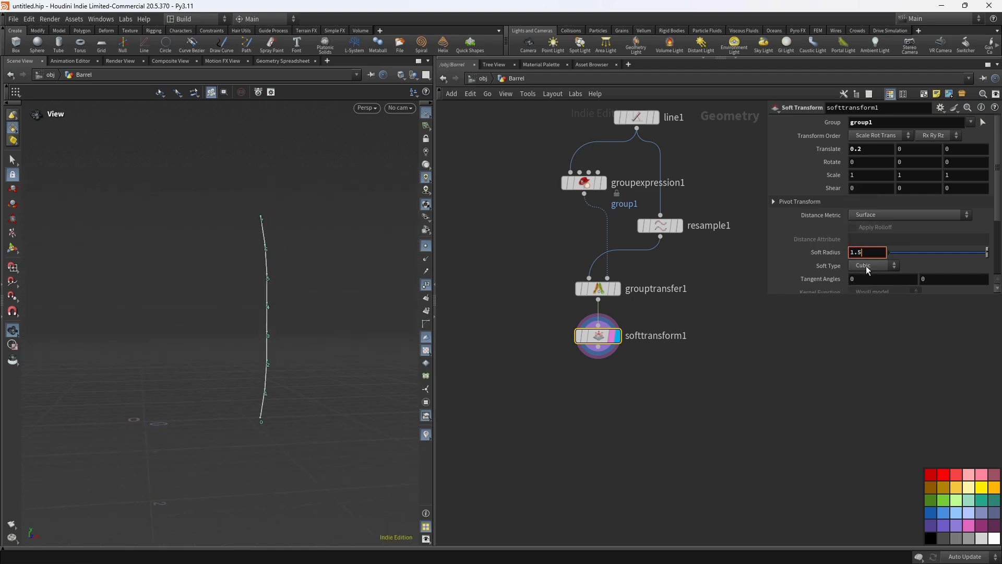
{"action": "key", "text": "BackSpace"}
{"action": "type", "text": "4"}
{"action": "key", "text": "Return"}
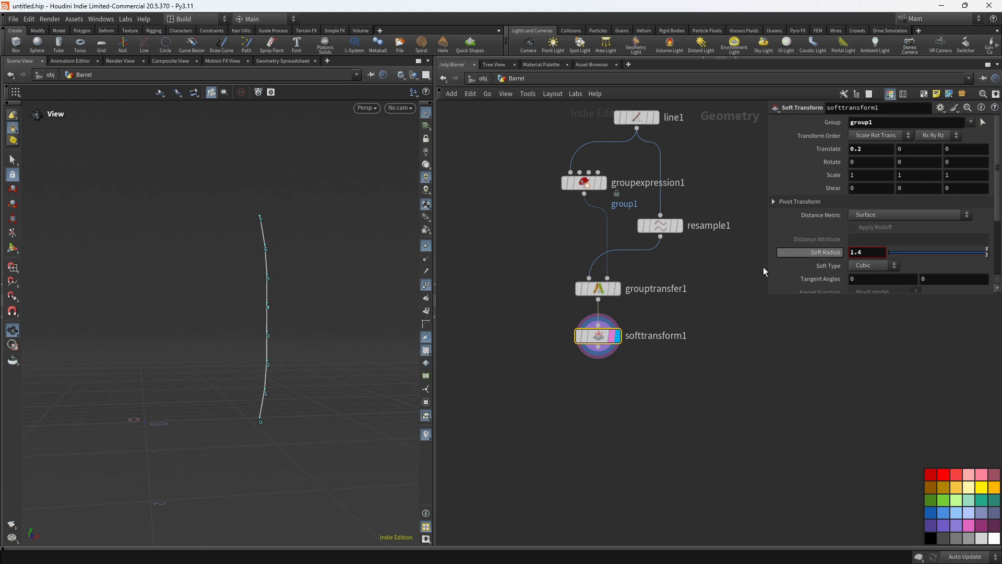
{"action": "left_click_drag", "start_coordinate": [282, 243], "coordinate": [270, 295]}
Step: Add a Revolve node after softtransform1 with Reverse Cross Sections enabled
{"action": "middle_click_drag", "start_coordinate": [630, 392], "coordinate": [643, 354]}
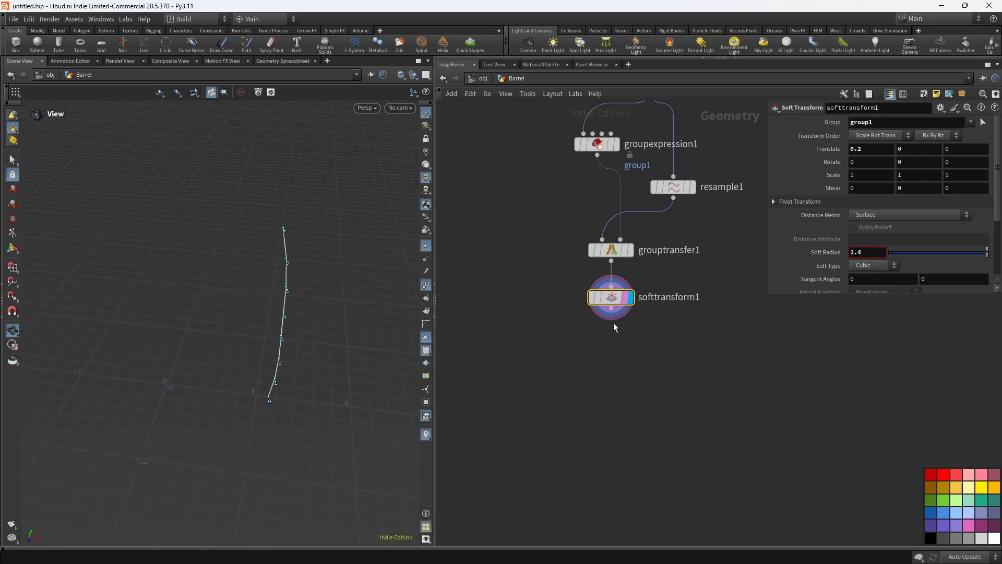
{"action": "left_click", "coordinate": [611, 313]}
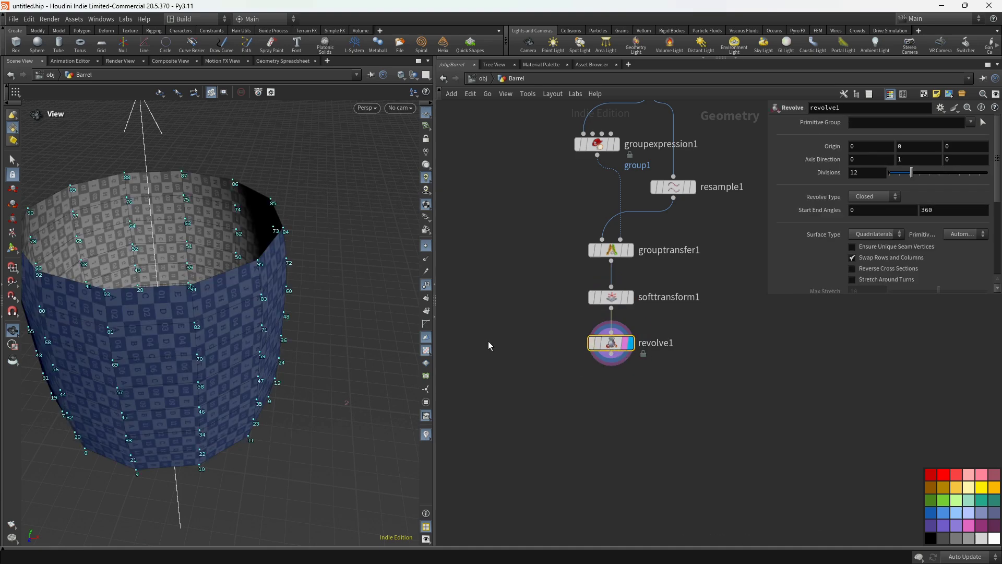
{"action": "left_click_drag", "start_coordinate": [170, 272], "coordinate": [186, 341]}
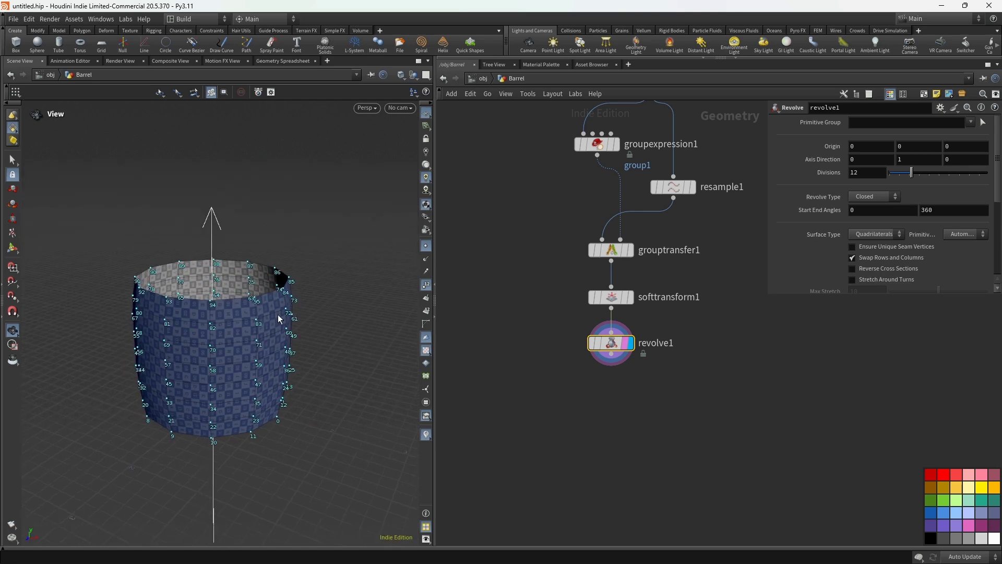
{"action": "left_click_drag", "start_coordinate": [260, 311], "coordinate": [217, 302]}
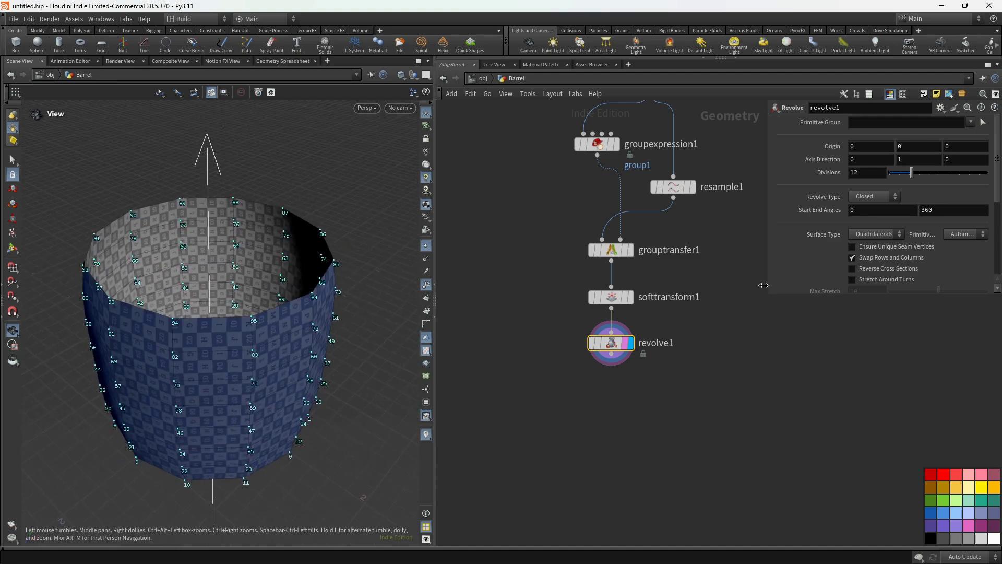
{"action": "left_click", "coordinate": [890, 270]}
{"action": "left_click_drag", "start_coordinate": [244, 351], "coordinate": [276, 327]}
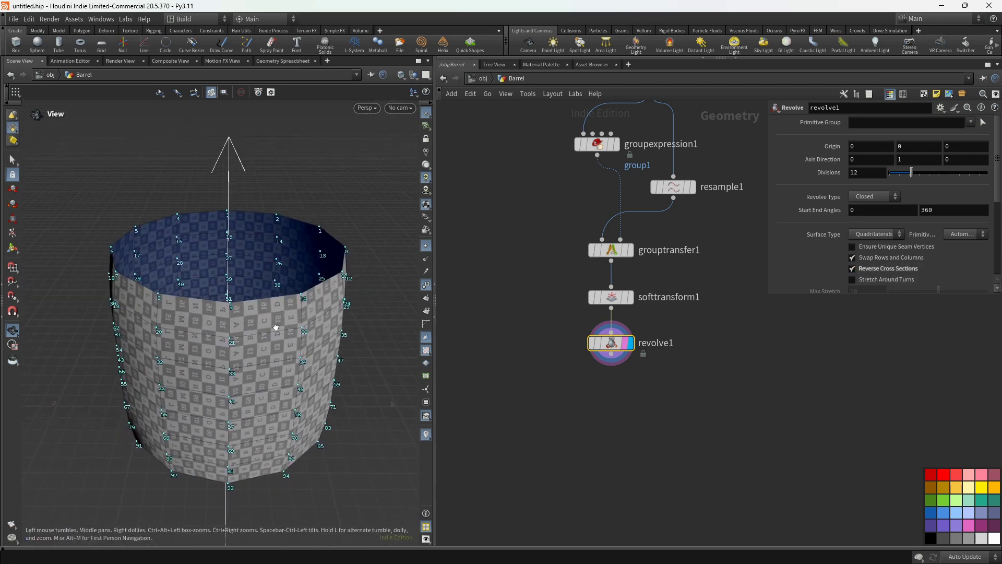
Step: Set the revolve to 35 divisions with Bilinear Mesh primitives
{"action": "left_click", "coordinate": [864, 178]}
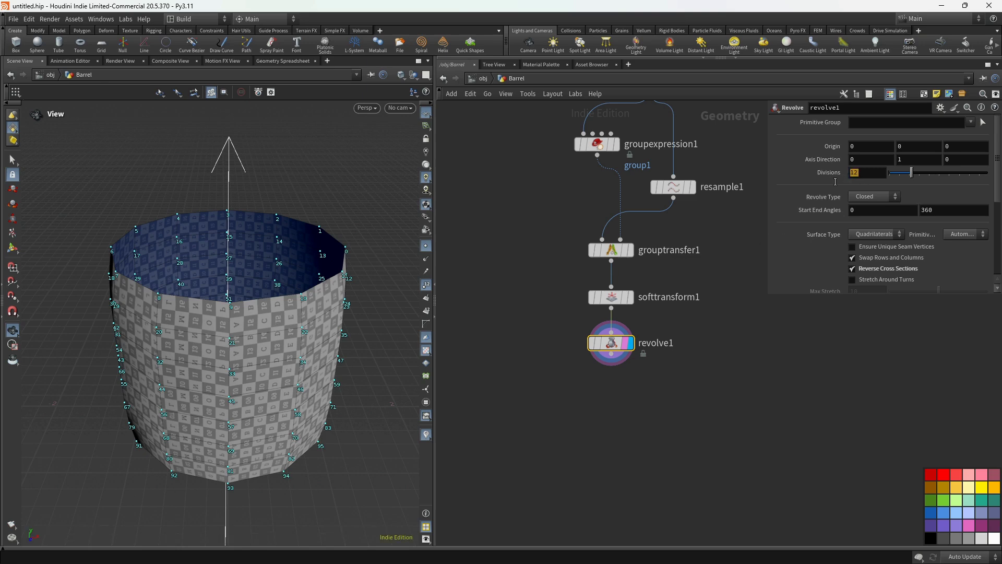
{"action": "type", "text": "35"}
{"action": "key", "text": "Return"}
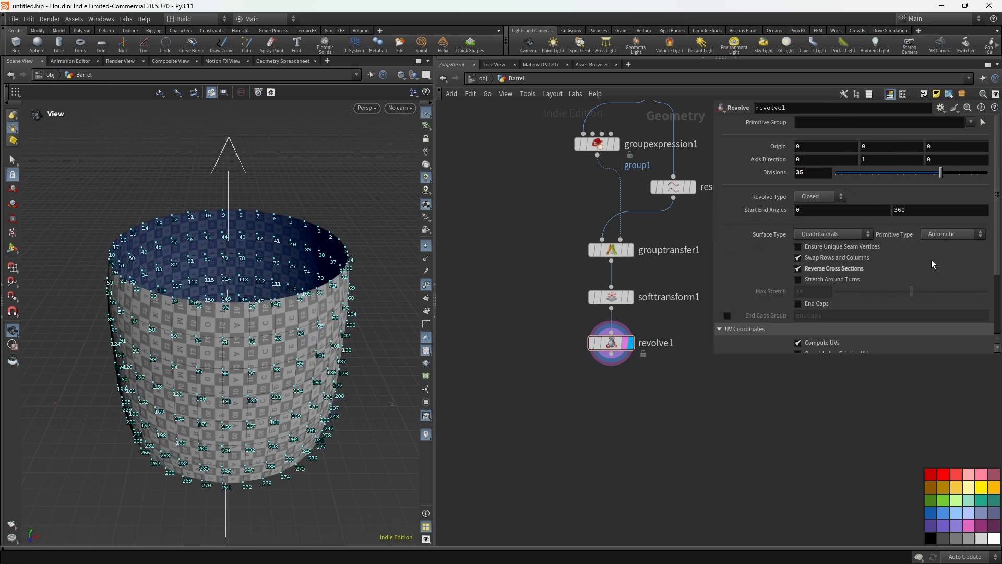
{"action": "left_click", "coordinate": [940, 234]}
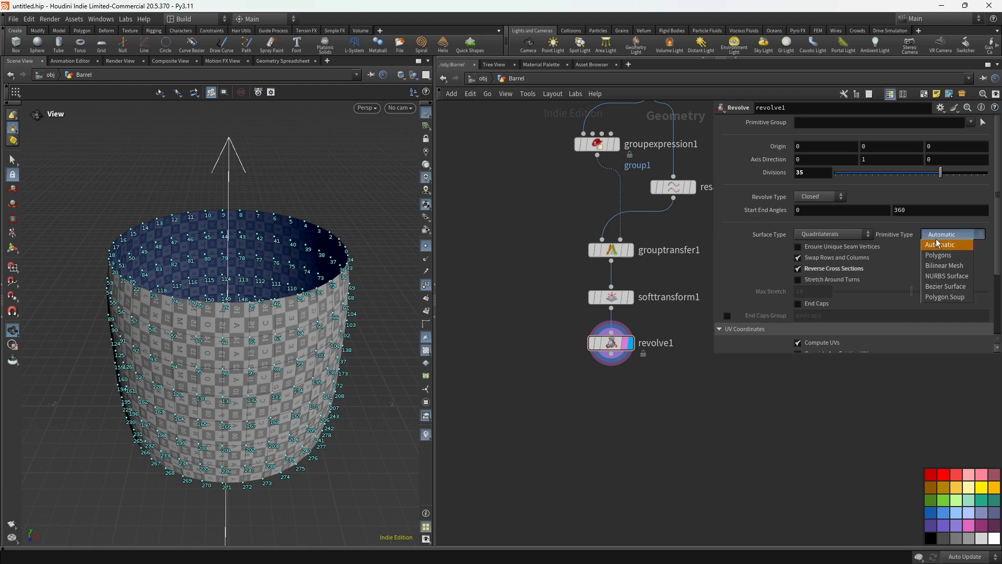
{"action": "left_click", "coordinate": [949, 267]}
Step: Enable end caps to close the barrel's open ends
{"action": "left_click_drag", "start_coordinate": [265, 373], "coordinate": [245, 366]}
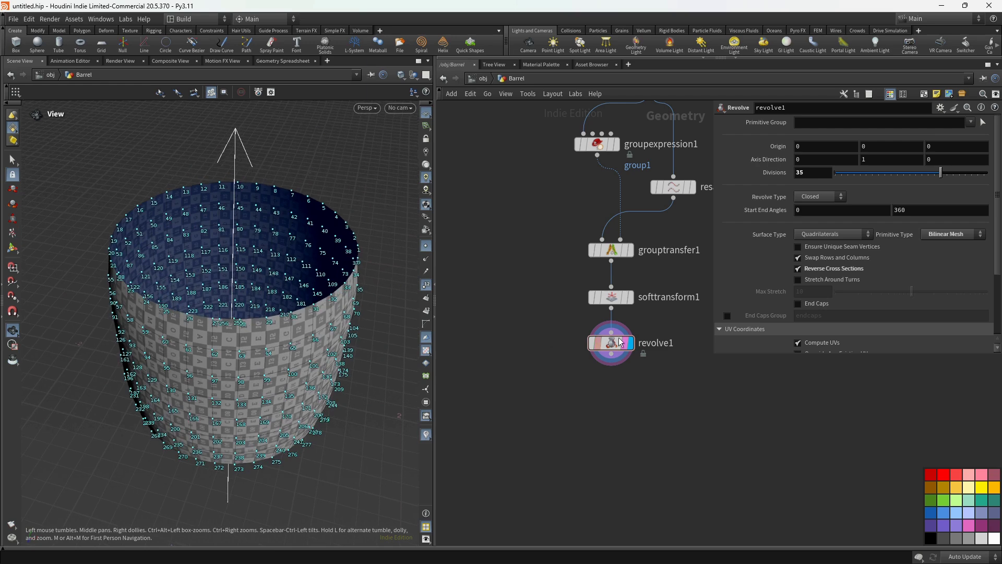
{"action": "left_click", "coordinate": [814, 303]}
{"action": "mouse_move", "coordinate": [331, 290]}
{"action": "left_mouse_down"}
{"action": "mouse_move", "coordinate": [246, 287]}
{"action": "mouse_move", "coordinate": [228, 260]}
{"action": "mouse_move", "coordinate": [230, 273]}
{"action": "mouse_move", "coordinate": [286, 191]}
{"action": "mouse_move", "coordinate": [229, 195]}
{"action": "mouse_move", "coordinate": [224, 223]}
{"action": "mouse_move", "coordinate": [298, 319]}
{"action": "left_mouse_up"}
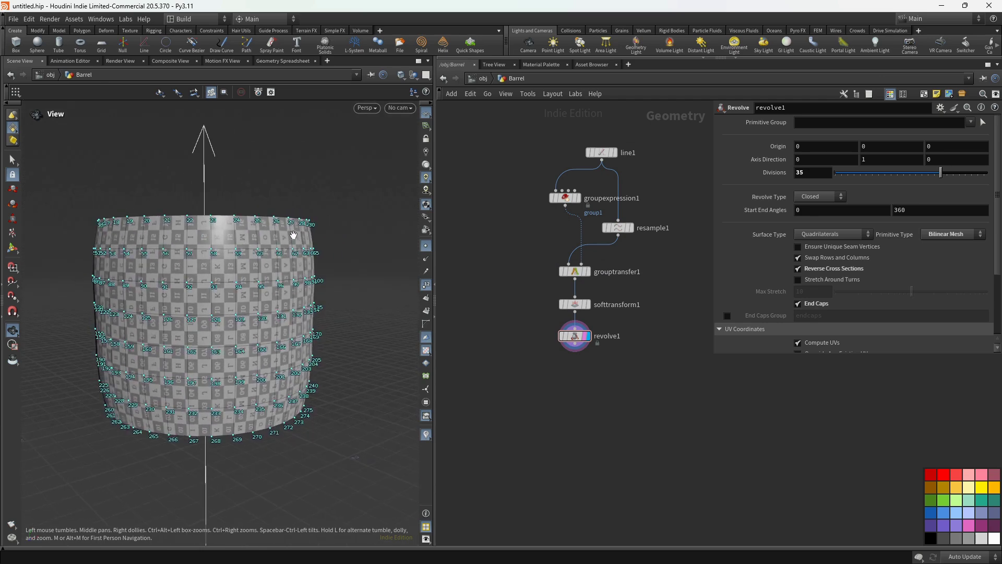
{"action": "left_click_drag", "start_coordinate": [418, 279], "coordinate": [417, 287]}
{"action": "scroll", "coordinate": [526, 329], "scroll_direction": "up", "scroll_amount": 5}
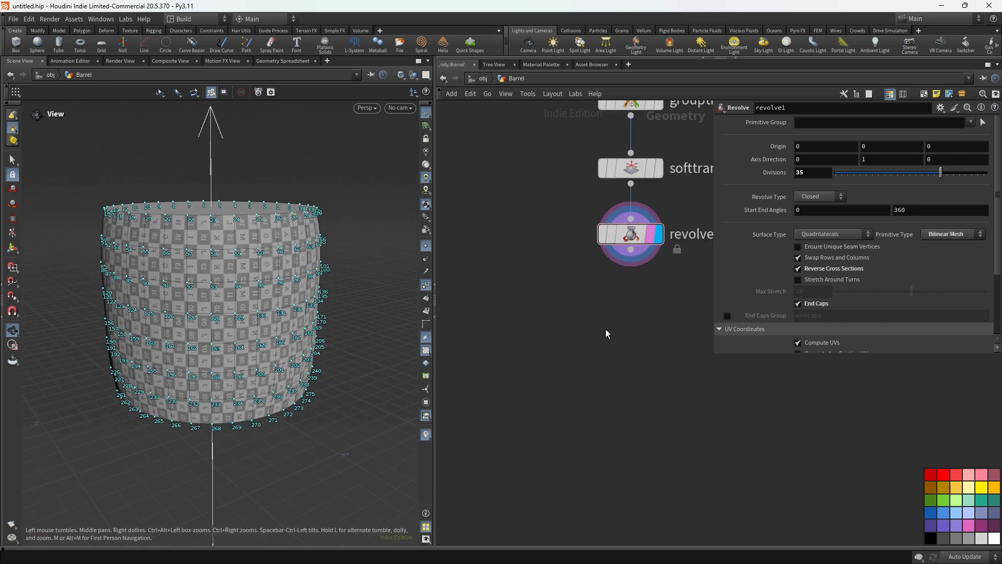
Step: Add a Group node after revolve1 and make it the displayed output
{"action": "key", "text": "Tab"}
{"action": "type", "text": "gr"}
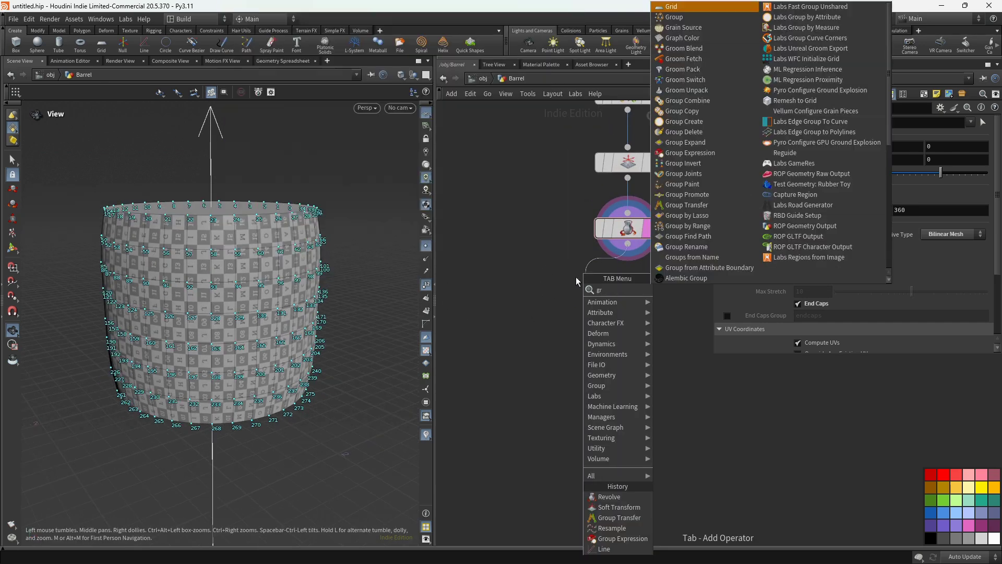
{"action": "left_click", "coordinate": [677, 18]}
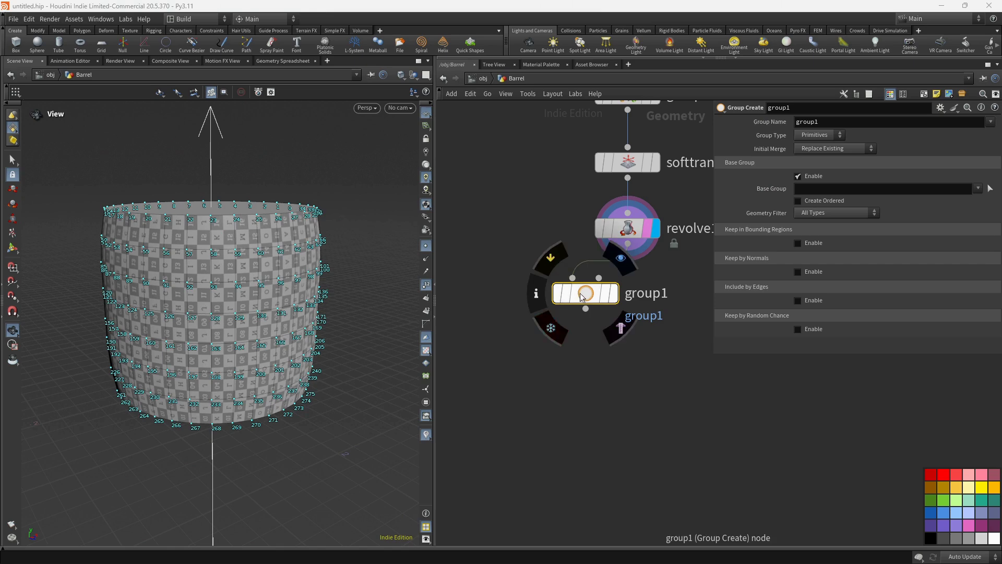
{"action": "left_click_drag", "start_coordinate": [589, 295], "coordinate": [525, 296]}
{"action": "left_click", "coordinate": [550, 300]}
{"action": "left_click", "coordinate": [542, 299]}
{"action": "left_click_drag", "start_coordinate": [206, 208], "coordinate": [204, 262]}
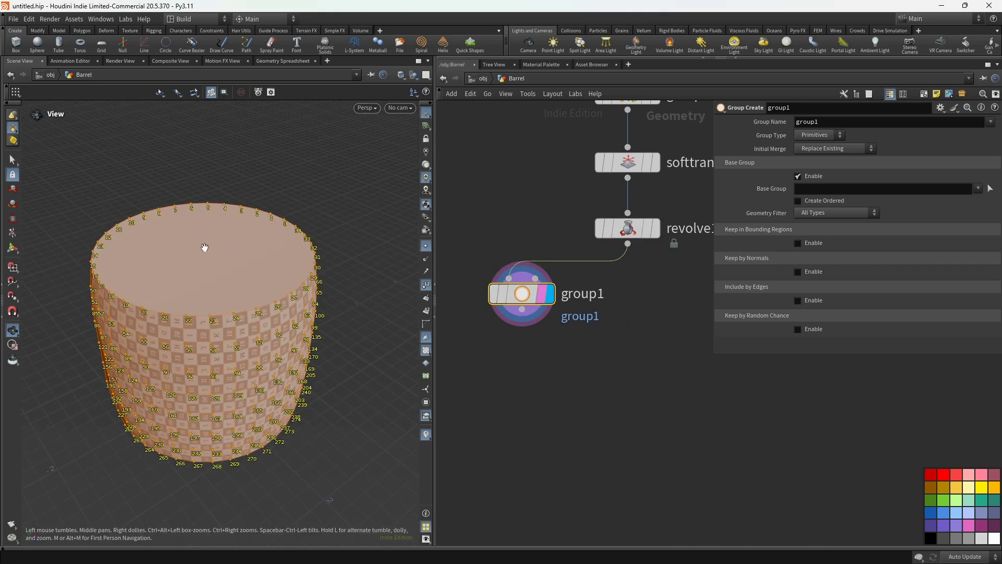
Step: Disable Base Group and keep faces by normals, direction 0 1 0, 27° spread
{"action": "left_click", "coordinate": [798, 176]}
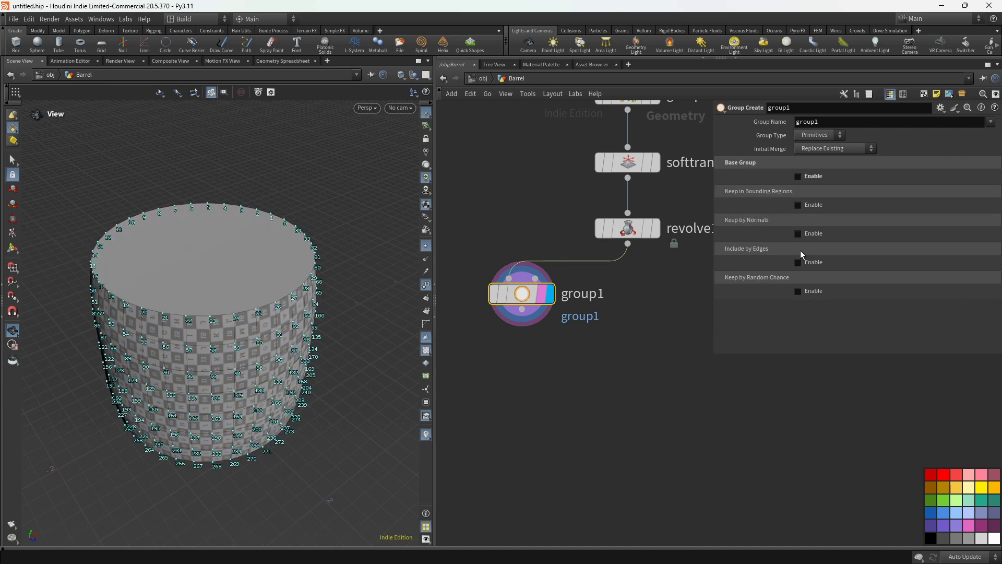
{"action": "left_click", "coordinate": [811, 235]}
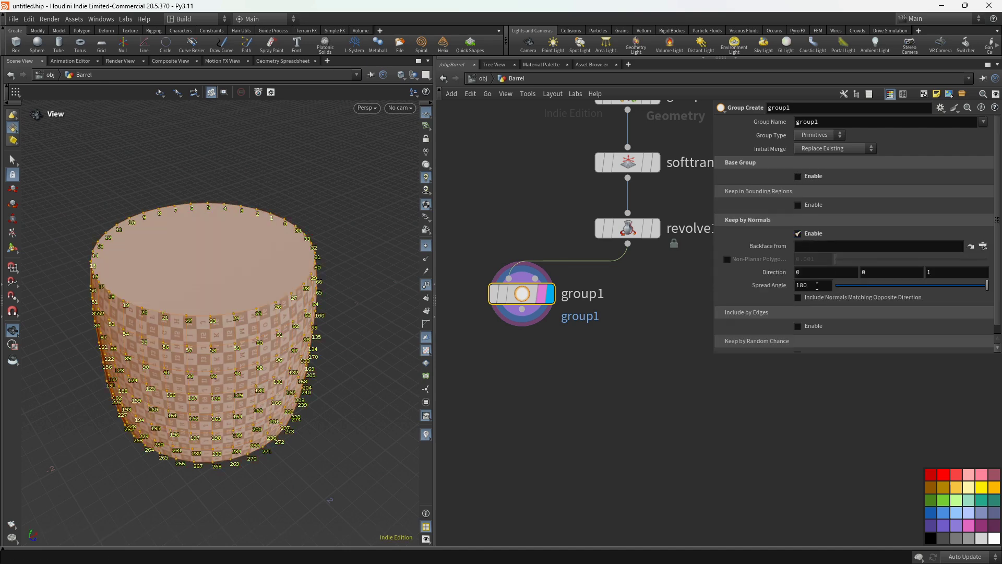
{"action": "left_click_drag", "start_coordinate": [817, 285], "coordinate": [792, 287]}
{"action": "type", "text": "27"}
{"action": "key", "text": "Return"}
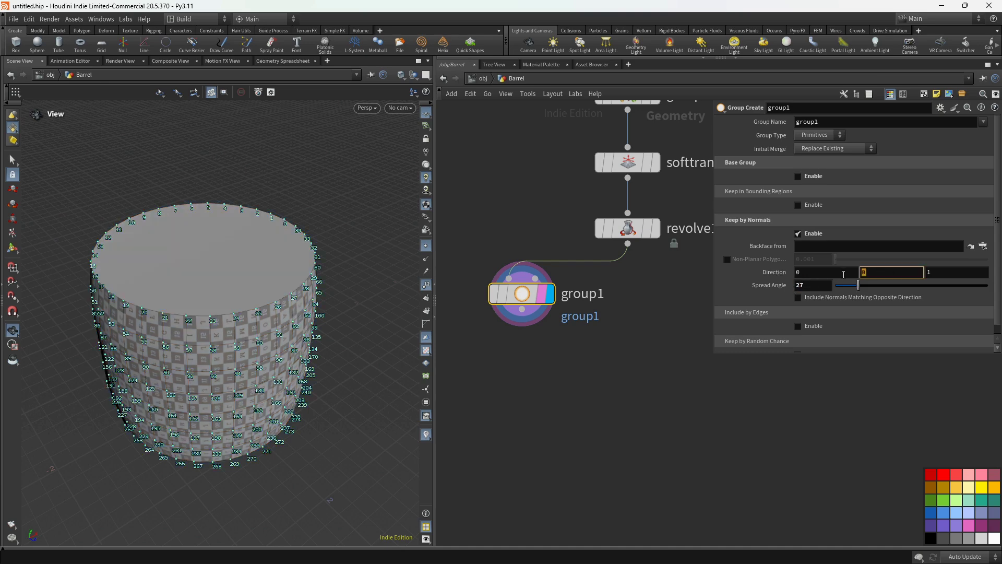
{"action": "key", "text": "Tab"}
{"action": "type", "text": "0"}
{"action": "key", "text": "Return"}
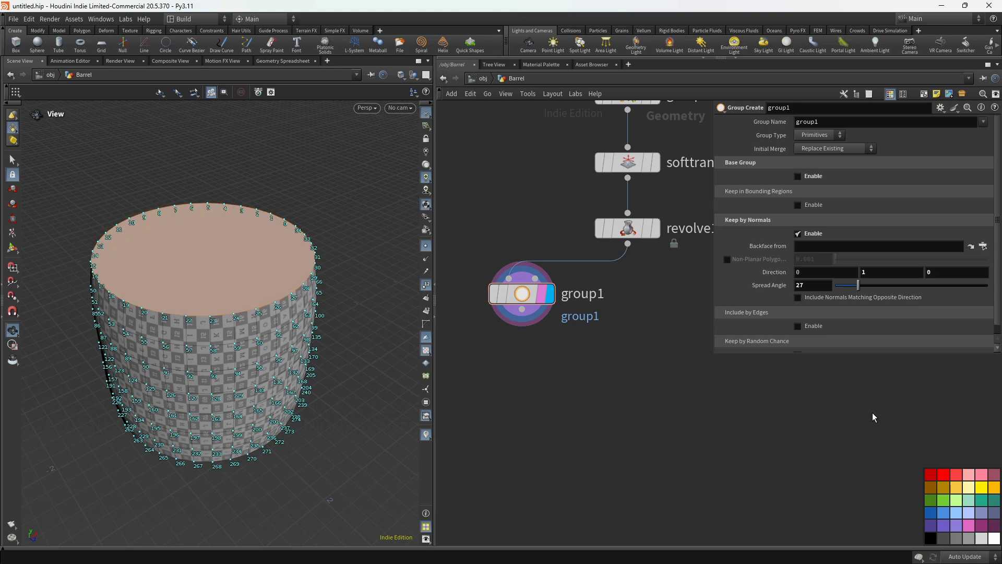
{"action": "left_click_drag", "start_coordinate": [233, 356], "coordinate": [237, 253]}
{"action": "middle_click_drag", "start_coordinate": [567, 321], "coordinate": [581, 290]}
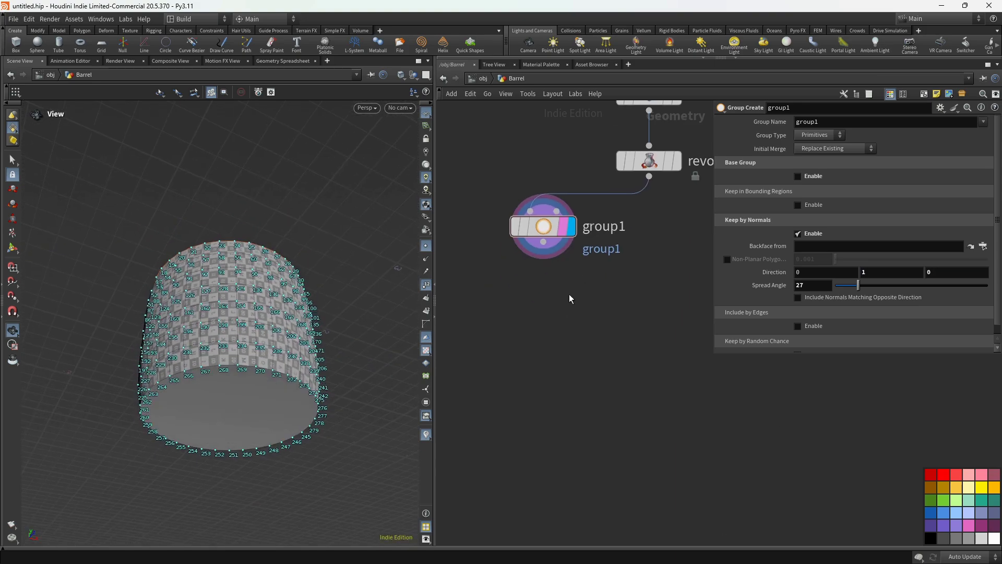
Step: Add a second Group node below group1
{"action": "key", "text": "Tab"}
{"action": "left_click", "coordinate": [593, 503]}
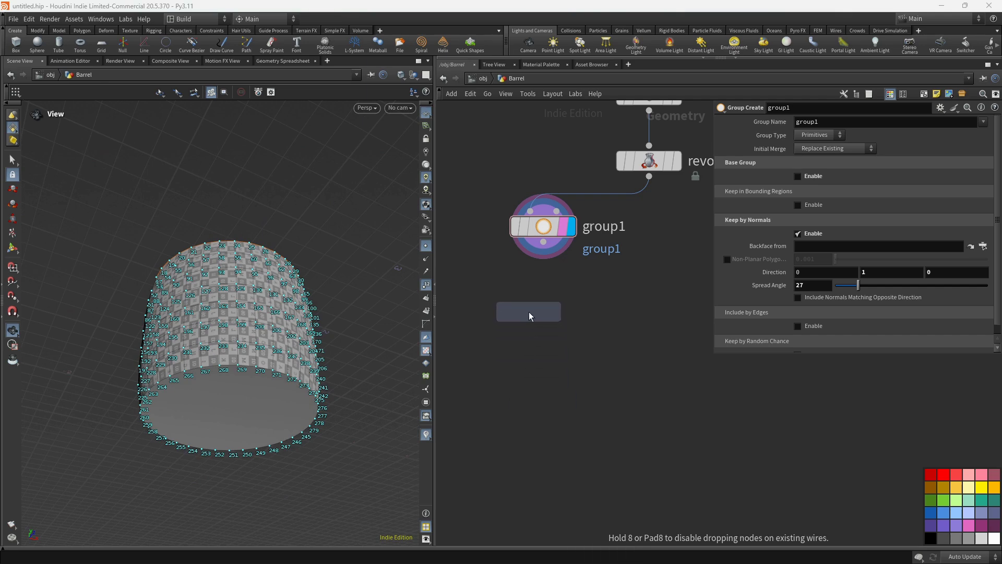
{"action": "left_click", "coordinate": [528, 312]}
Step: Wire group2 under group1, display it, and keep faces by normals with 10° spread
{"action": "left_click_drag", "start_coordinate": [543, 243], "coordinate": [544, 303]}
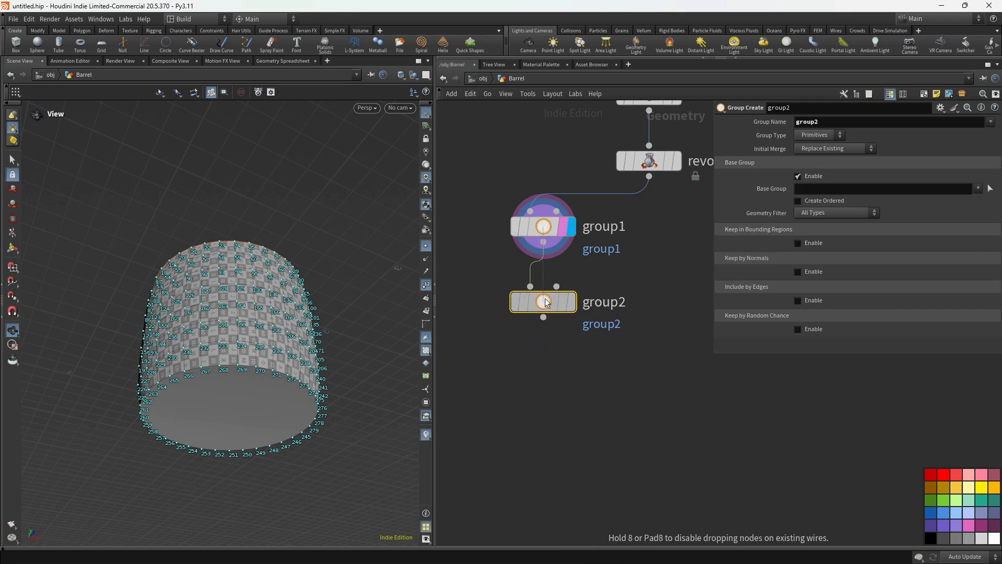
{"action": "left_click", "coordinate": [572, 304]}
{"action": "left_click", "coordinate": [816, 176]}
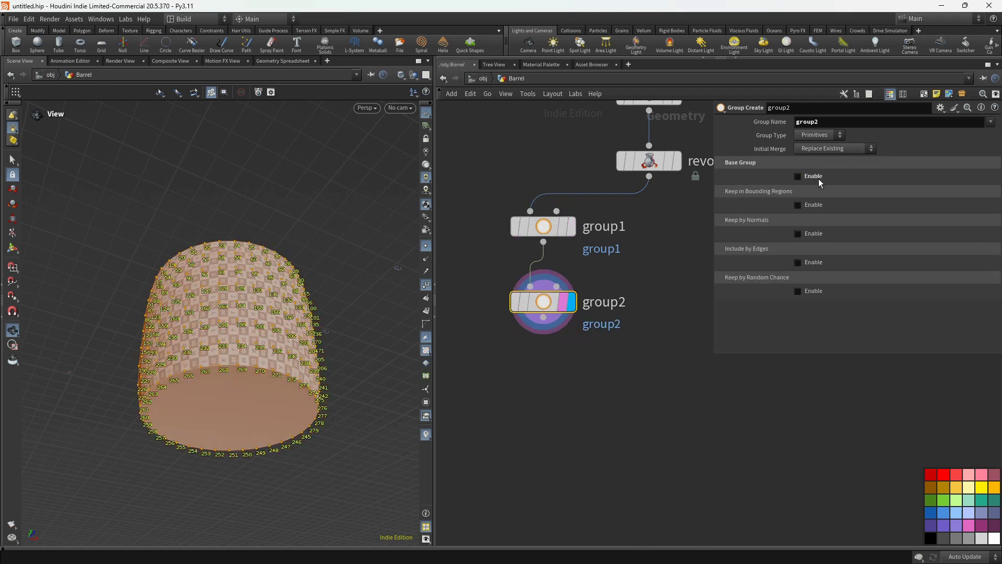
{"action": "left_click", "coordinate": [804, 234]}
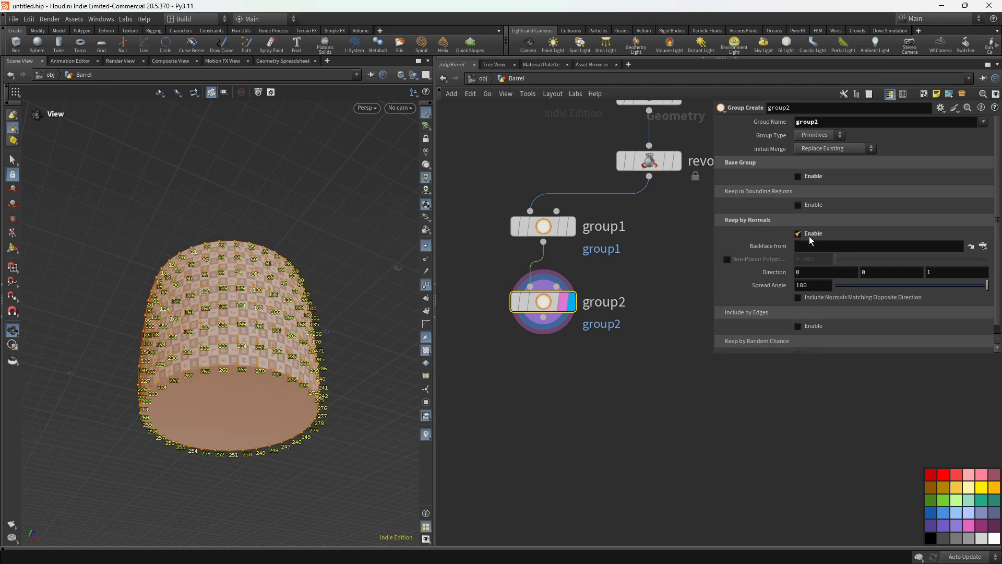
{"action": "left_click", "coordinate": [804, 285]}
{"action": "type", "text": "10"}
{"action": "key", "text": "Return"}
Step: Set the normal direction to 0 -1 0 for the bottom cap
{"action": "left_click", "coordinate": [877, 274]}
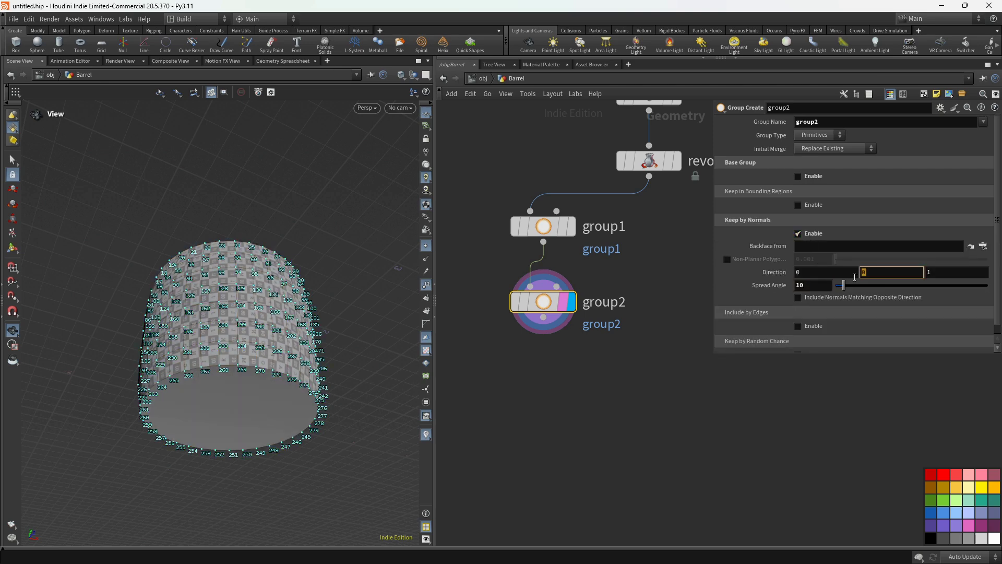
{"action": "type", "text": "-1"}
{"action": "key", "text": "Tab"}
{"action": "type", "text": "0"}
{"action": "key", "text": "Return"}
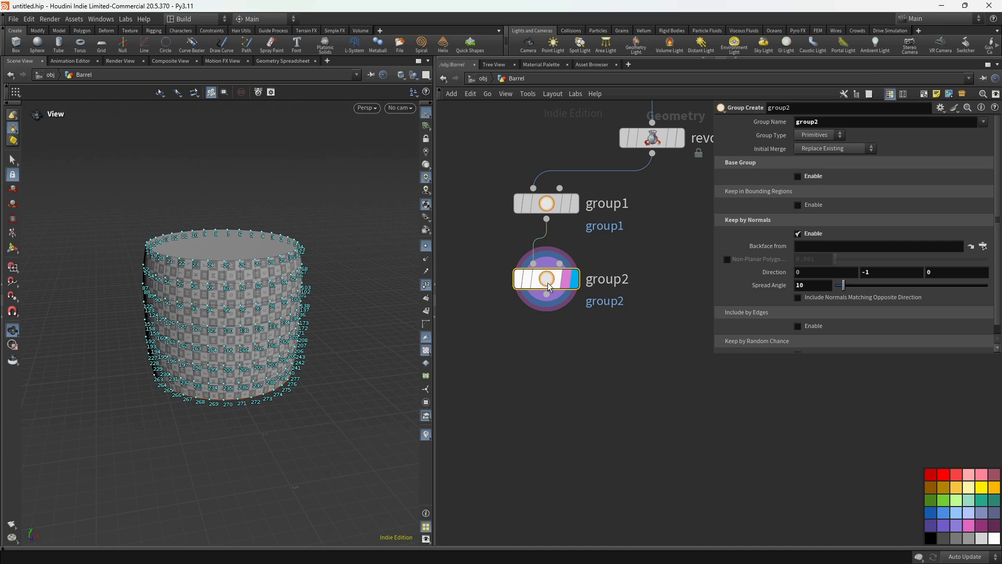
Step: Rename the group to group1 and set Initial Merge to Union with Existing
{"action": "left_click", "coordinate": [833, 122]}
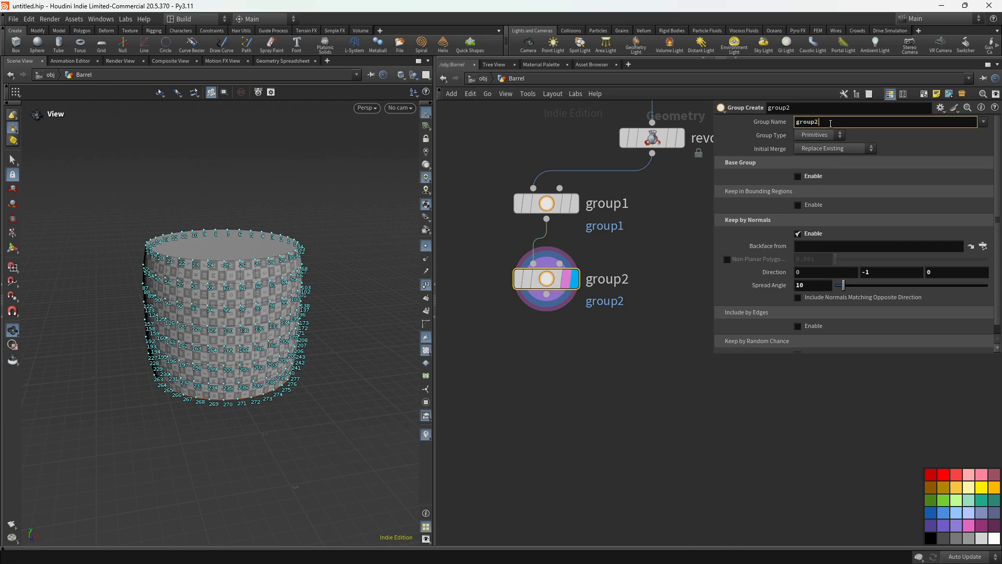
{"action": "key", "text": "BackSpace"}
{"action": "key", "text": "BackSpace"}
{"action": "type", "text": "1"}
{"action": "key", "text": "Return"}
{"action": "left_click", "coordinate": [814, 151]}
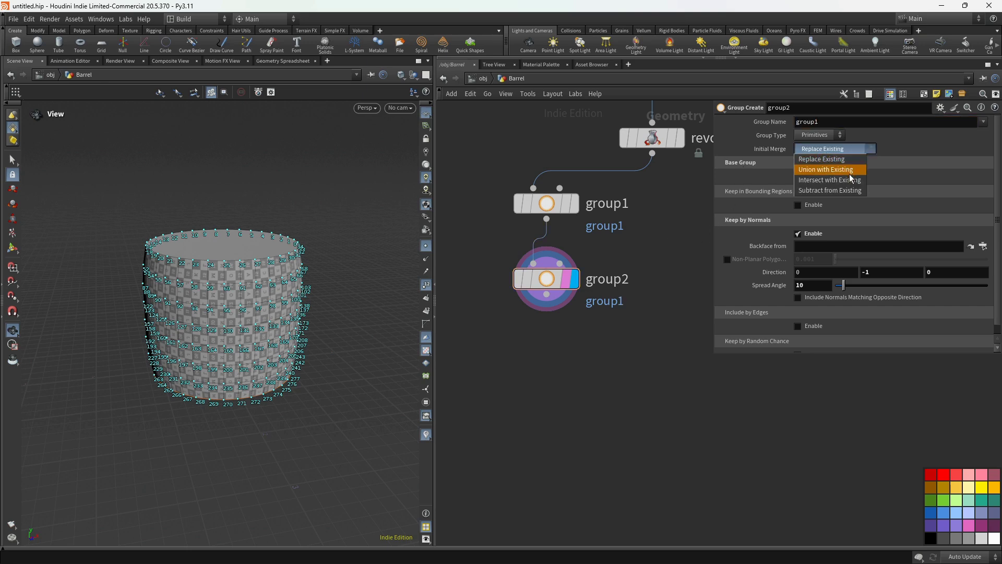
{"action": "left_click", "coordinate": [827, 170]}
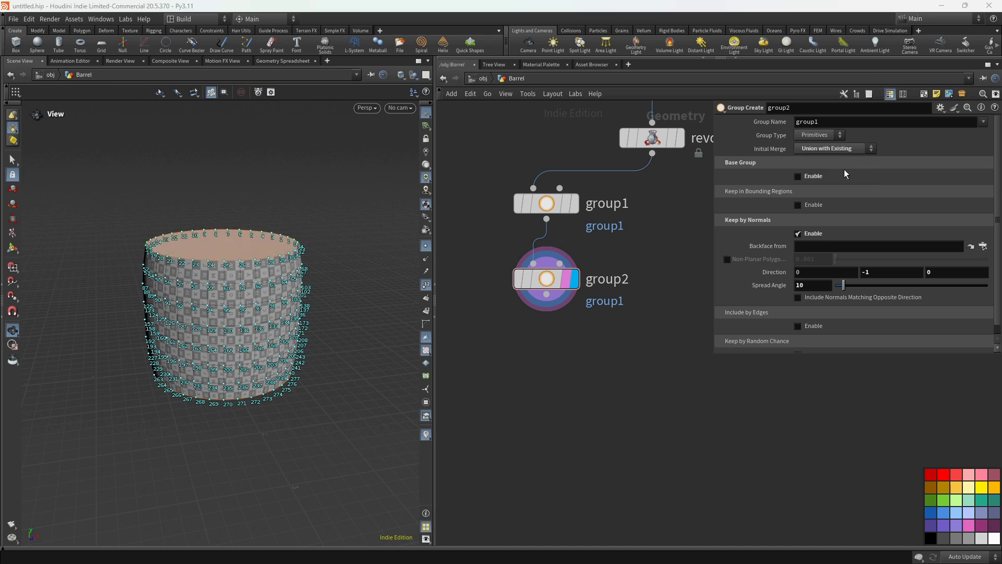
{"action": "left_click_drag", "start_coordinate": [215, 364], "coordinate": [224, 330]}
{"action": "middle_click_drag", "start_coordinate": [597, 422], "coordinate": [585, 355]}
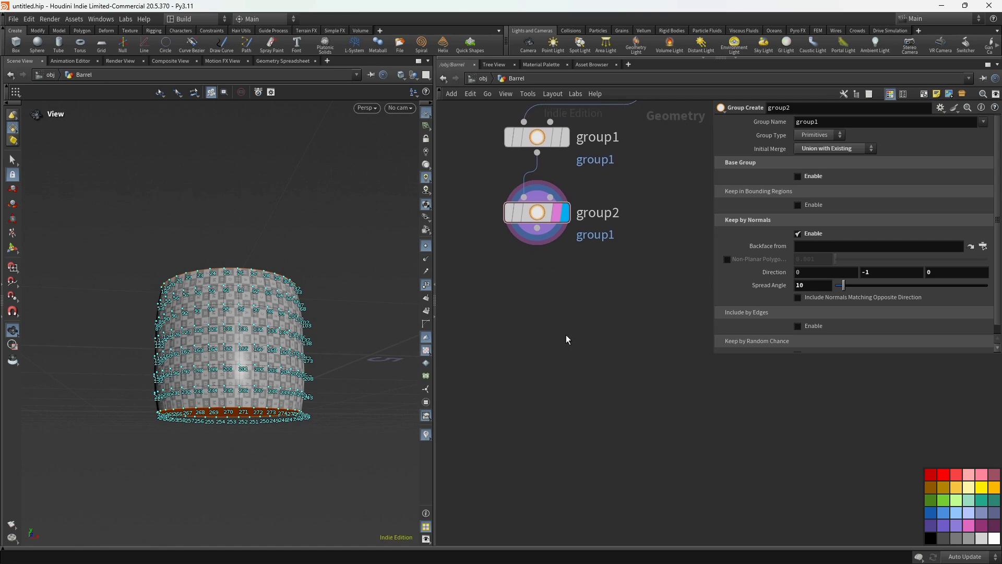
{"action": "key", "text": "Tab"}
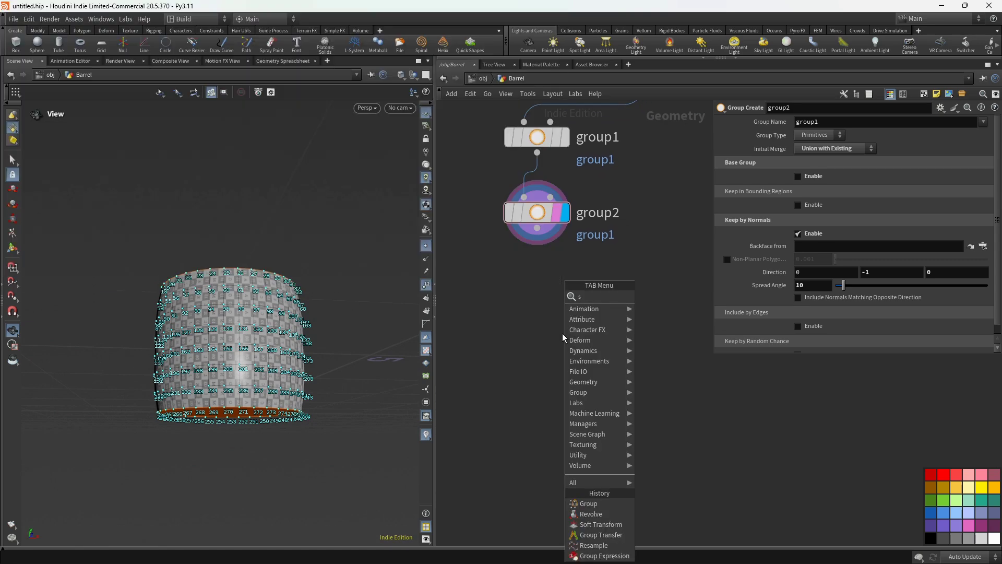
Step: Add a Split node below group2 that splits off group1
{"action": "type", "text": "spl"}
{"action": "left_click", "coordinate": [654, 6]}
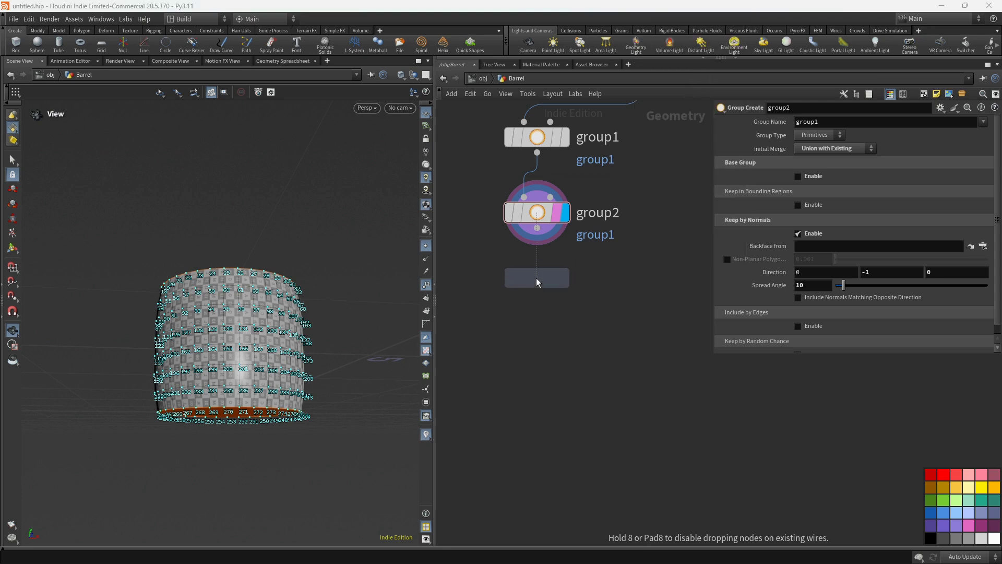
{"action": "left_click", "coordinate": [537, 278]}
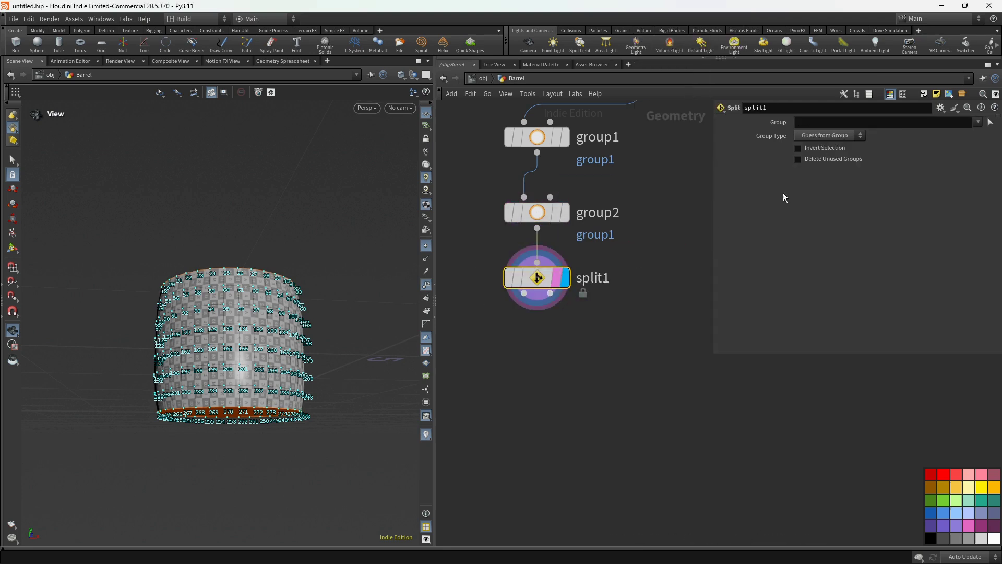
{"action": "left_click", "coordinate": [978, 122]}
{"action": "left_click", "coordinate": [963, 137]}
{"action": "left_click_drag", "start_coordinate": [255, 363], "coordinate": [272, 396]}
{"action": "middle_click_drag", "start_coordinate": [513, 380], "coordinate": [543, 373]}
Step: Add a PolyExtrude after split1 with 0.086 inset and Front Group output enabled
{"action": "left_click", "coordinate": [556, 289]}
{"action": "key", "text": "Tab"}
{"action": "type", "text": "pext"}
{"action": "key", "text": "Return"}
{"action": "key", "text": "Return"}
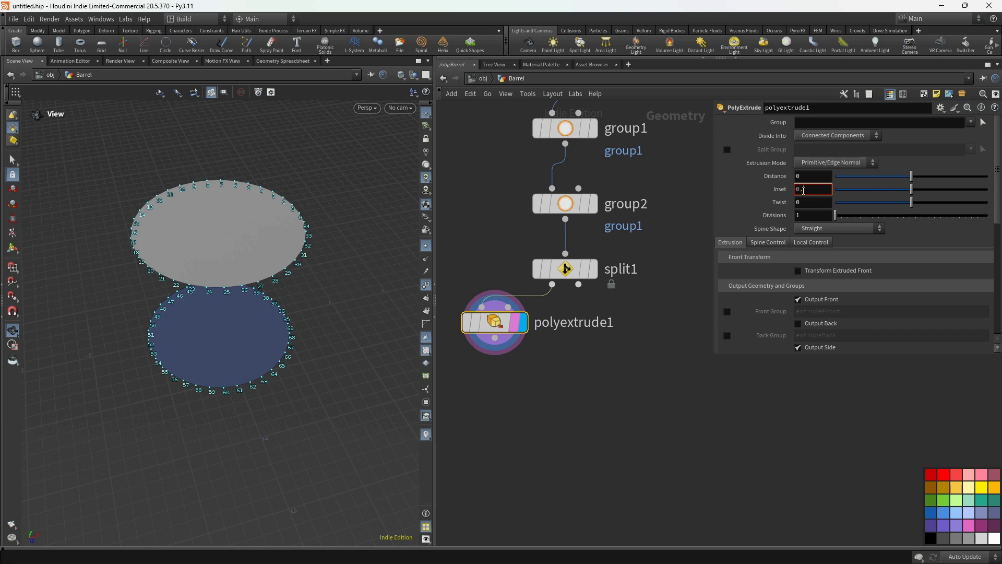
{"action": "type", "text": "0.086"}
{"action": "key", "text": "Return"}
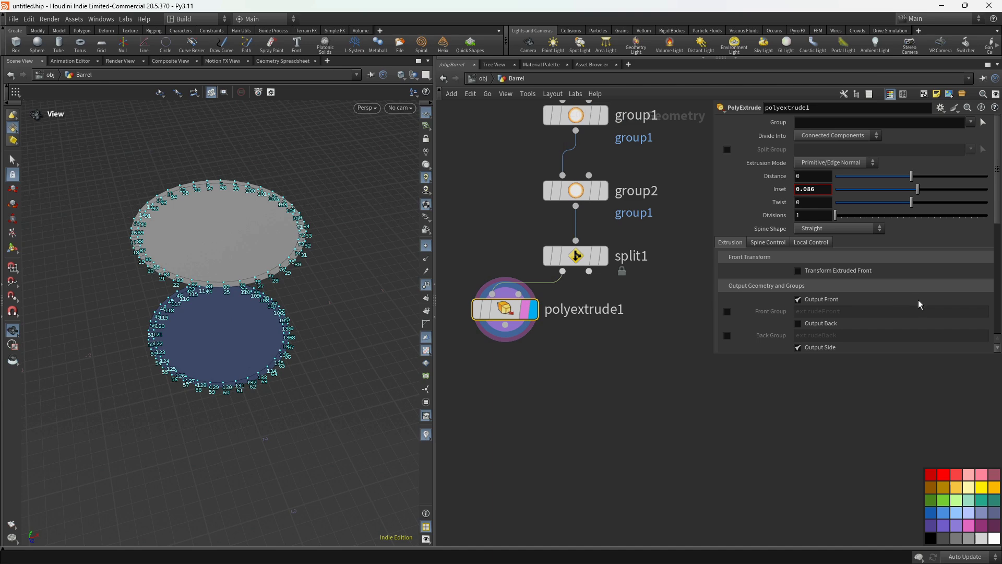
{"action": "left_click", "coordinate": [727, 312]}
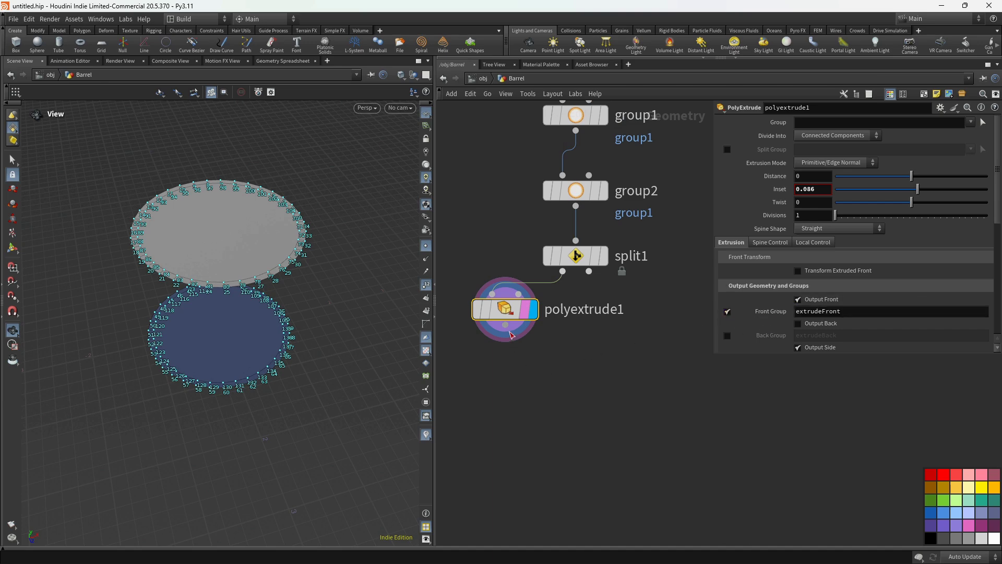
Step: Delete a misplaced extra PolyExtrude node and start a new node from polyextrude1
{"action": "key", "text": "Tab"}
{"action": "left_click", "coordinate": [540, 502]}
{"action": "left_click", "coordinate": [511, 374]}
{"action": "left_click", "coordinate": [544, 341]}
{"action": "left_click", "coordinate": [545, 408]}
{"action": "key", "text": "Delete"}
{"action": "left_click", "coordinate": [505, 325]}
{"action": "key", "text": "Tab"}
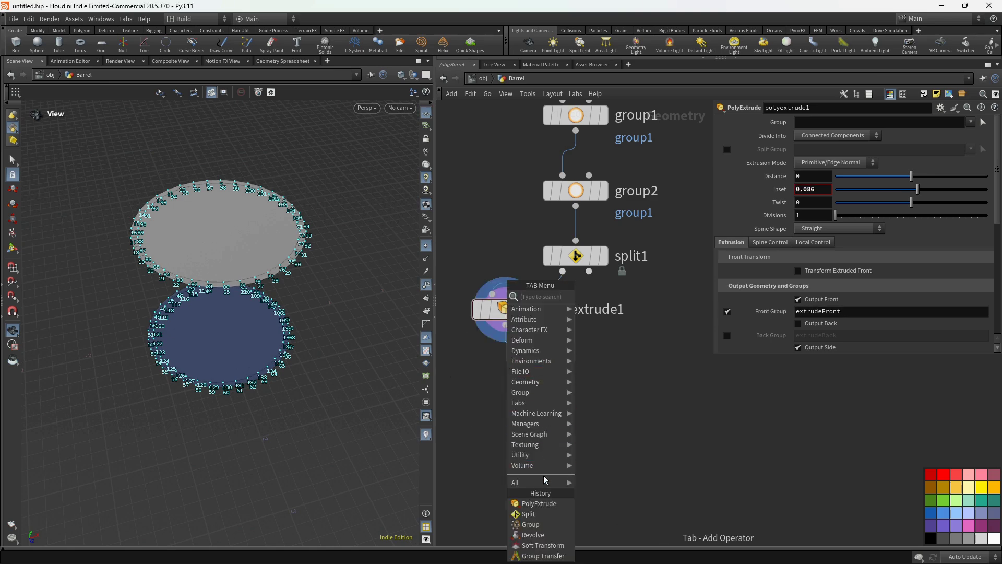
Step: Add polyextrude2 after polyextrude1, extruding only the extrudeFront group
{"action": "left_click", "coordinate": [538, 505]}
{"action": "left_click", "coordinate": [535, 374]}
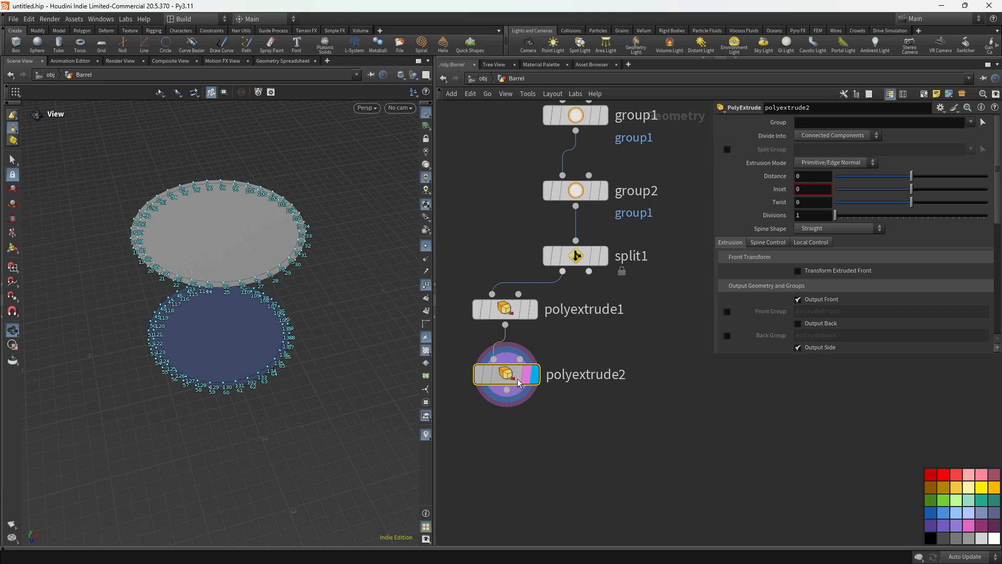
{"action": "left_click", "coordinate": [971, 123]}
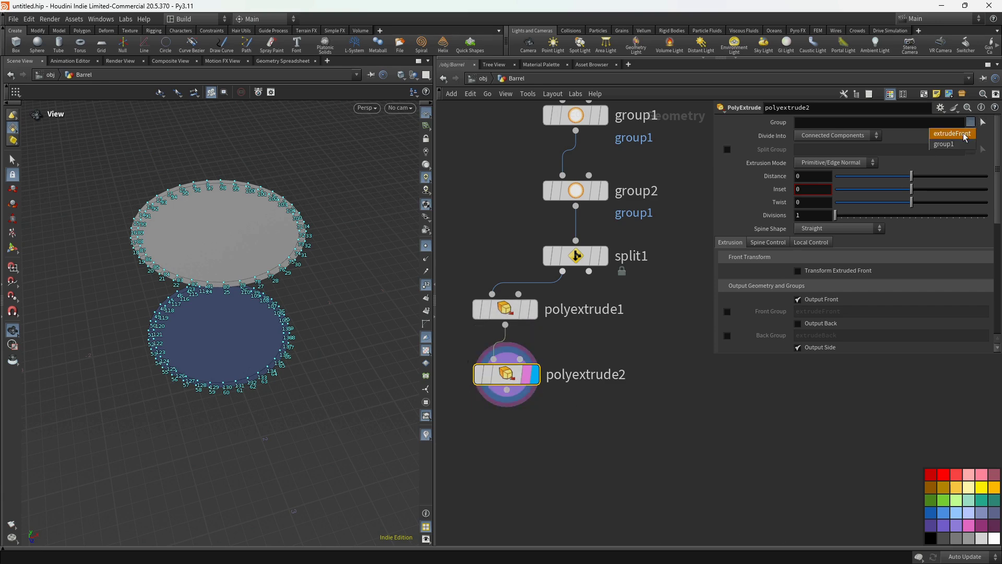
{"action": "left_click", "coordinate": [965, 138]}
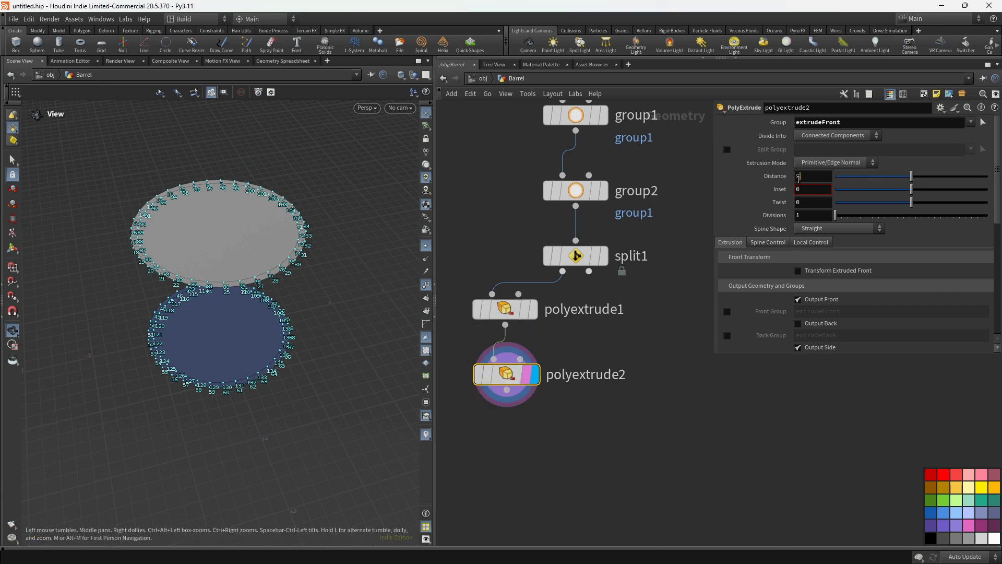
Step: Give polyextrude2 a 0.02 inset and a small negative extrusion distance
{"action": "type", "text": "-0.0"}
{"action": "type", "text": "1"}
{"action": "left_click", "coordinate": [818, 190]}
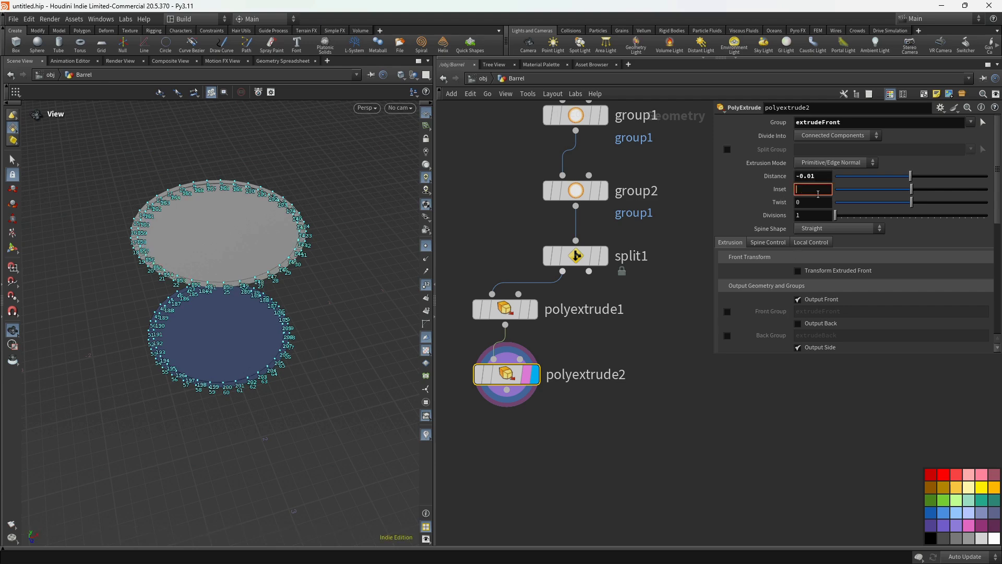
{"action": "type", "text": ".02"}
{"action": "left_click", "coordinate": [675, 298]}
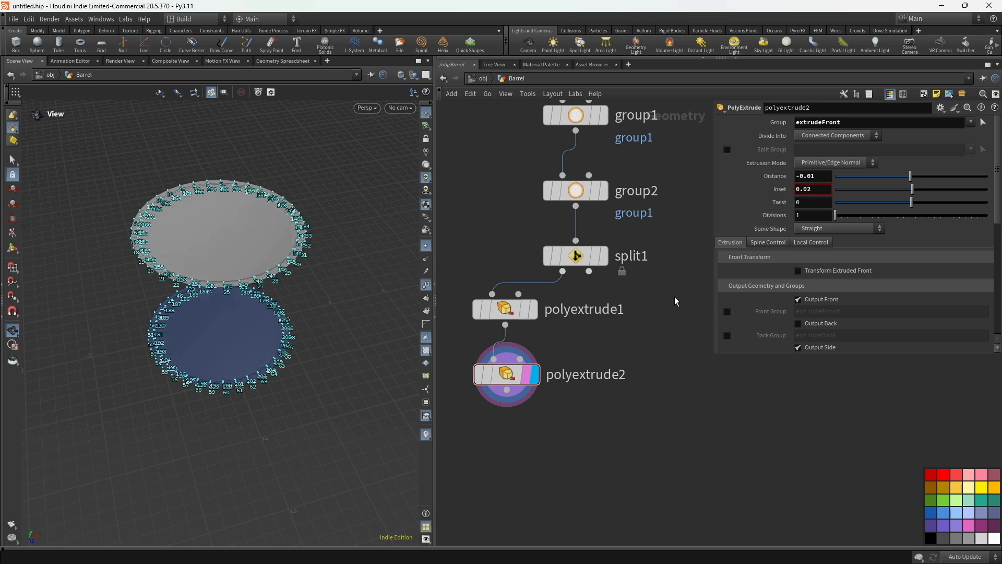
{"action": "scroll", "coordinate": [300, 237], "scroll_direction": "up", "scroll_amount": 7}
{"action": "left_click_drag", "start_coordinate": [288, 257], "coordinate": [331, 324]}
{"action": "scroll", "coordinate": [286, 302], "scroll_direction": "up", "scroll_amount": 5}
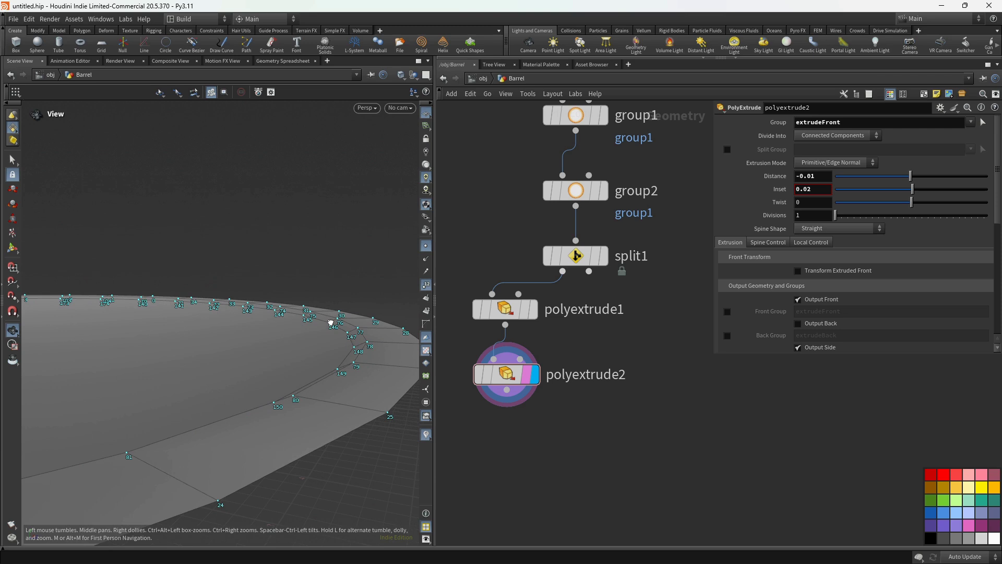
Step: Set the extrusion distance to -0.02 and inspect the recessed rim
{"action": "left_click", "coordinate": [818, 178]}
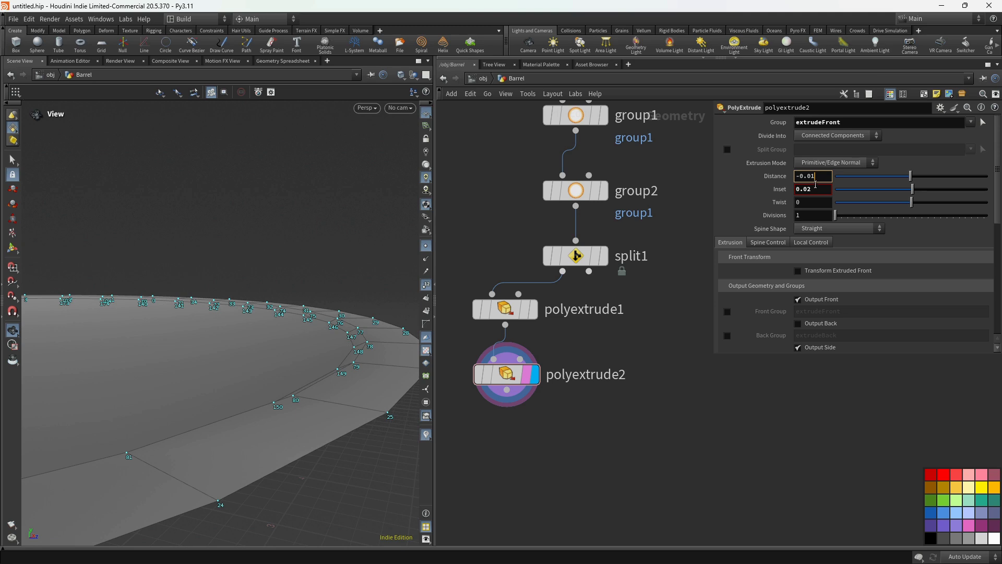
{"action": "key", "text": "Return"}
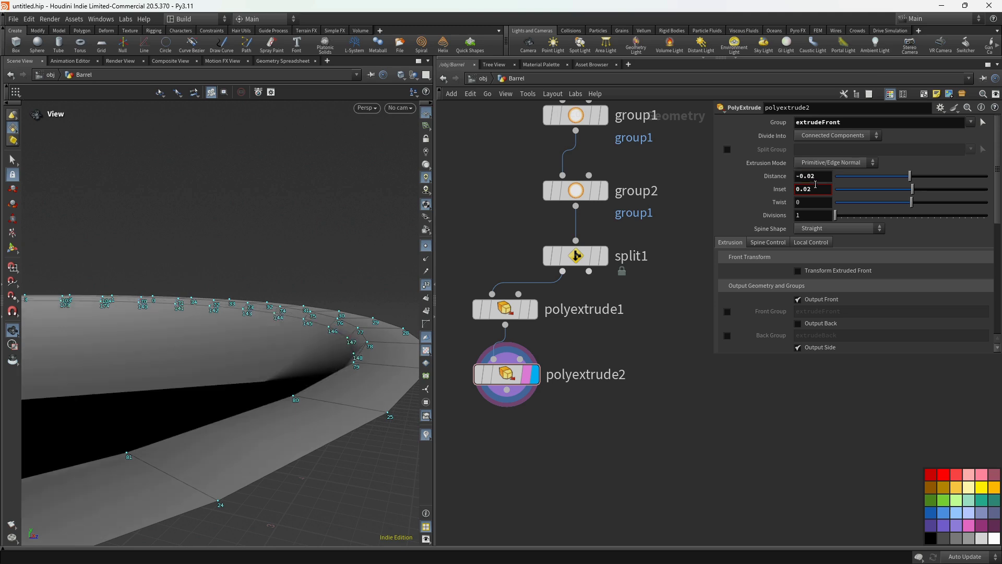
{"action": "left_click_drag", "start_coordinate": [313, 339], "coordinate": [257, 330]}
{"action": "middle_click_drag", "start_coordinate": [256, 330], "coordinate": [244, 269]}
{"action": "middle_click_drag", "start_coordinate": [600, 436], "coordinate": [665, 316]}
Step: Add a PolyExtrude node, polyextrude3, below polyextrude2
{"action": "left_click", "coordinate": [572, 271]}
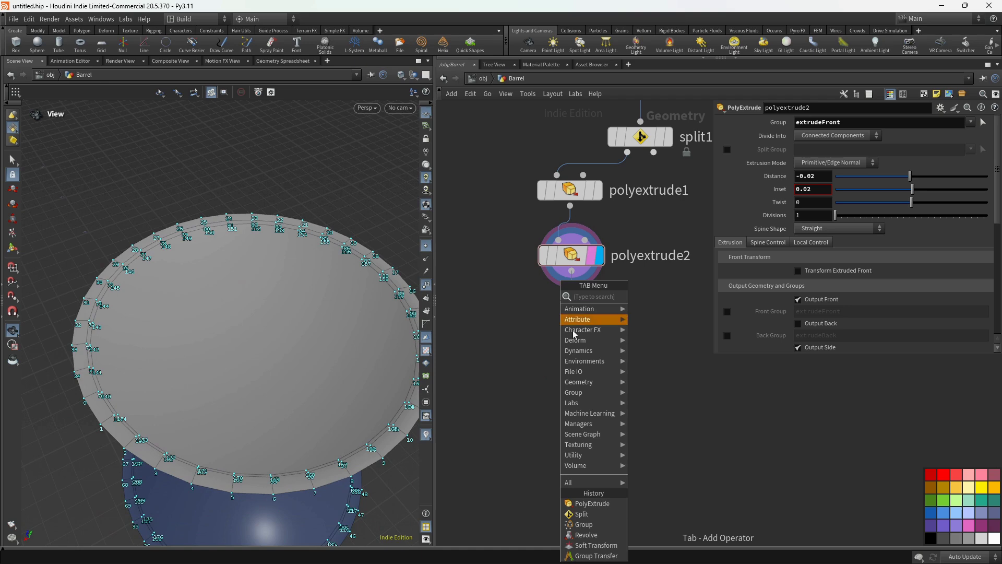
{"action": "left_click", "coordinate": [593, 532]}
{"action": "left_click_drag", "start_coordinate": [592, 332], "coordinate": [577, 322]}
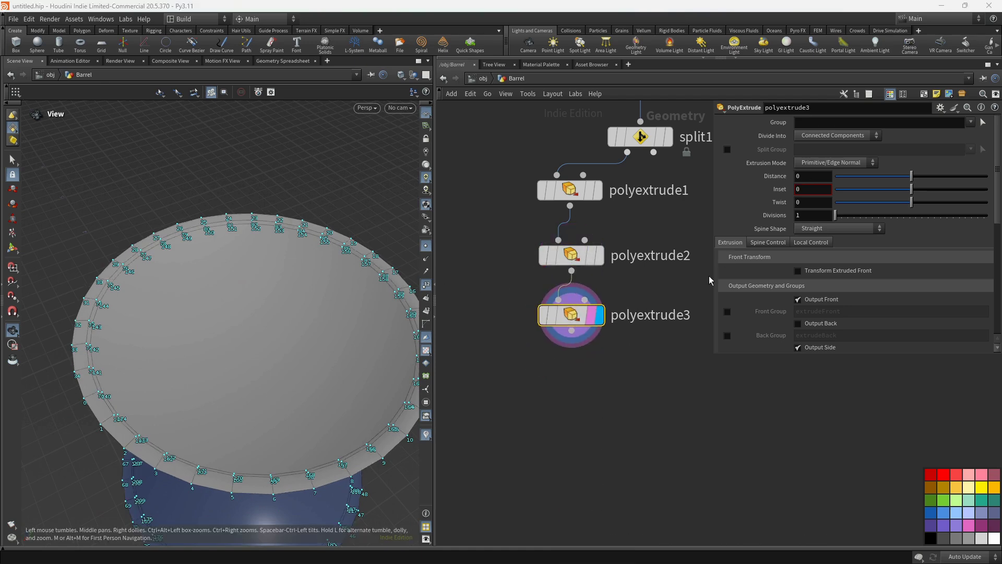
Step: Enable polyextrude2's Front Group and name it extrudeFront2
{"action": "left_click", "coordinate": [572, 256]}
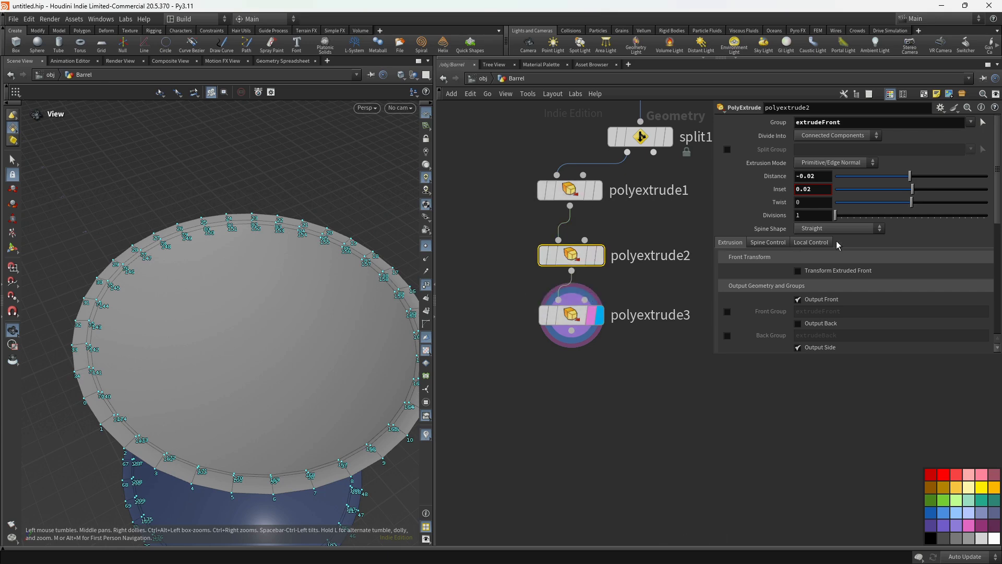
{"action": "scroll", "coordinate": [827, 322], "scroll_direction": "down", "scroll_amount": 1}
{"action": "left_click", "coordinate": [727, 299]}
{"action": "left_click", "coordinate": [865, 299]}
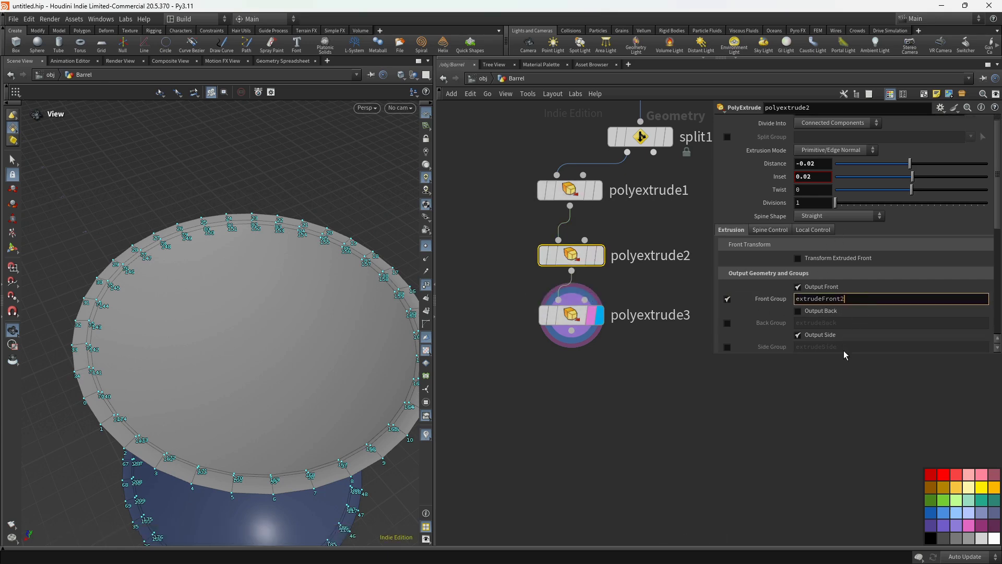
{"action": "key", "text": "Return"}
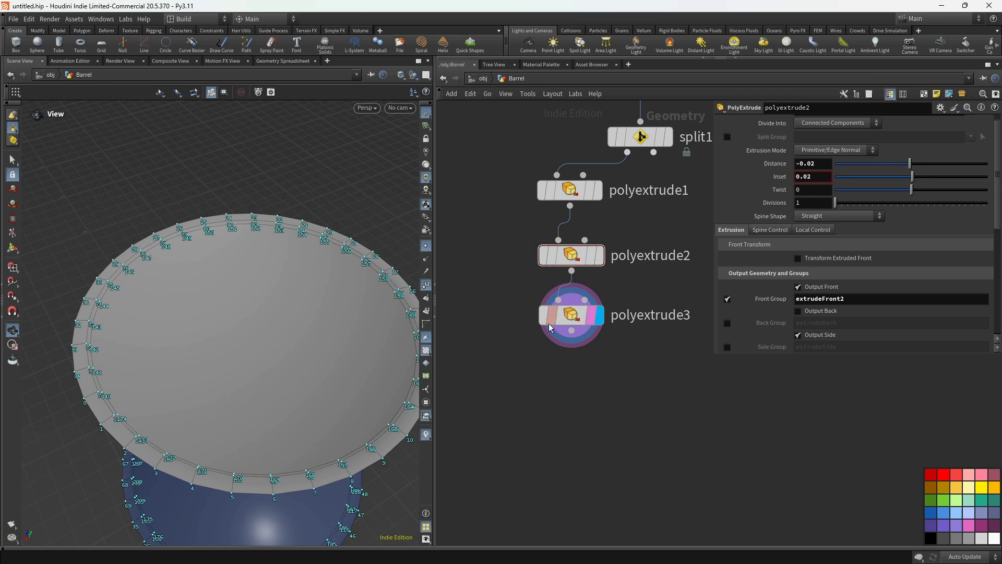
Step: Make polyextrude3 extrude the extrudeFront2 faces at a distance of -0.04
{"action": "left_click", "coordinate": [564, 315]}
{"action": "scroll", "coordinate": [921, 139], "scroll_direction": "up", "scroll_amount": 1}
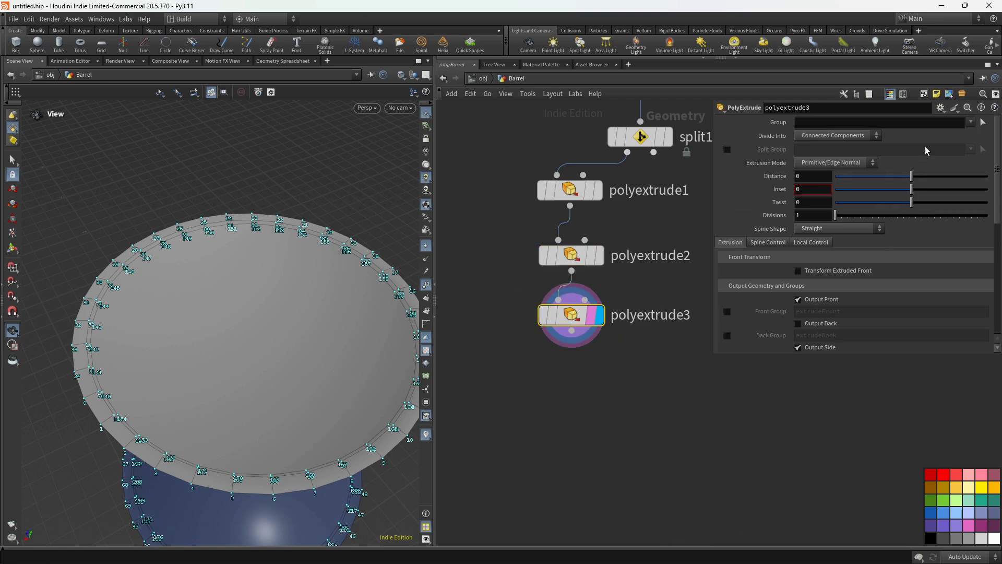
{"action": "left_click", "coordinate": [971, 123]}
{"action": "left_click", "coordinate": [955, 144]}
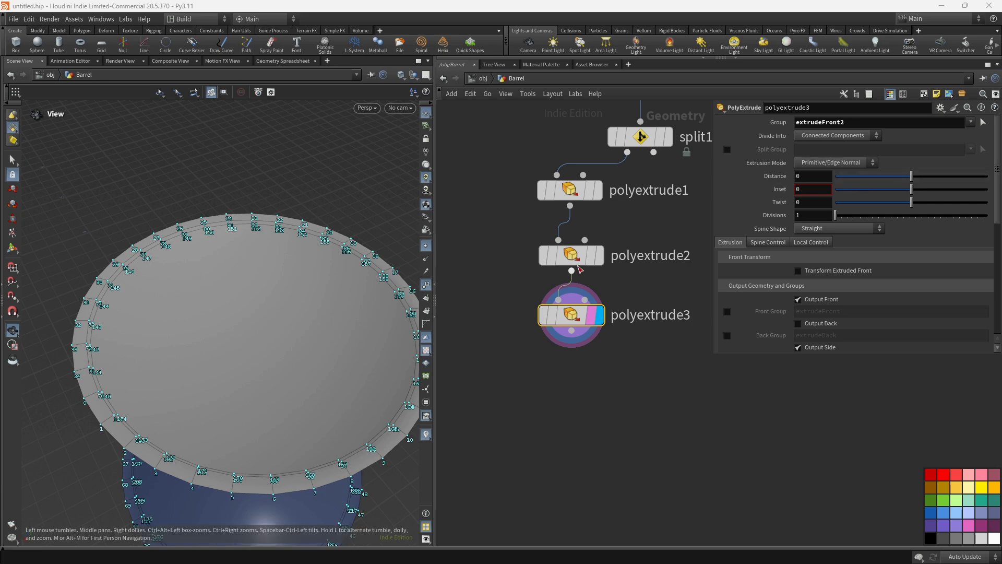
{"action": "left_click", "coordinate": [808, 177]}
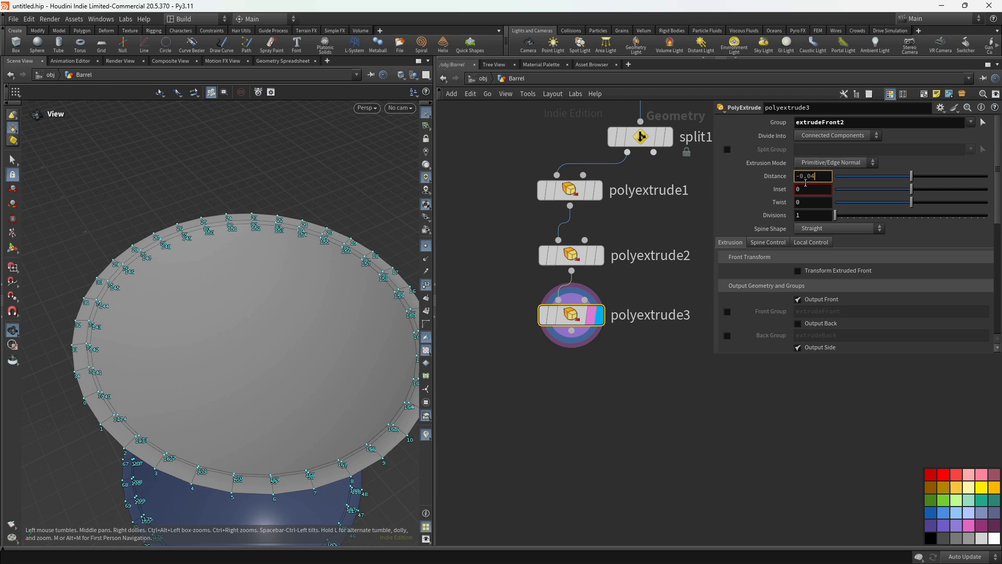
{"action": "key", "text": "Return"}
Step: Save polyextrude3's front faces as the group extrudeFront3
{"action": "left_click_drag", "start_coordinate": [298, 356], "coordinate": [276, 343]}
{"action": "middle_click_drag", "start_coordinate": [286, 342], "coordinate": [240, 339]}
{"action": "right_click_drag", "start_coordinate": [333, 340], "coordinate": [380, 342]}
{"action": "left_click_drag", "start_coordinate": [380, 342], "coordinate": [403, 311]}
{"action": "left_click", "coordinate": [728, 311]}
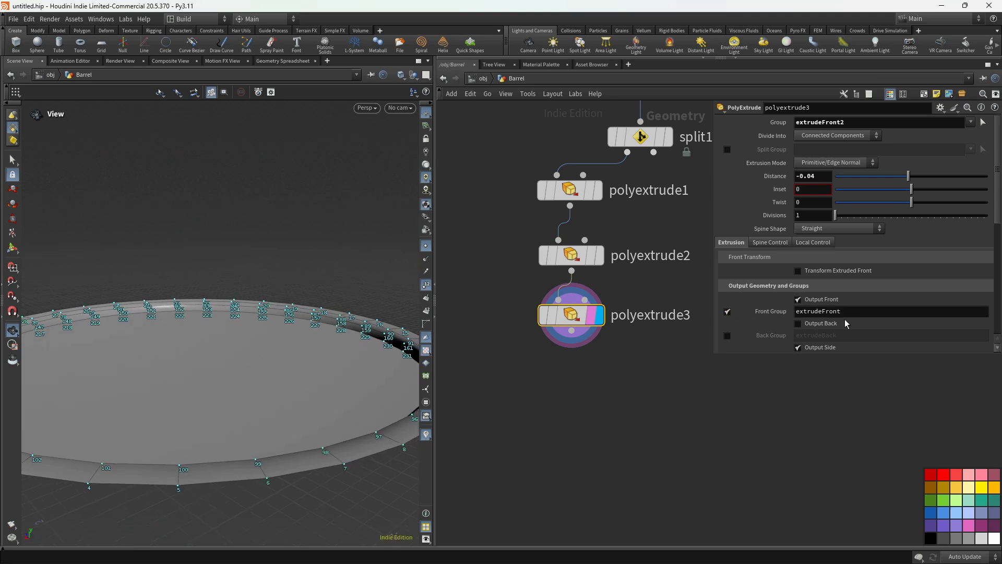
{"action": "left_click", "coordinate": [860, 312]}
{"action": "key", "text": "Return"}
Step: Add a displayed polyextrude4 after polyextrude3, targeting the extrudeFront3 faces
{"action": "right_click", "coordinate": [572, 340]}
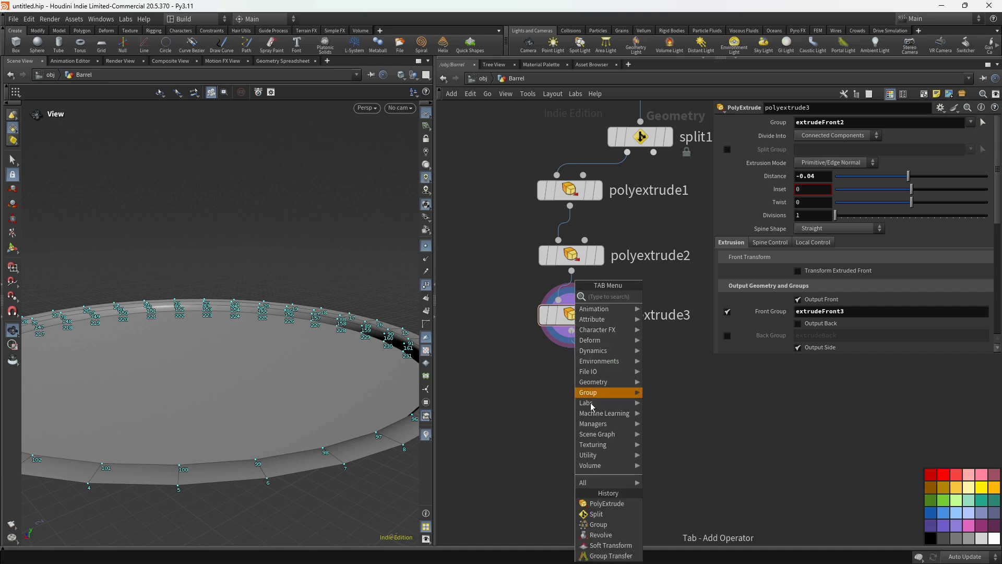
{"action": "left_click", "coordinate": [594, 504]}
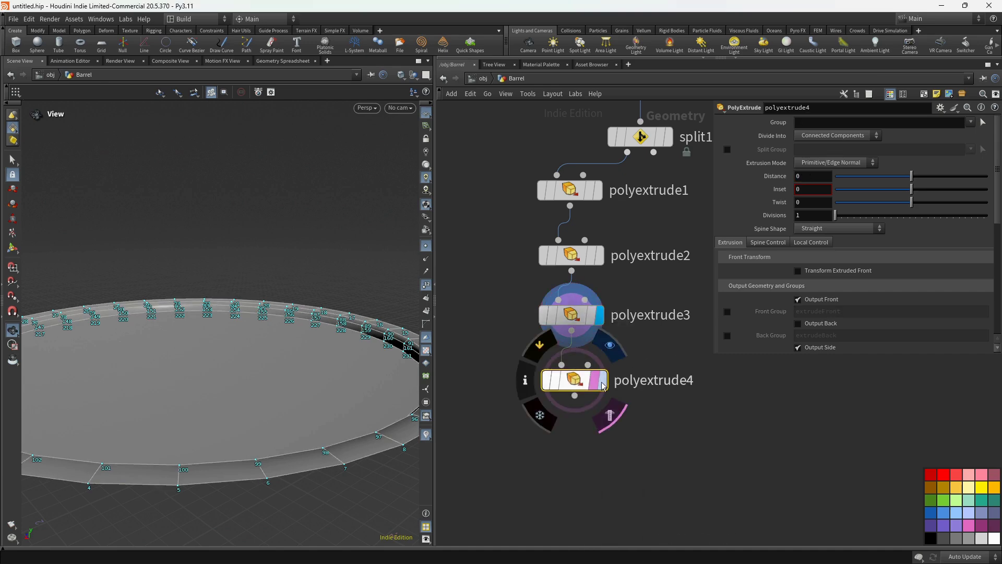
{"action": "left_click", "coordinate": [601, 385]}
{"action": "left_click", "coordinate": [971, 123]}
{"action": "left_click", "coordinate": [959, 155]}
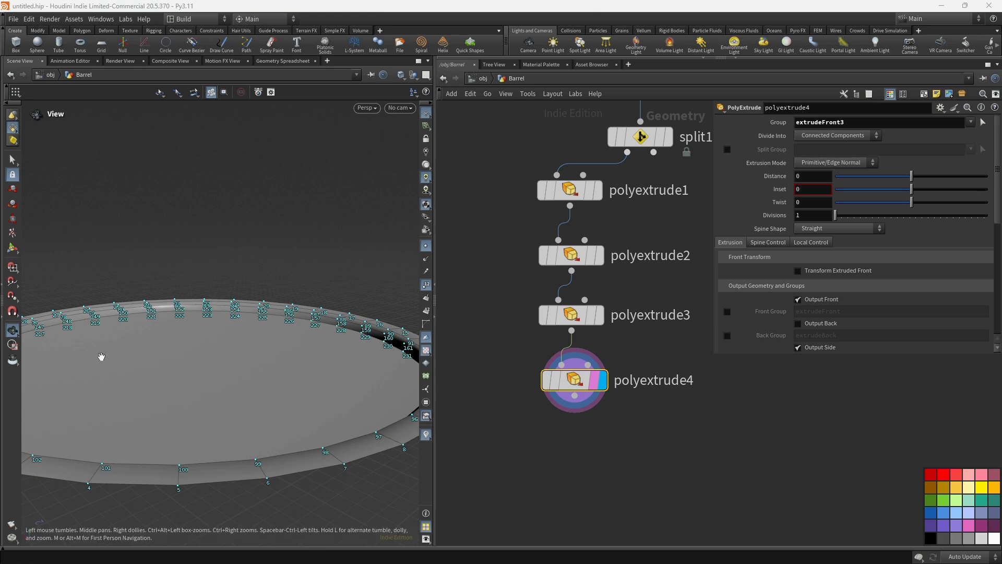
Step: Set polyextrude4's distance to -0.02 and inset to 0.04
{"action": "left_click", "coordinate": [821, 179]}
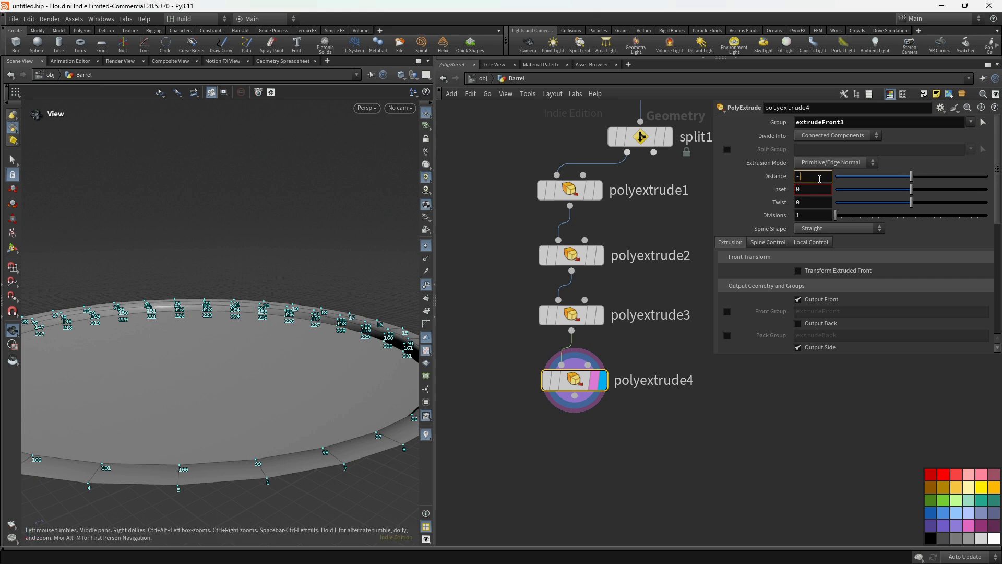
{"action": "type", "text": "-0.02"}
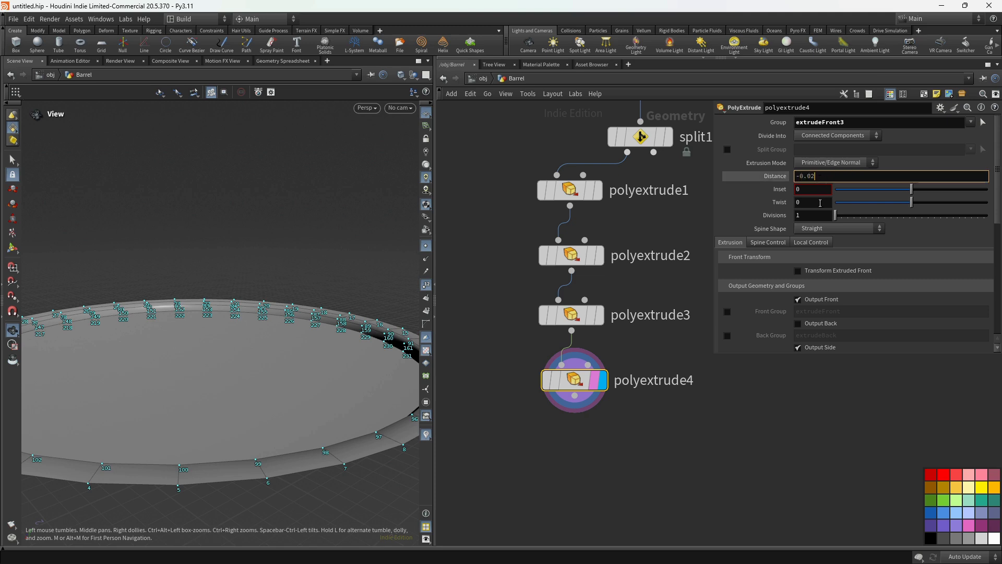
{"action": "key", "text": "Return"}
{"action": "double_click", "coordinate": [799, 193]}
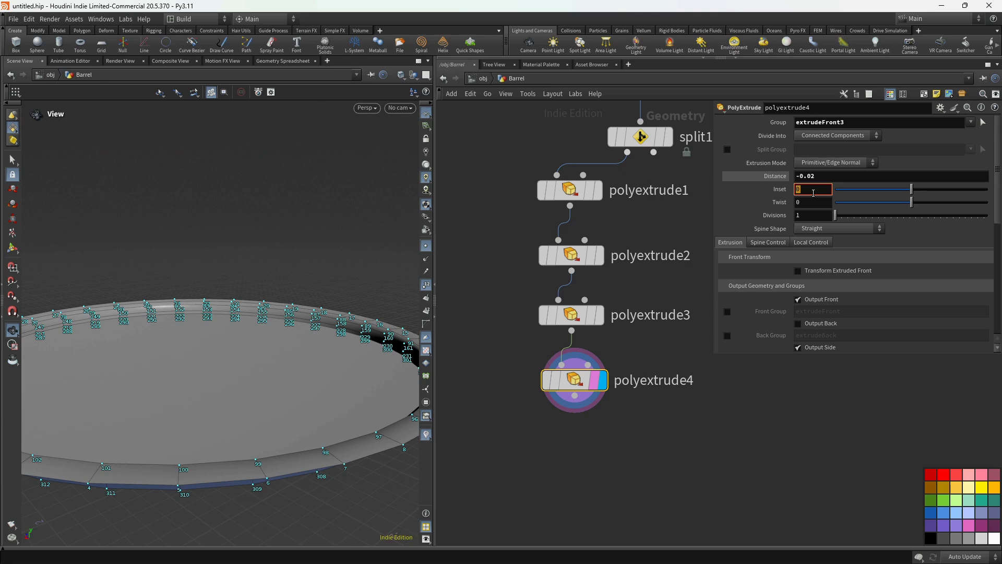
{"action": "type", "text": "/"}
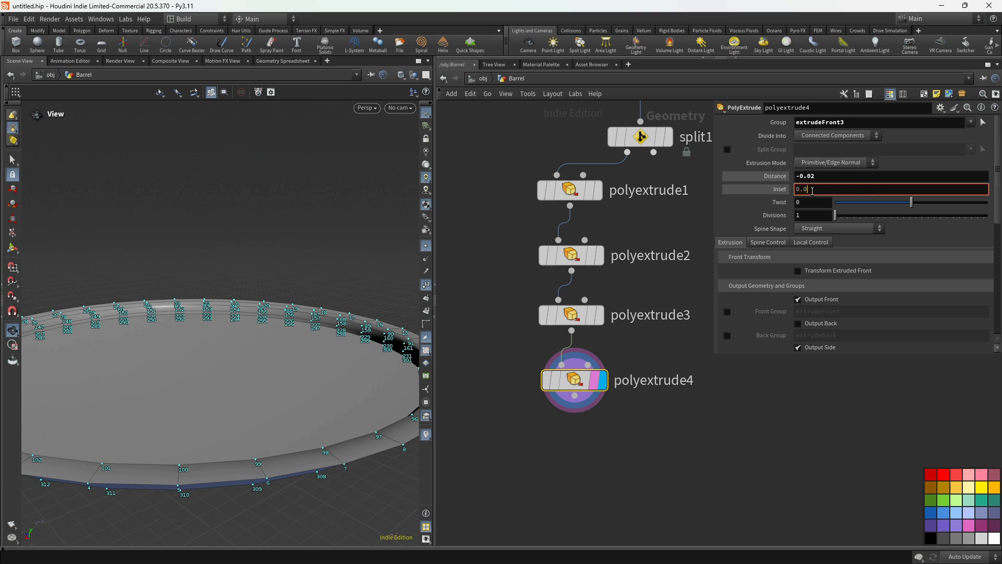
{"action": "key", "text": "Return"}
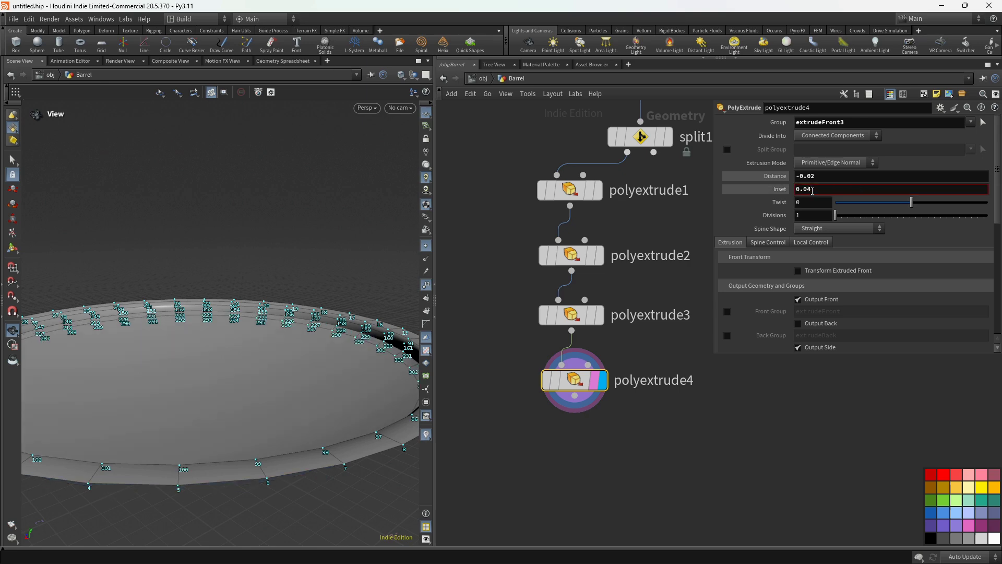
{"action": "key", "text": "Tab"}
Step: Combine polyextrude4 and split1's second output in a displayed merge1 node
{"action": "type", "text": "mer"}
{"action": "left_click", "coordinate": [670, 297]}
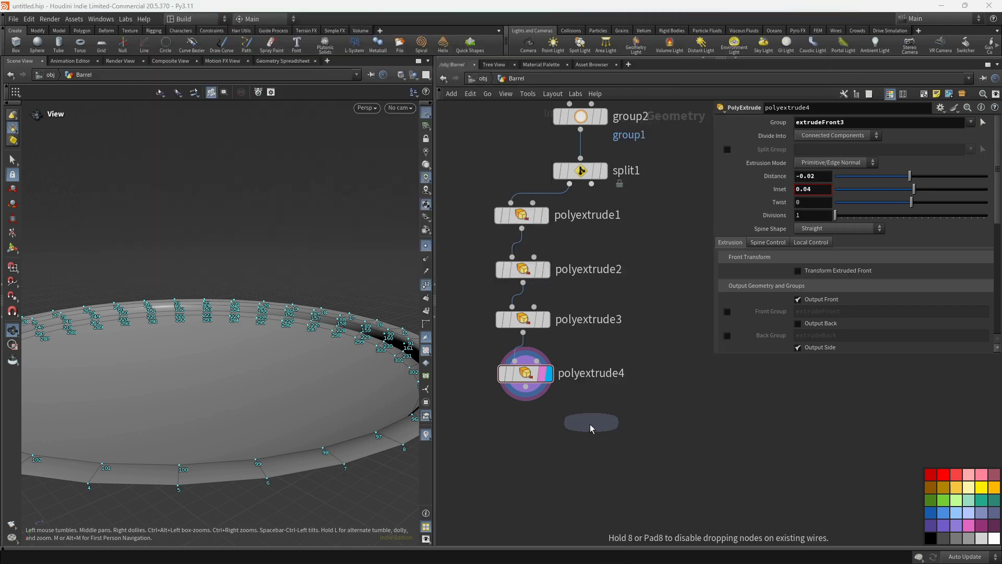
{"action": "left_click", "coordinate": [594, 426]}
{"action": "left_click_drag", "start_coordinate": [526, 387], "coordinate": [580, 464]}
{"action": "left_click", "coordinate": [572, 421]}
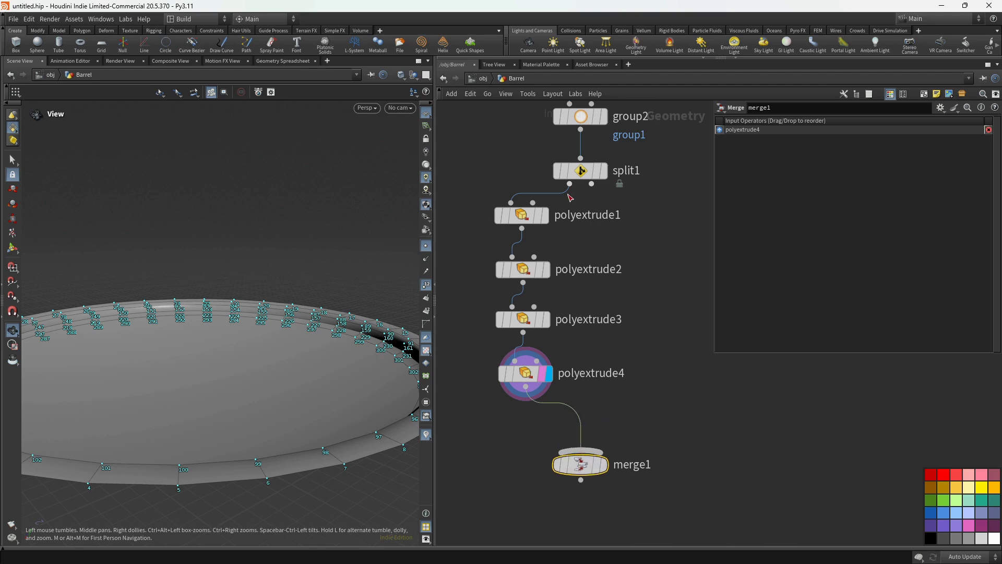
{"action": "left_click_drag", "start_coordinate": [592, 184], "coordinate": [598, 426]}
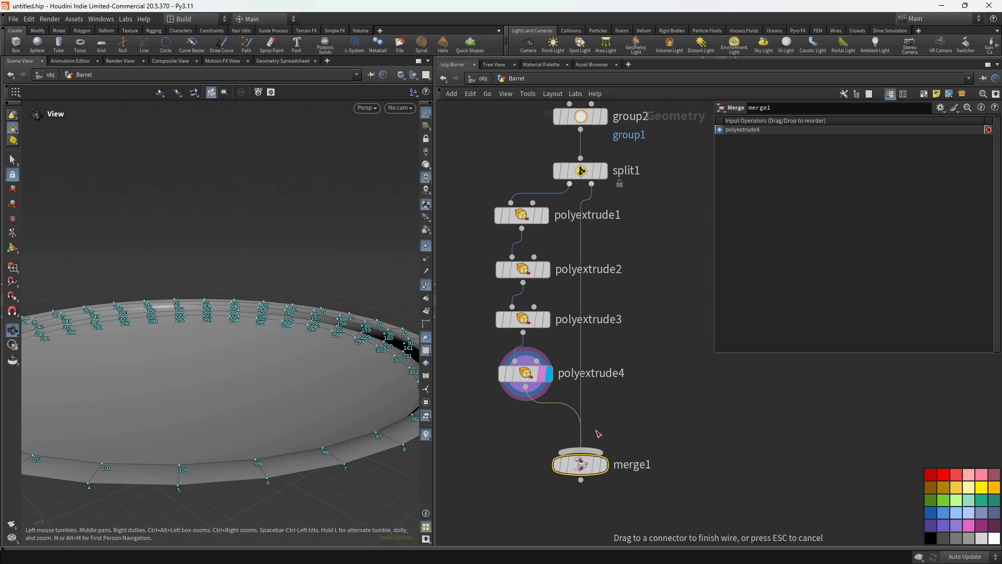
{"action": "left_click", "coordinate": [580, 451]}
{"action": "left_click", "coordinate": [605, 464]}
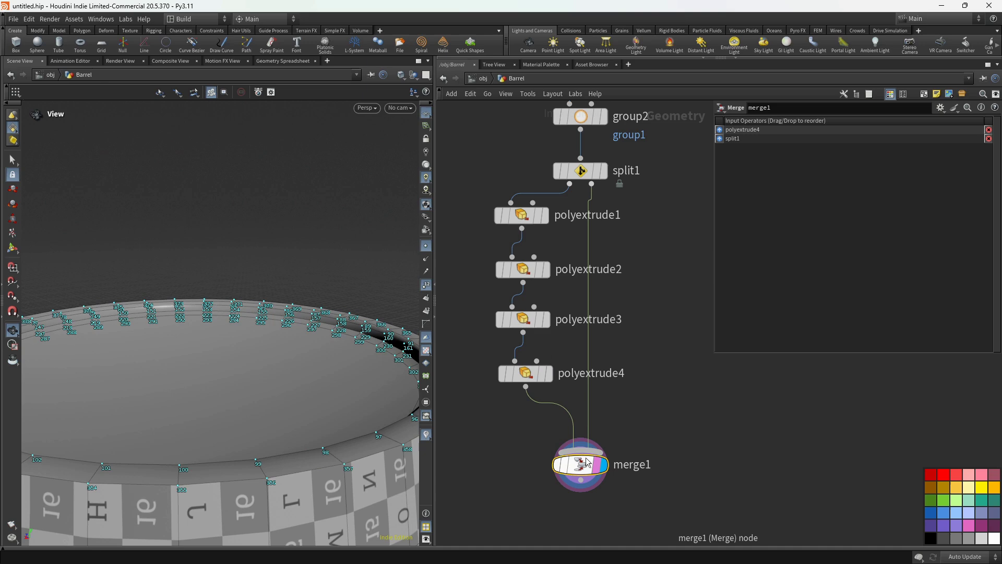
Step: Hide point numbers and set line1's Length to 2.5 to heighten the barrel
{"action": "key", "text": "h"}
{"action": "left_click_drag", "start_coordinate": [269, 252], "coordinate": [282, 300]}
{"action": "left_click", "coordinate": [427, 246]}
{"action": "left_click_drag", "start_coordinate": [202, 287], "coordinate": [215, 271]}
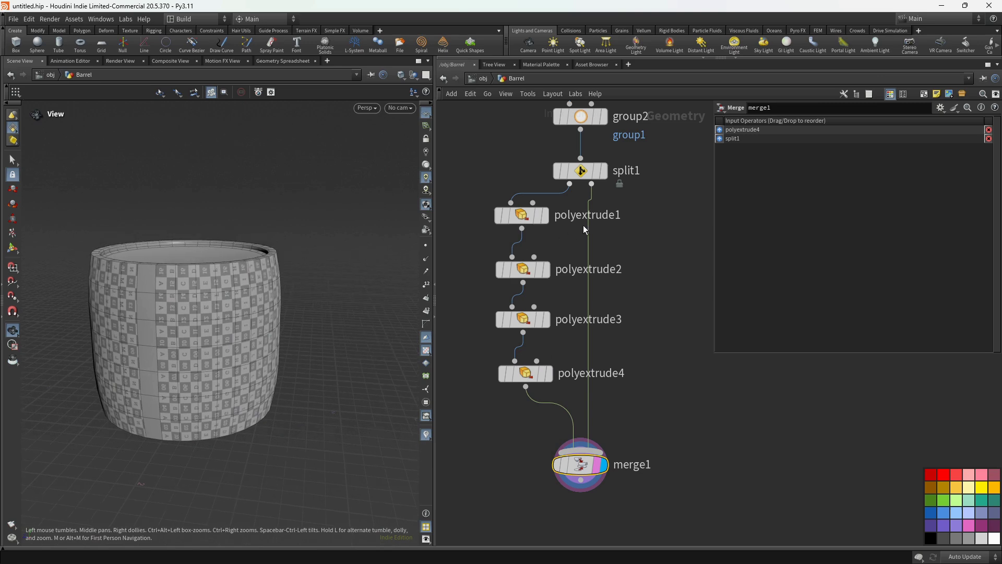
{"action": "scroll", "coordinate": [569, 230], "scroll_direction": "down", "scroll_amount": 5}
{"action": "scroll", "coordinate": [606, 211], "scroll_direction": "up", "scroll_amount": 3}
{"action": "left_click", "coordinate": [595, 240]}
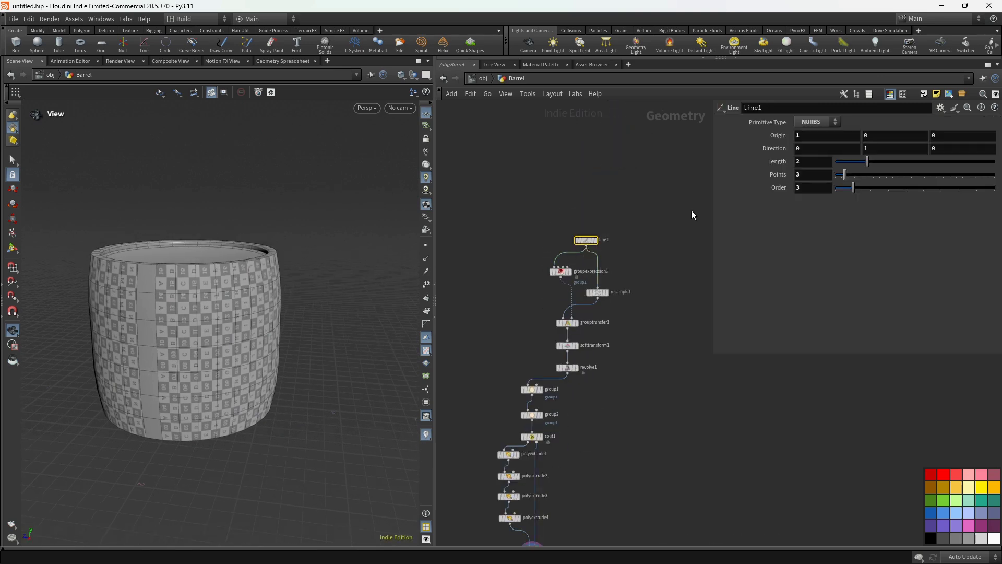
{"action": "left_click", "coordinate": [810, 163]}
{"action": "key", "text": "Return"}
Step: After an accidental undo, set line1's Length back to 2.5
{"action": "left_click_drag", "start_coordinate": [203, 296], "coordinate": [249, 295]}
{"action": "middle_click_drag", "start_coordinate": [600, 383], "coordinate": [593, 314]}
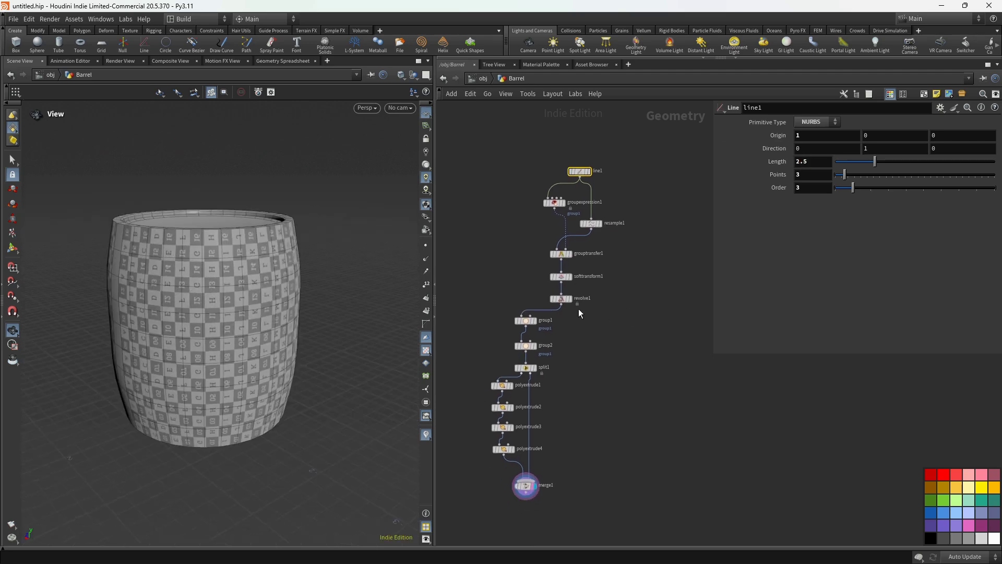
{"action": "key", "text": "ctrl+z"}
{"action": "key", "text": "ctrl+z"}
{"action": "key", "text": "ctrl+z"}
{"action": "left_click_drag", "start_coordinate": [638, 156], "coordinate": [572, 176]}
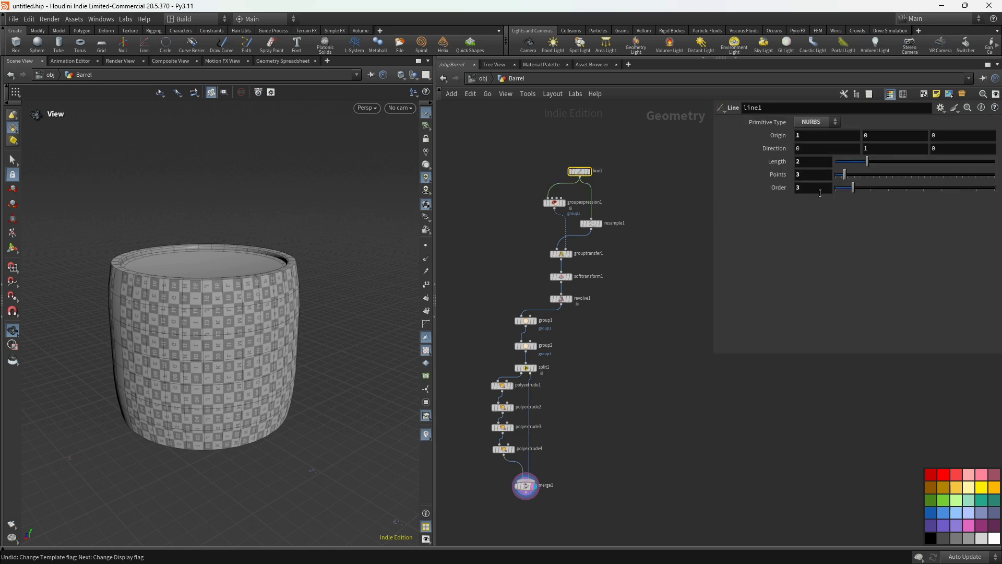
{"action": "left_click", "coordinate": [808, 163]}
{"action": "key", "text": "Return"}
Step: Inspect the taller barrel and select the grouptransfer1 node
{"action": "mouse_move", "coordinate": [228, 320]}
{"action": "left_mouse_down"}
{"action": "mouse_move", "coordinate": [206, 306]}
{"action": "mouse_move", "coordinate": [261, 331]}
{"action": "mouse_move", "coordinate": [235, 327]}
{"action": "left_mouse_up"}
{"action": "middle_click_drag", "start_coordinate": [235, 327], "coordinate": [313, 317]}
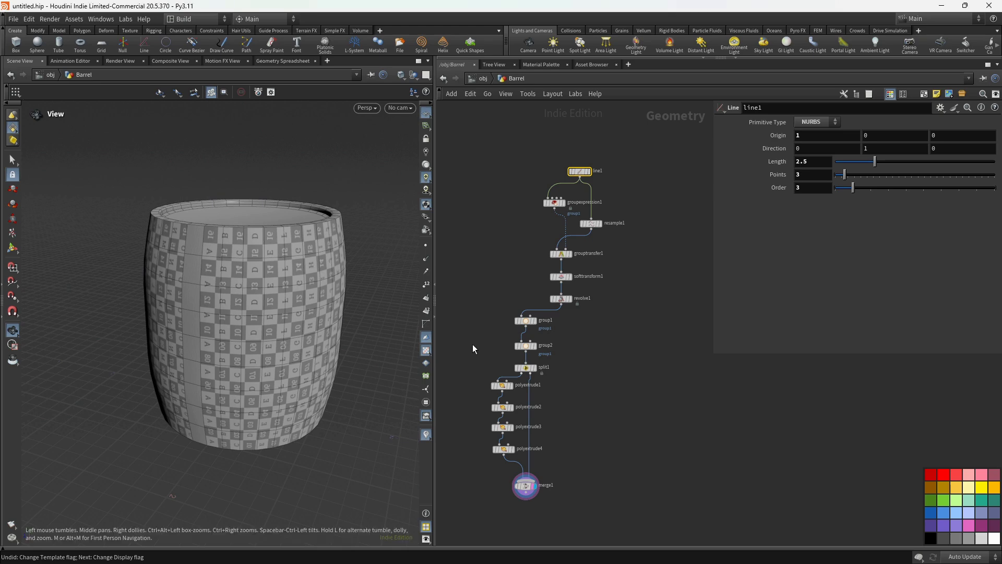
{"action": "scroll", "coordinate": [556, 299], "scroll_direction": "up", "scroll_amount": 5}
{"action": "middle_click_drag", "start_coordinate": [629, 273], "coordinate": [617, 336]}
{"action": "left_click_drag", "start_coordinate": [524, 272], "coordinate": [565, 288]}
Step: Set grouptransfer1's Distance Threshold to 0.2 and resample1's Length to 0.2
{"action": "left_click", "coordinate": [816, 226]}
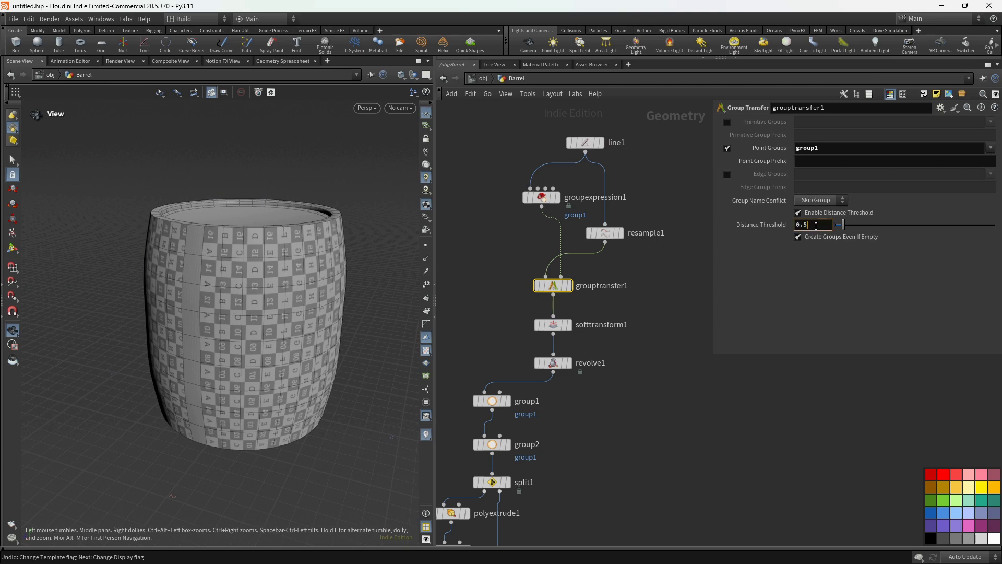
{"action": "key", "text": "Return"}
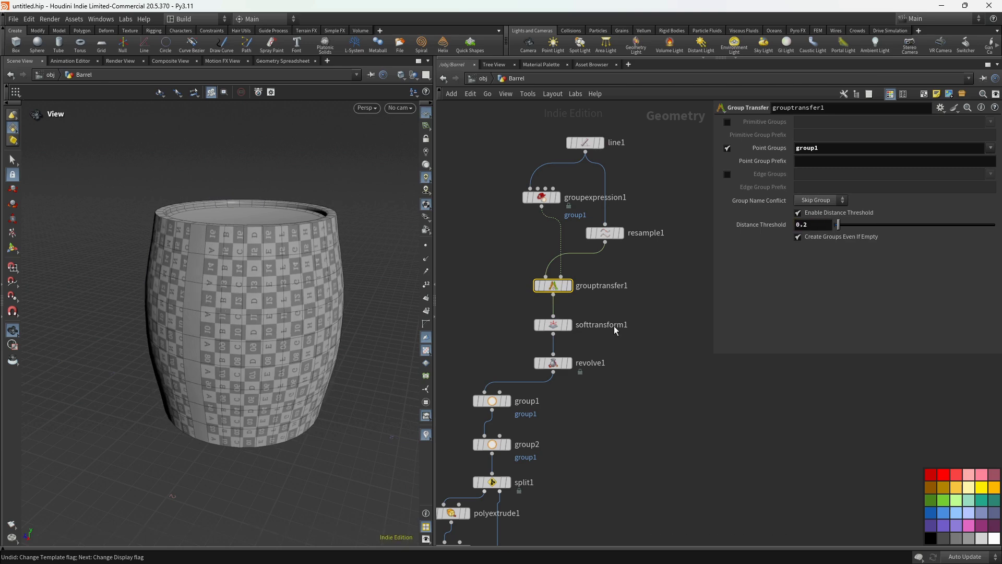
{"action": "left_click", "coordinate": [627, 241]}
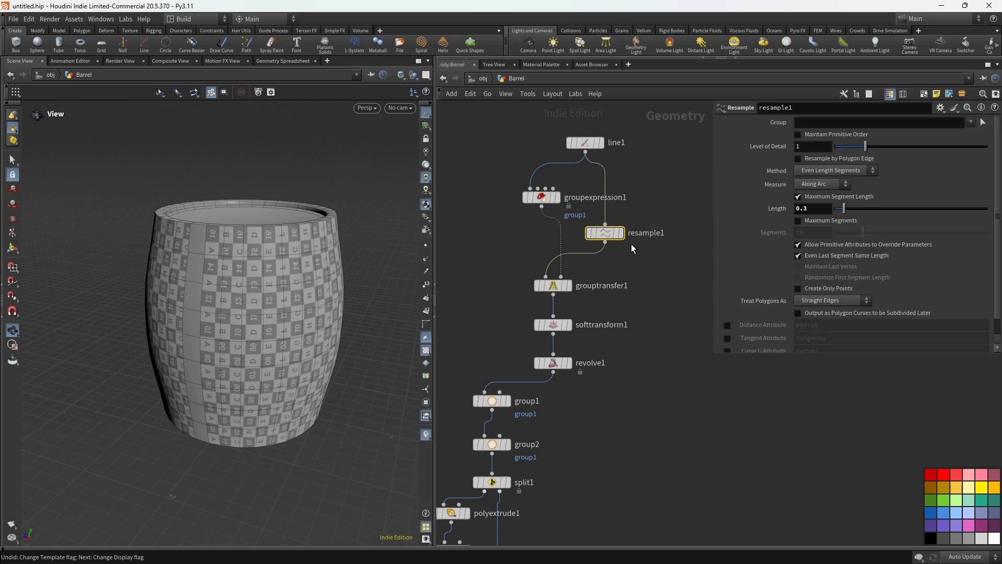
{"action": "left_click", "coordinate": [815, 210]}
{"action": "type", "text": "2"}
{"action": "key", "text": "Return"}
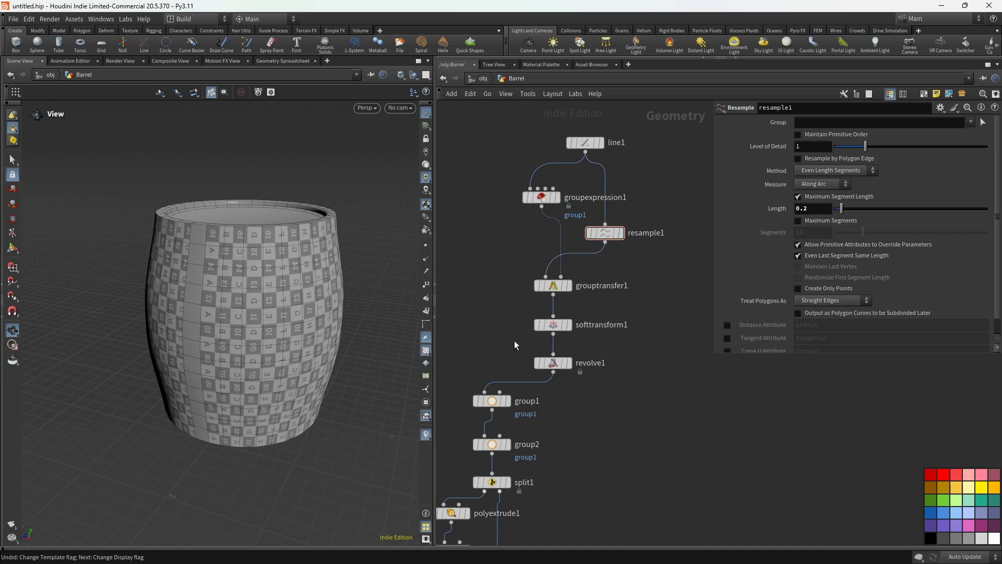
Step: On softtransform1, raise Translate X from 0.2 to 0.3 and set Soft Radius to about 1.988
{"action": "left_click_drag", "start_coordinate": [581, 332], "coordinate": [581, 332]}
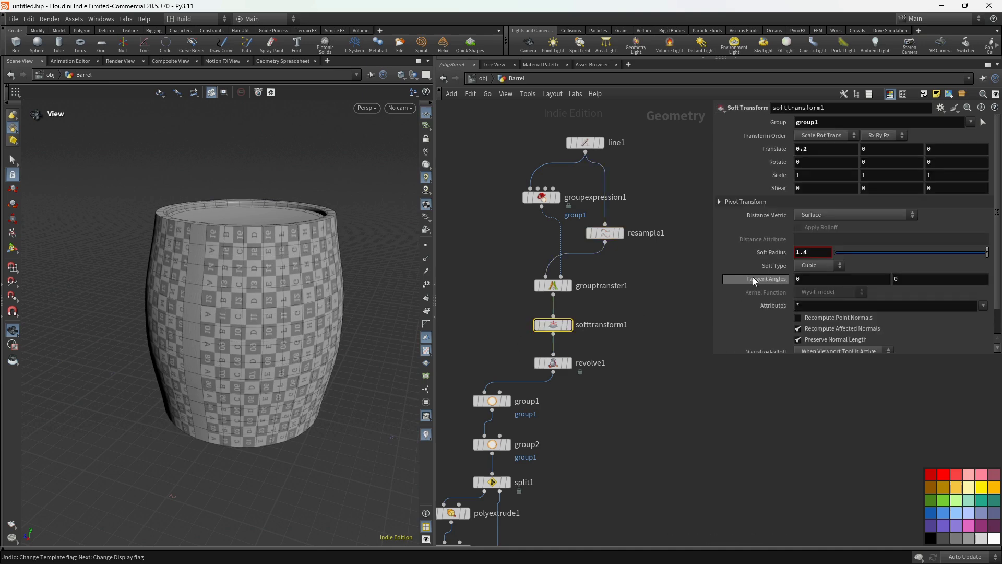
{"action": "middle_click_drag", "start_coordinate": [822, 252], "coordinate": [567, 296]}
{"action": "mouse_move", "coordinate": [833, 151]}
{"action": "middle_mouse_down"}
{"action": "mouse_move", "coordinate": [856, 151]}
{"action": "mouse_move", "coordinate": [843, 152]}
{"action": "middle_mouse_up"}
{"action": "middle_click_drag", "start_coordinate": [821, 251], "coordinate": [931, 294]}
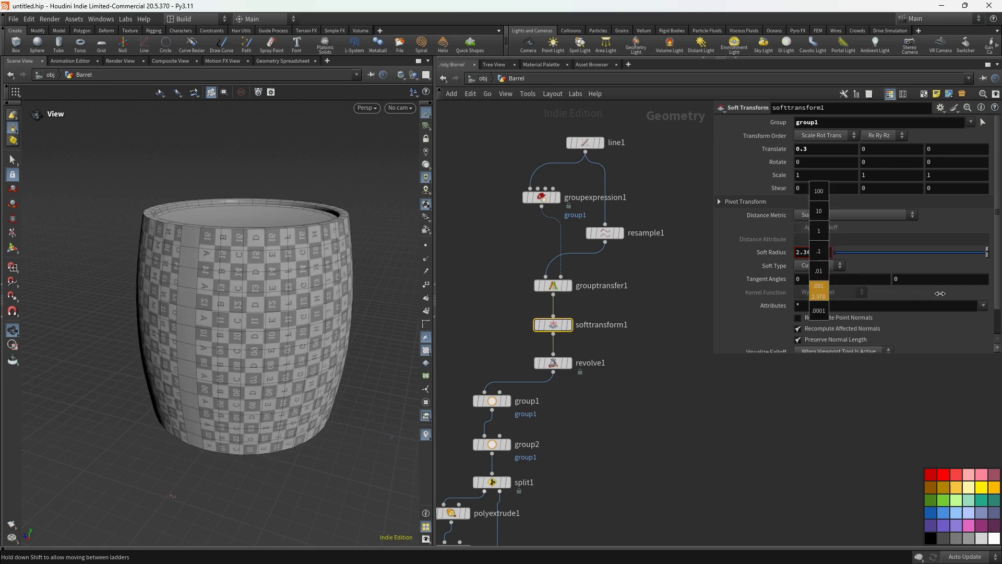
{"action": "middle_click_drag", "start_coordinate": [834, 296], "coordinate": [830, 296]}
{"action": "middle_click_drag", "start_coordinate": [833, 252], "coordinate": [699, 281]}
{"action": "left_click", "coordinate": [979, 487]}
{"action": "left_click_drag", "start_coordinate": [302, 282], "coordinate": [230, 293]}
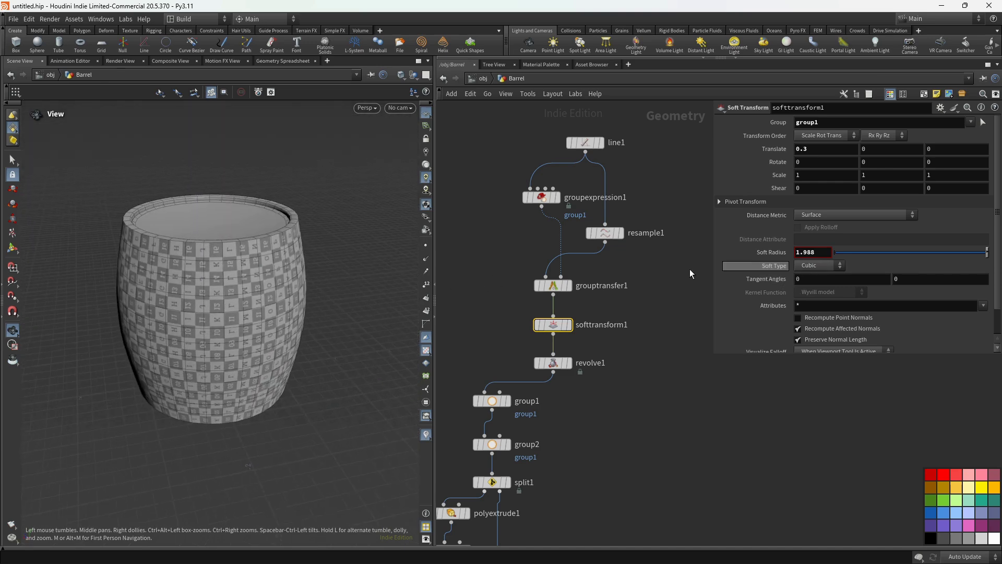
{"action": "scroll", "coordinate": [599, 420], "scroll_direction": "down", "scroll_amount": 3}
{"action": "middle_click_drag", "start_coordinate": [601, 419], "coordinate": [591, 271]}
{"action": "left_click_drag", "start_coordinate": [187, 304], "coordinate": [384, 295]}
{"action": "scroll", "coordinate": [522, 249], "scroll_direction": "up", "scroll_amount": 5}
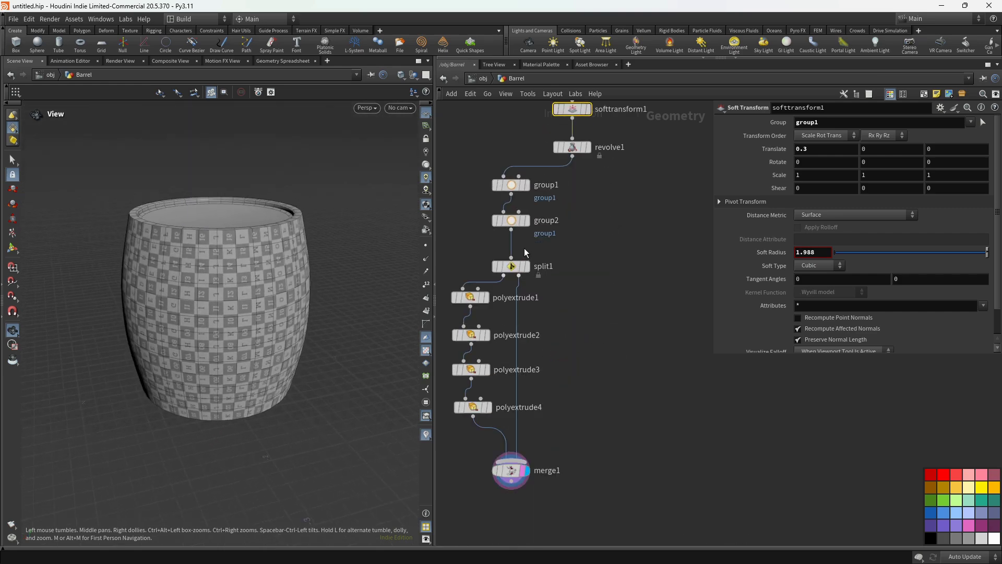
{"action": "left_click", "coordinate": [496, 230]}
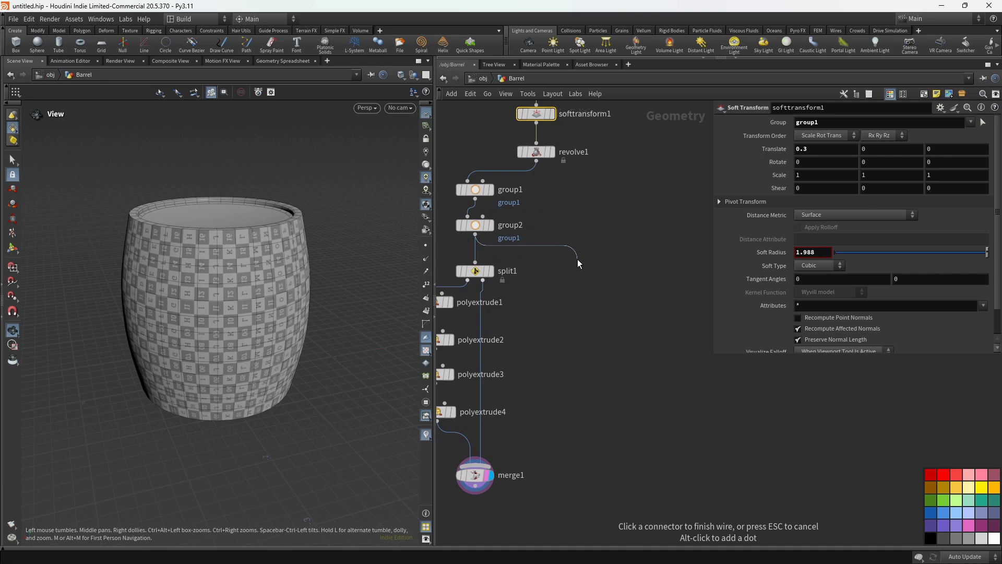
Step: Branch a displayed delete1 node off group2 that deletes group1, removing the top cap
{"action": "key", "text": "Tab"}
{"action": "type", "text": "delete"}
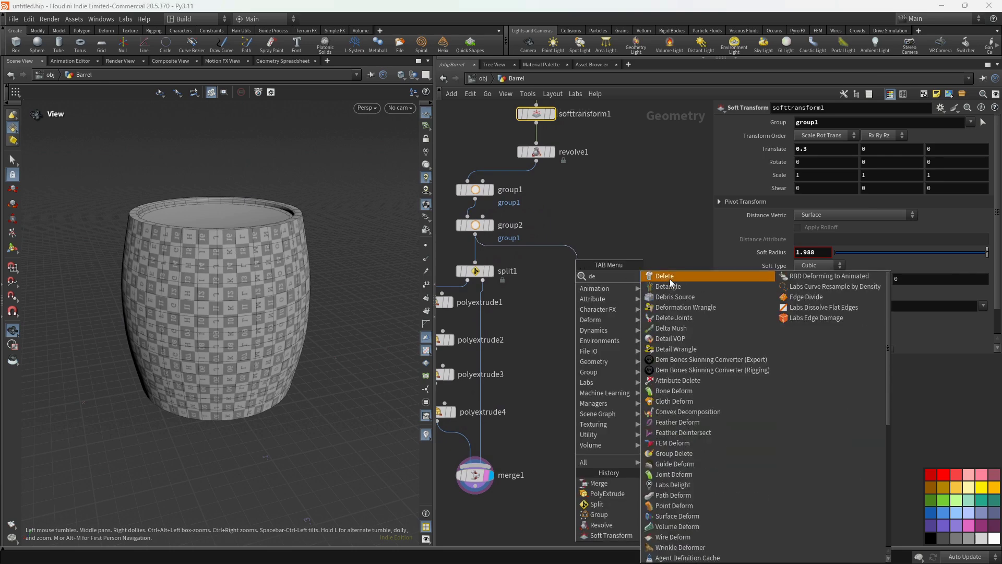
{"action": "key", "text": "Return"}
{"action": "left_click_drag", "start_coordinate": [594, 272], "coordinate": [626, 280]}
{"action": "left_click", "coordinate": [621, 273]}
{"action": "left_click_drag", "start_coordinate": [199, 228], "coordinate": [211, 258]}
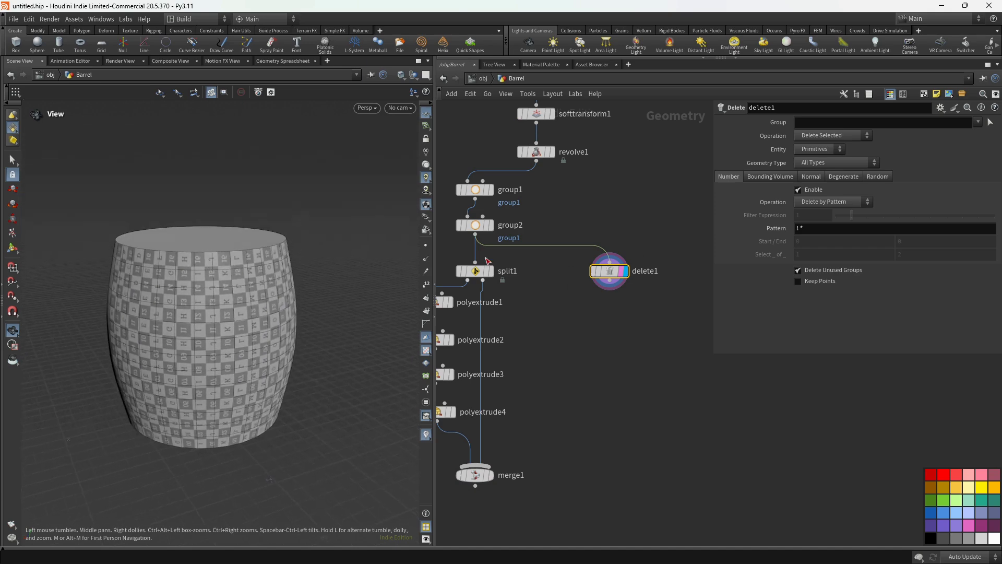
{"action": "left_click", "coordinate": [863, 137]}
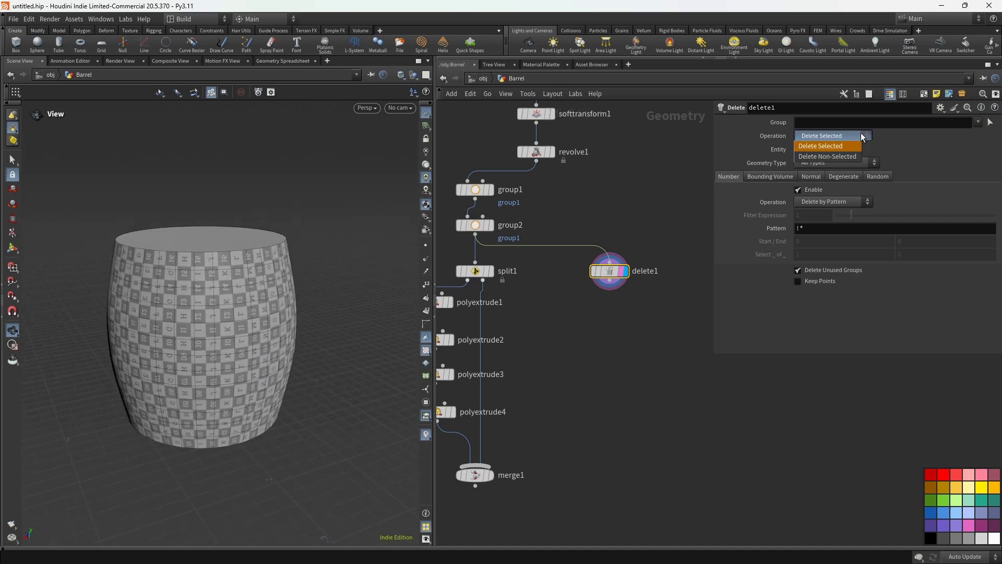
{"action": "left_click", "coordinate": [978, 123]}
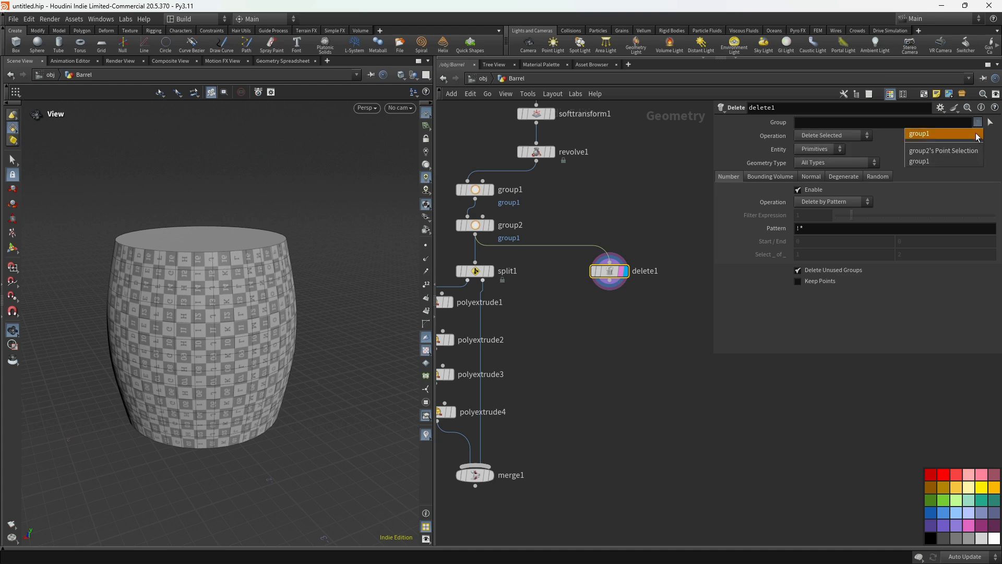
{"action": "left_click", "coordinate": [978, 135]}
{"action": "middle_click_drag", "start_coordinate": [659, 368], "coordinate": [617, 348]}
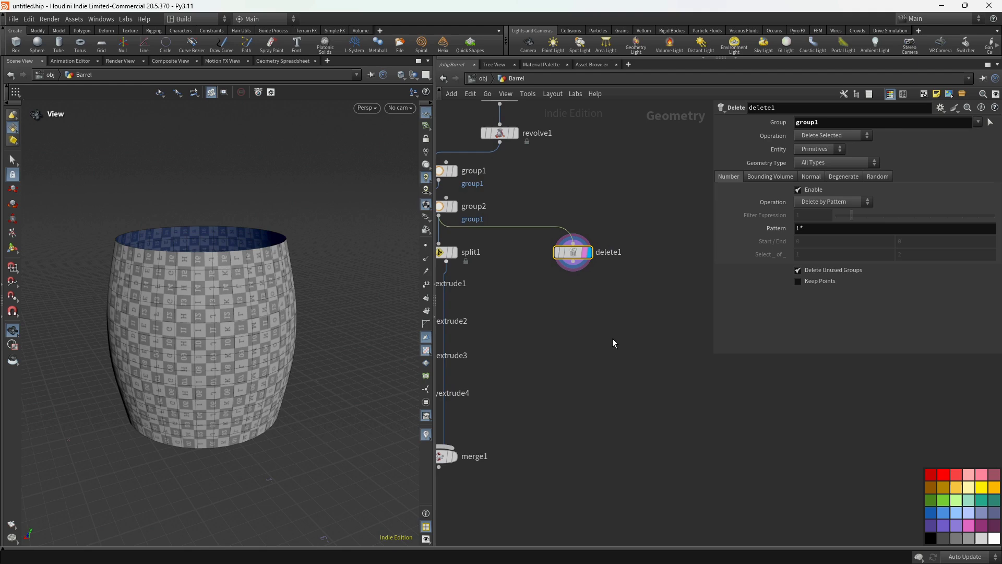
{"action": "left_click", "coordinate": [573, 263]}
{"action": "key", "text": "Tab"}
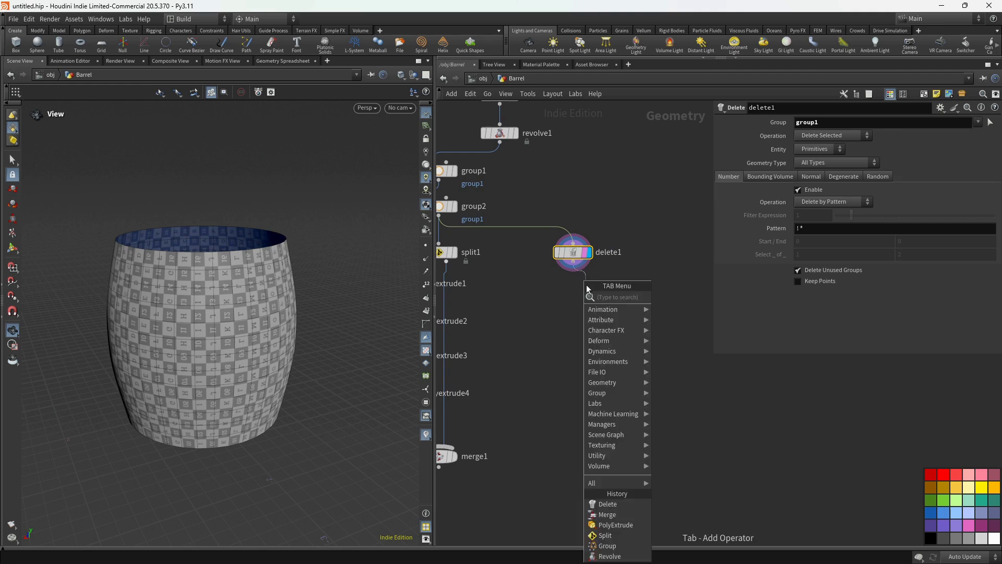
Step: Add convert1 after delete1: NURBS Surface, column connectivity, Preserve Original enabled
{"action": "type", "text": "con"}
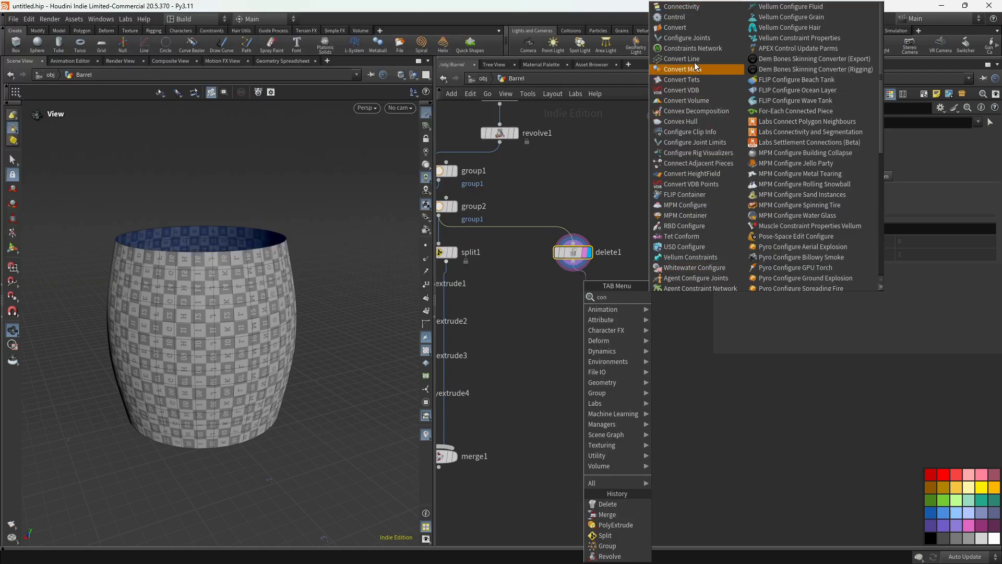
{"action": "left_click", "coordinate": [697, 27]}
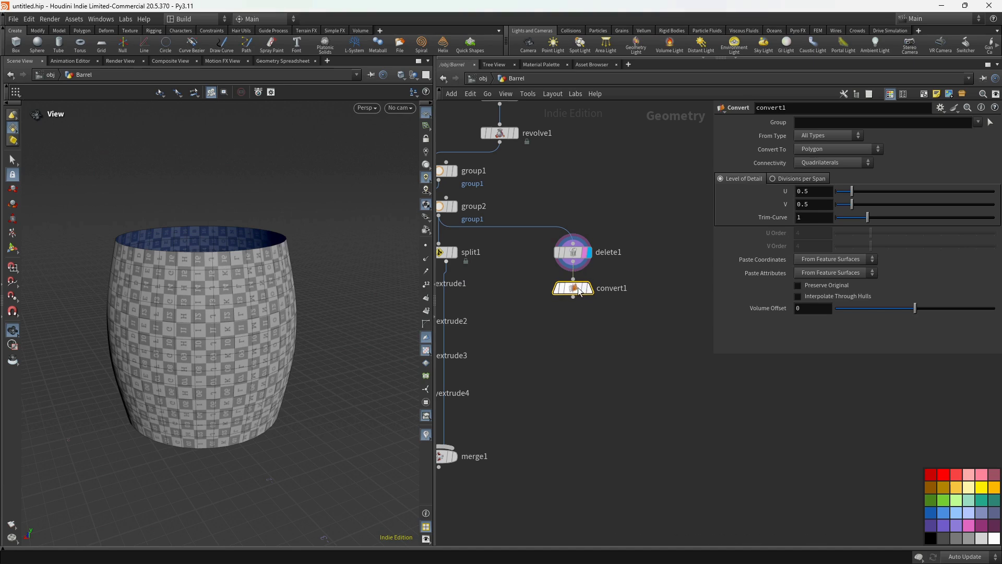
{"action": "left_click", "coordinate": [869, 148]}
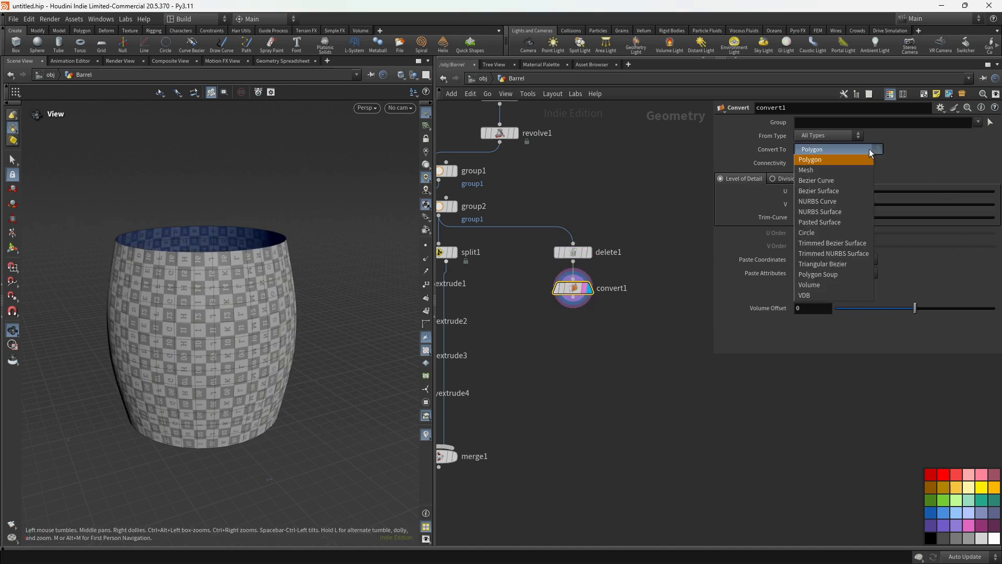
{"action": "left_click", "coordinate": [846, 213]}
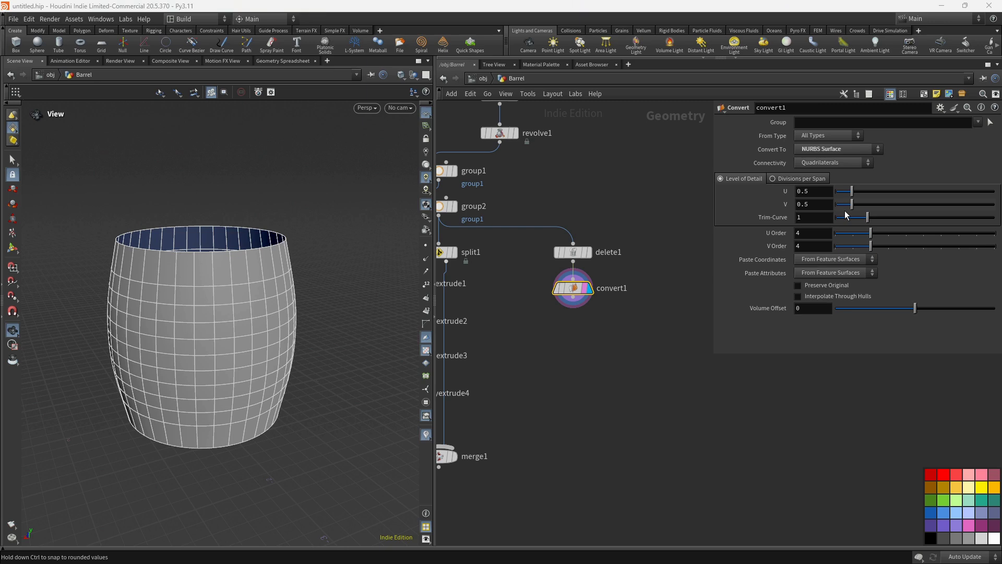
{"action": "left_click", "coordinate": [851, 163]}
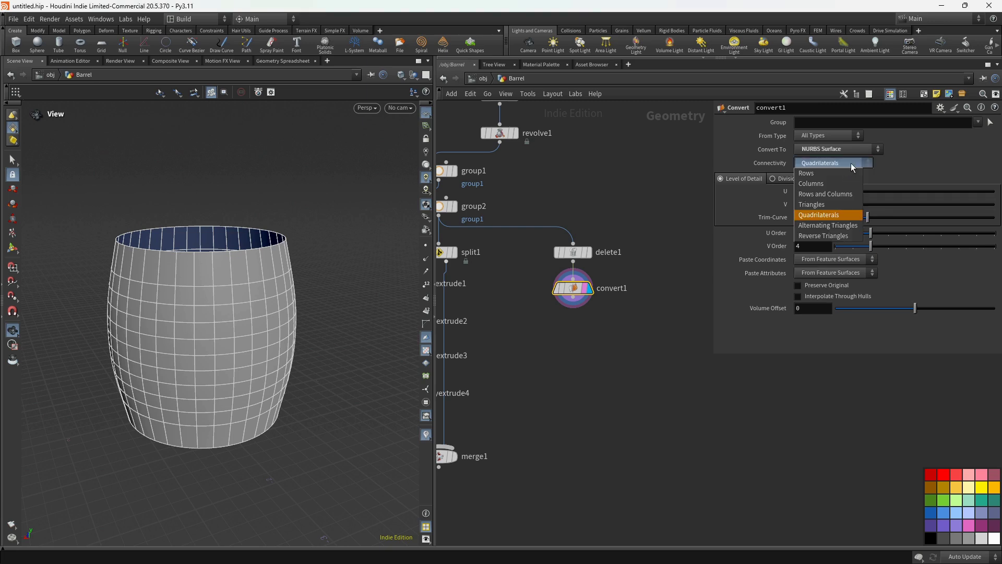
{"action": "left_click", "coordinate": [838, 183]}
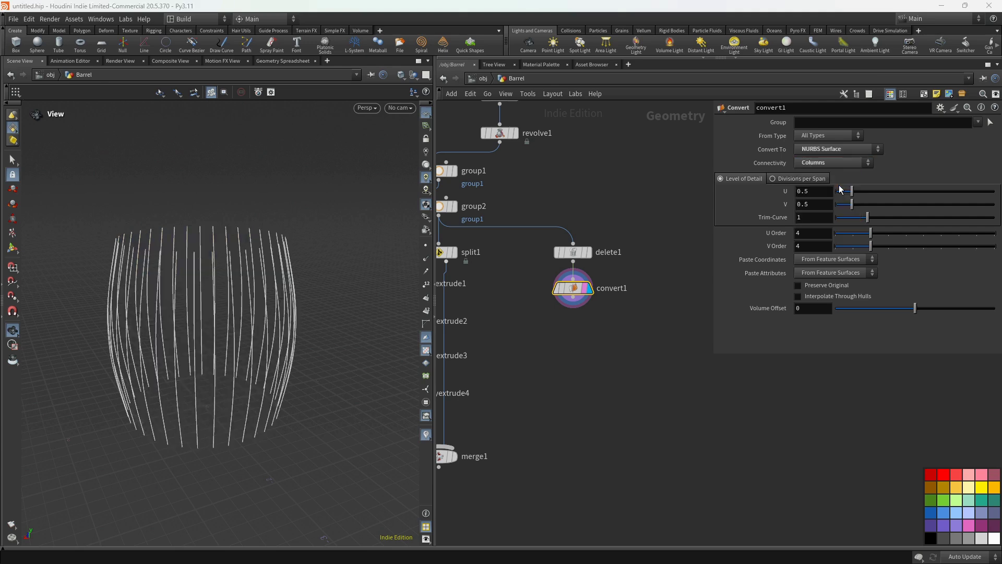
{"action": "left_click_drag", "start_coordinate": [240, 316], "coordinate": [214, 322]}
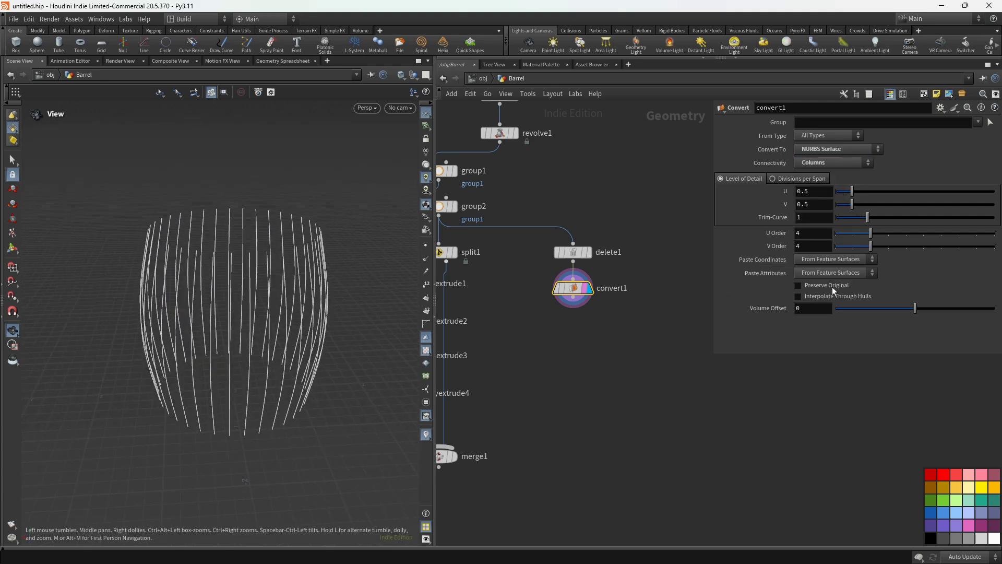
{"action": "mouse_move", "coordinate": [832, 287]}
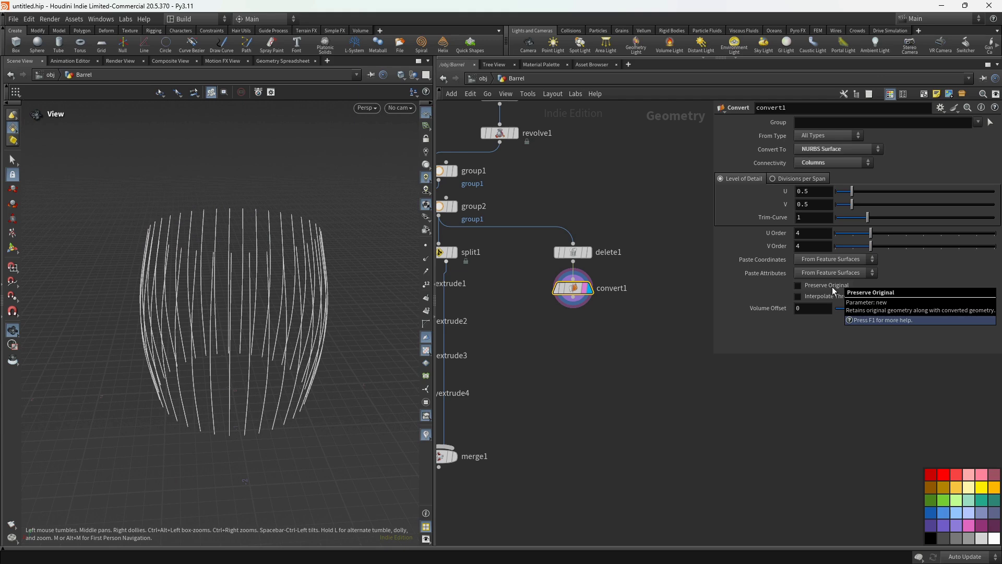
{"action": "left_click", "coordinate": [832, 287]}
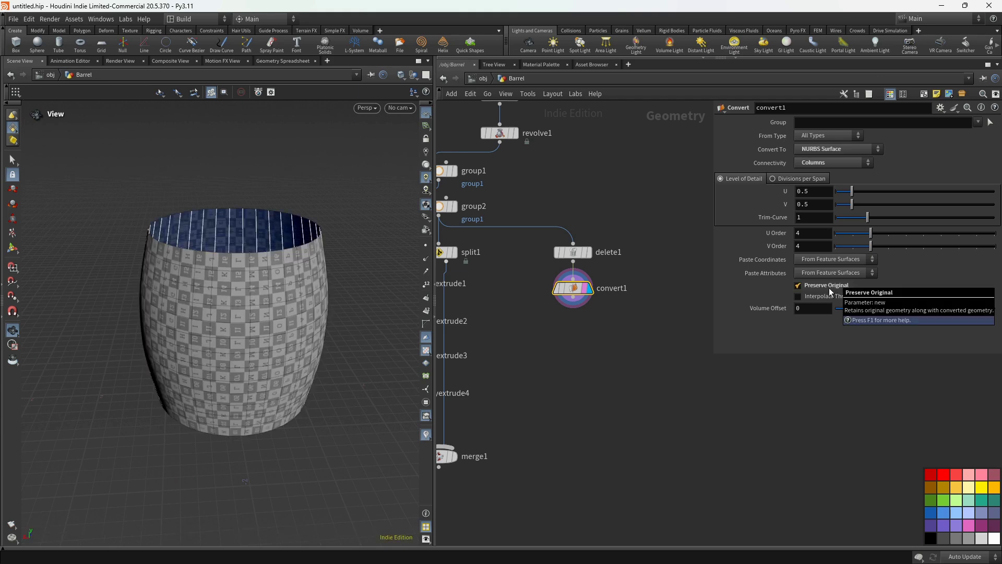
{"action": "middle_click_drag", "start_coordinate": [555, 352], "coordinate": [593, 310]}
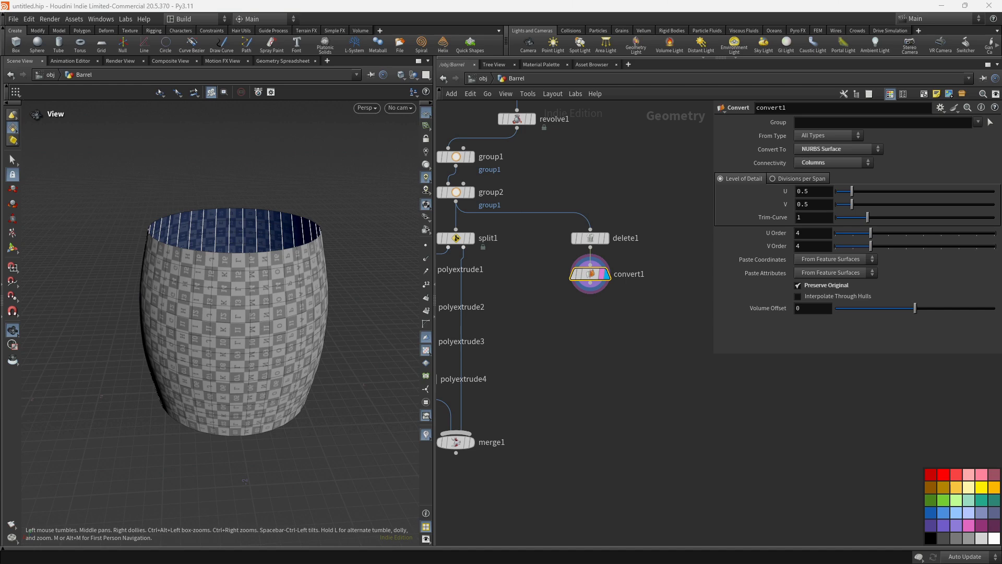
{"action": "left_click_drag", "start_coordinate": [265, 364], "coordinate": [260, 345]}
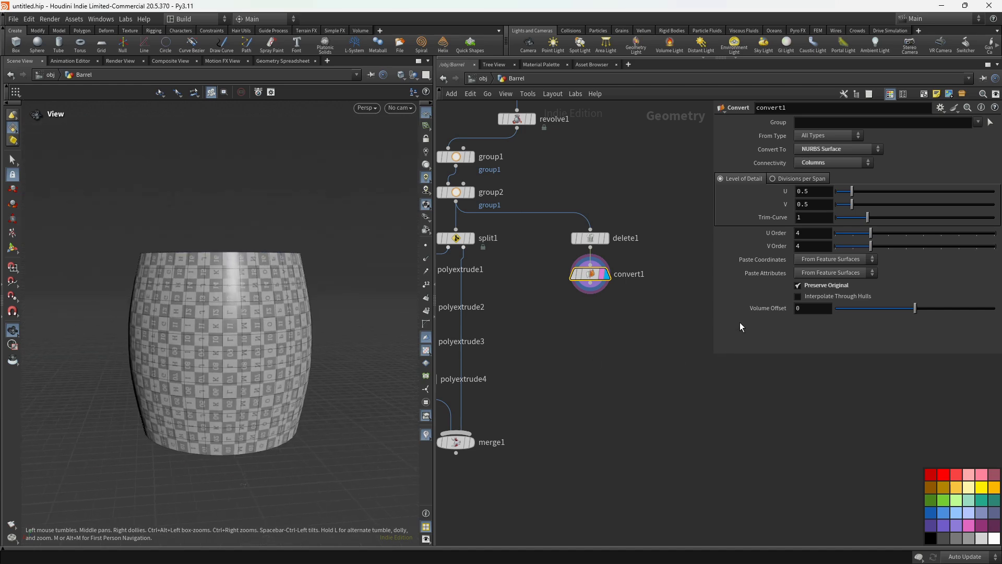
{"action": "key", "text": "Tab"}
Step: Add a Carve node, carve1, after convert1
{"action": "type", "text": "q"}
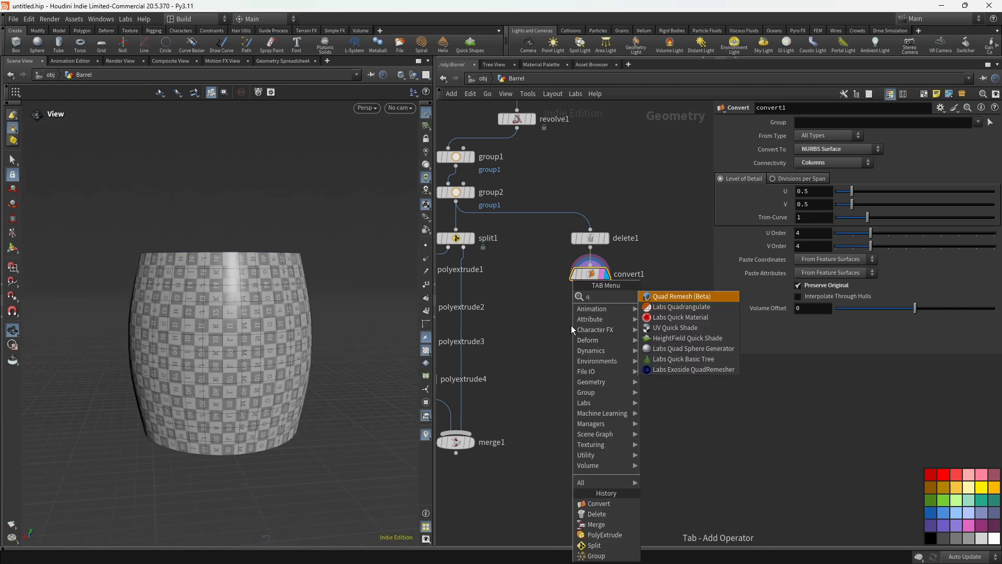
{"action": "key", "text": "Escape"}
{"action": "key", "text": "Tab"}
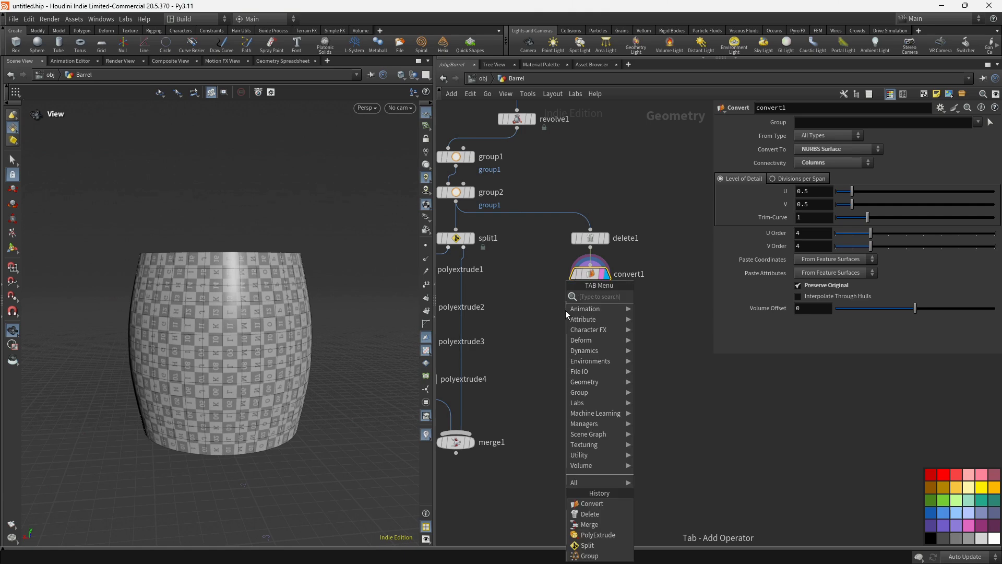
{"action": "type", "text": "ce"}
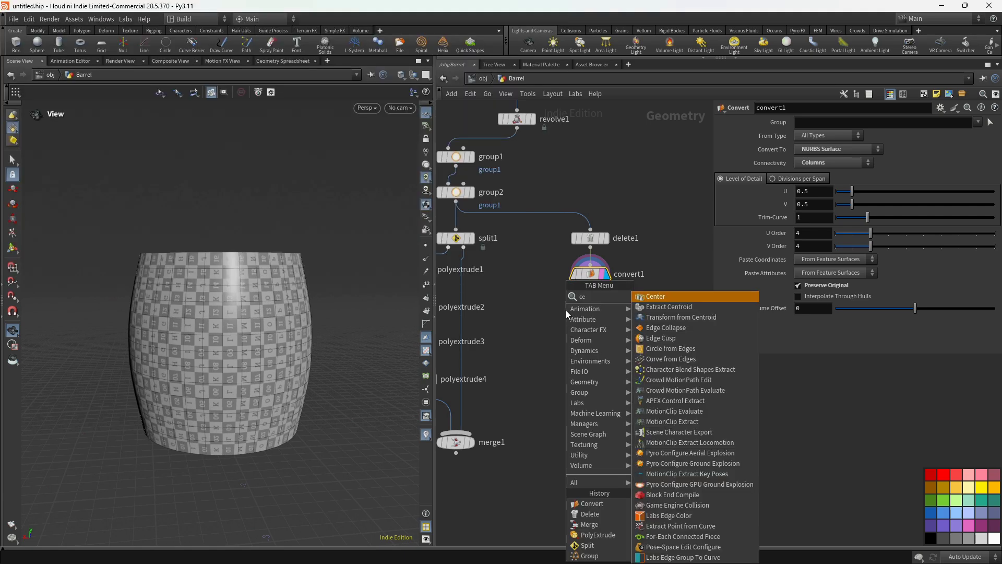
{"action": "key", "text": "BackSpace"}
{"action": "type", "text": "a"}
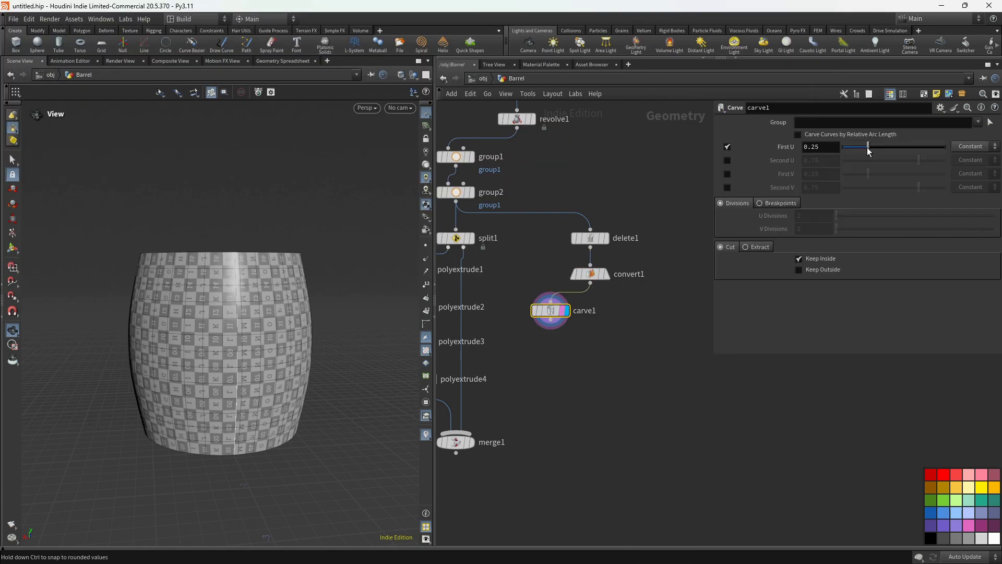
{"action": "left_click_drag", "start_coordinate": [869, 152], "coordinate": [861, 157]}
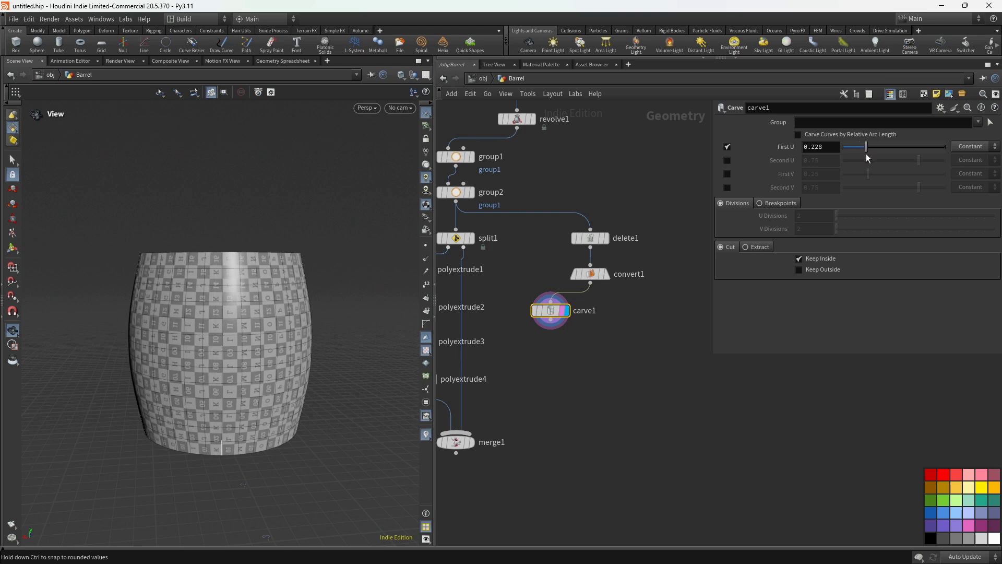
Step: Turn off First U, enable First V 0.004 and Second V 0.039 on carve1
{"action": "left_click", "coordinate": [728, 150]}
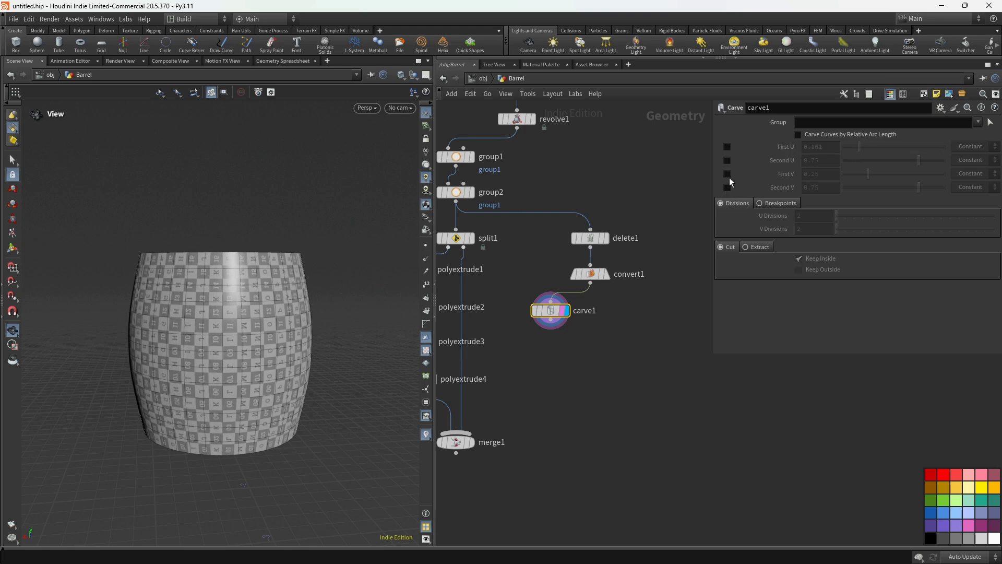
{"action": "left_click", "coordinate": [727, 174]}
{"action": "left_click", "coordinate": [727, 187]}
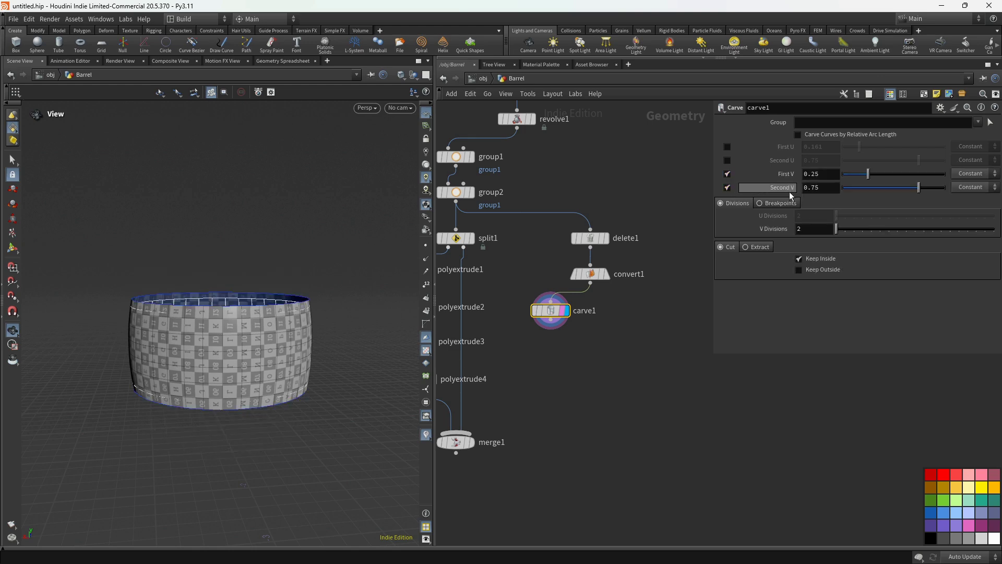
{"action": "double_click", "coordinate": [815, 175]}
{"action": "type", "text": "004"}
{"action": "key", "text": "Return"}
{"action": "left_click_drag", "start_coordinate": [815, 189], "coordinate": [810, 189]}
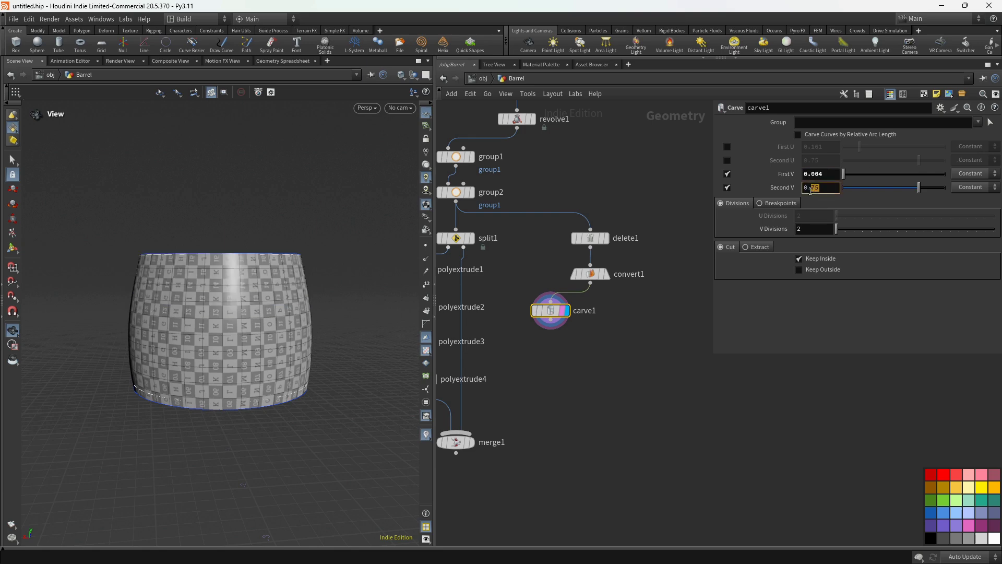
{"action": "type", "text": "0.0"}
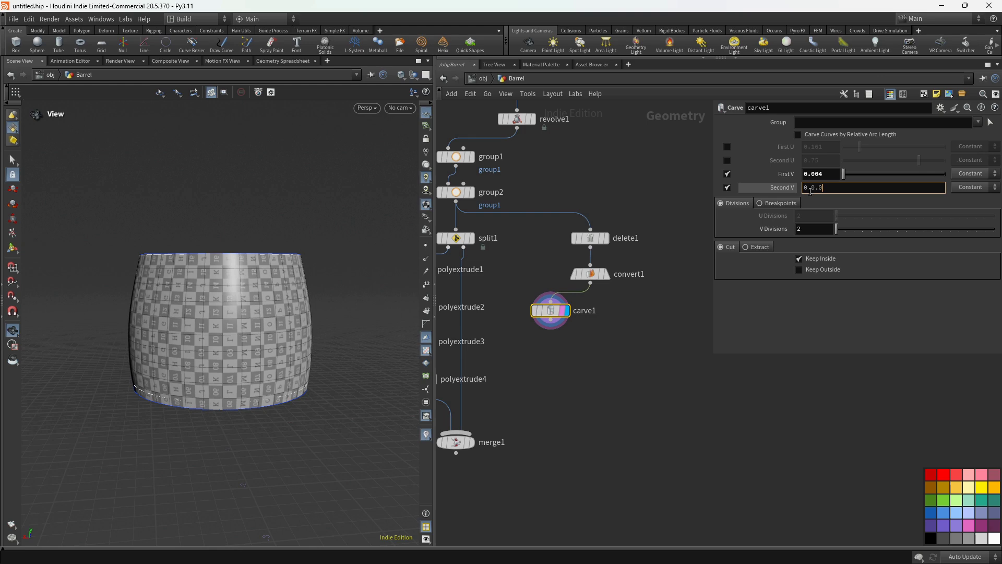
{"action": "type", "text": "39"}
{"action": "key", "text": "Return"}
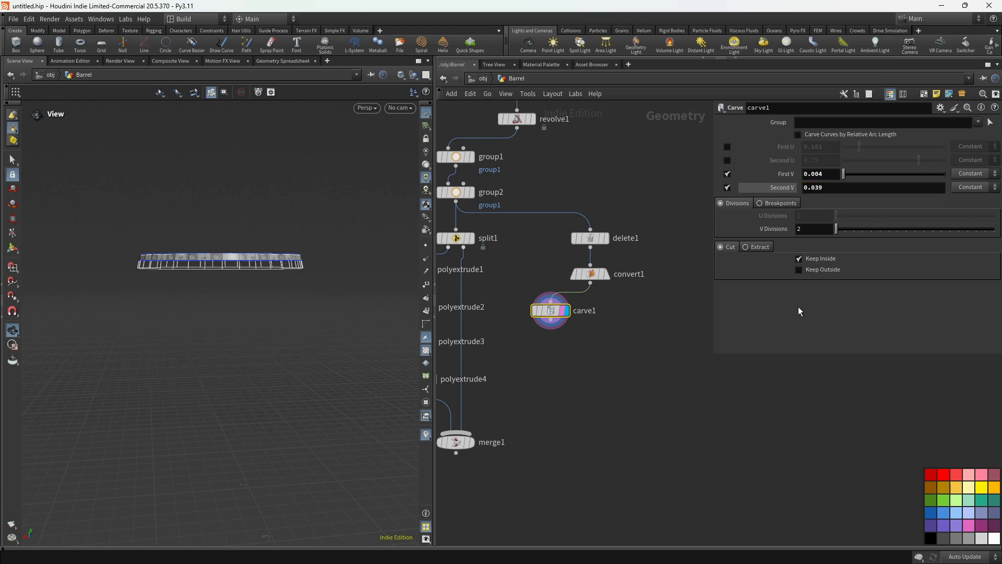
{"action": "left_click_drag", "start_coordinate": [193, 290], "coordinate": [249, 259]}
{"action": "middle_click_drag", "start_coordinate": [601, 365], "coordinate": [600, 328]}
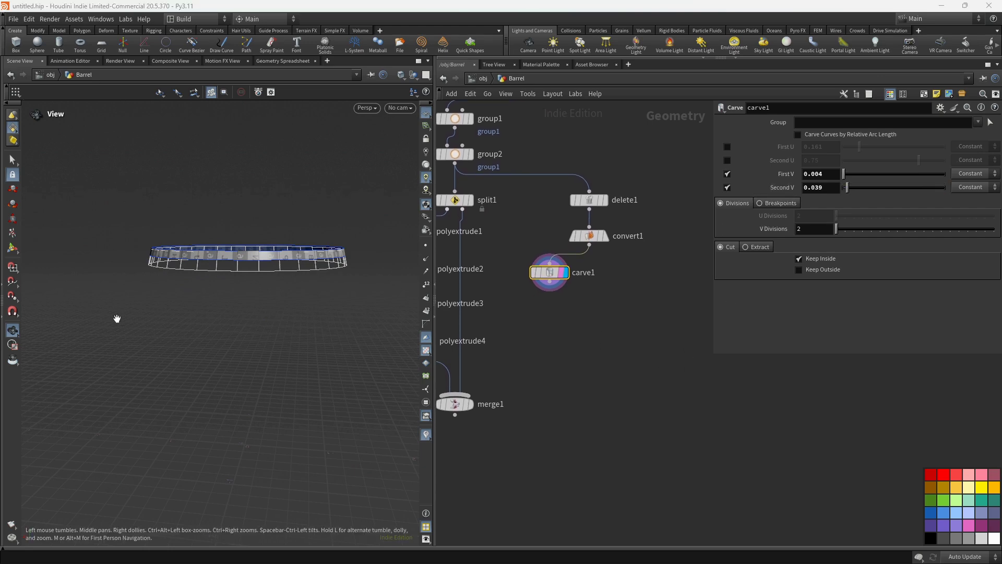
Step: Wire a displayed shrinkwrap1 node under carve1, closing the band into a solid disc
{"action": "left_click", "coordinate": [539, 296]}
{"action": "left_click", "coordinate": [549, 282]}
{"action": "key", "text": "Tab"}
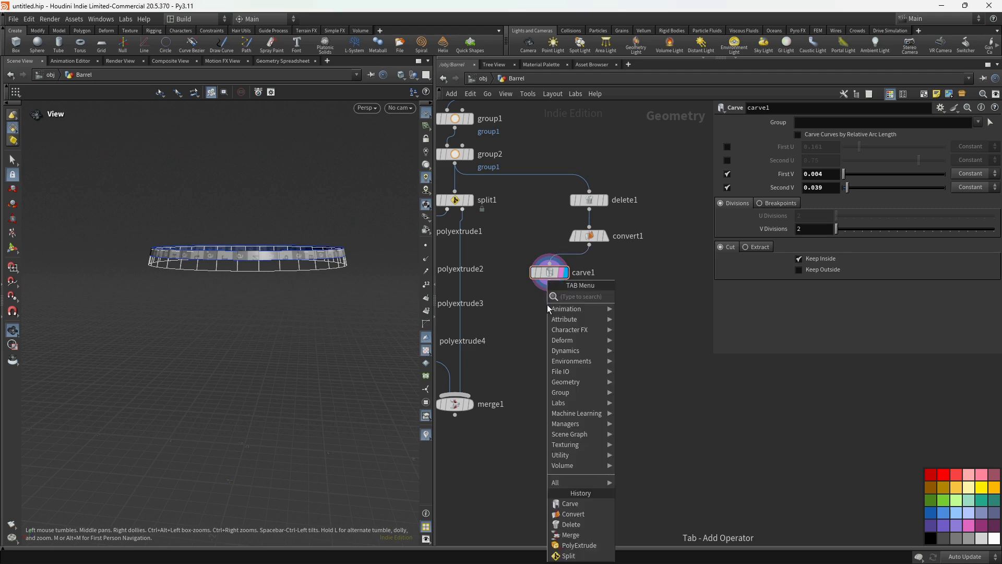
{"action": "type", "text": "sr"}
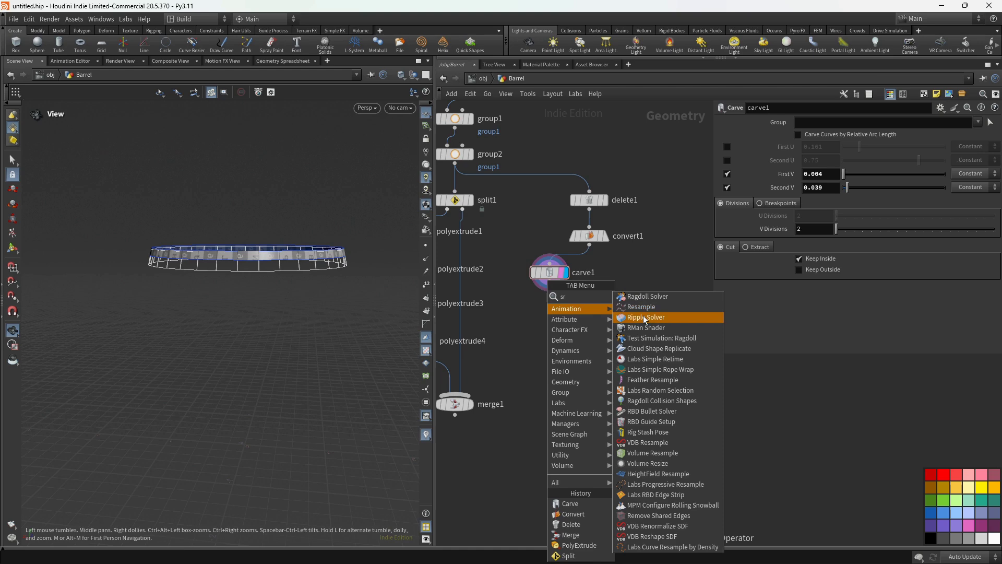
{"action": "key", "text": "BackSpace"}
{"action": "type", "text": "hr"}
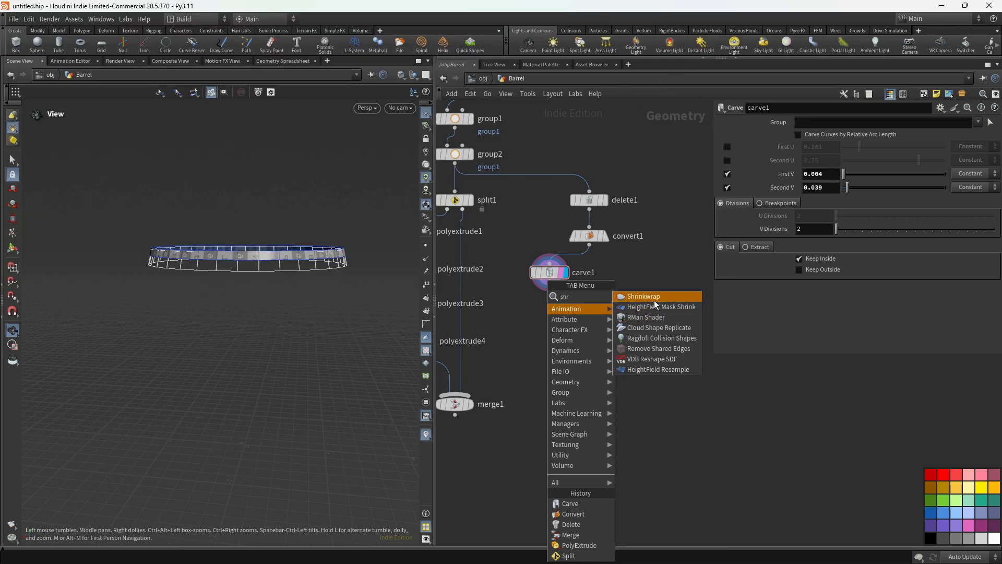
{"action": "left_click", "coordinate": [652, 297]}
{"action": "left_click", "coordinate": [565, 311]}
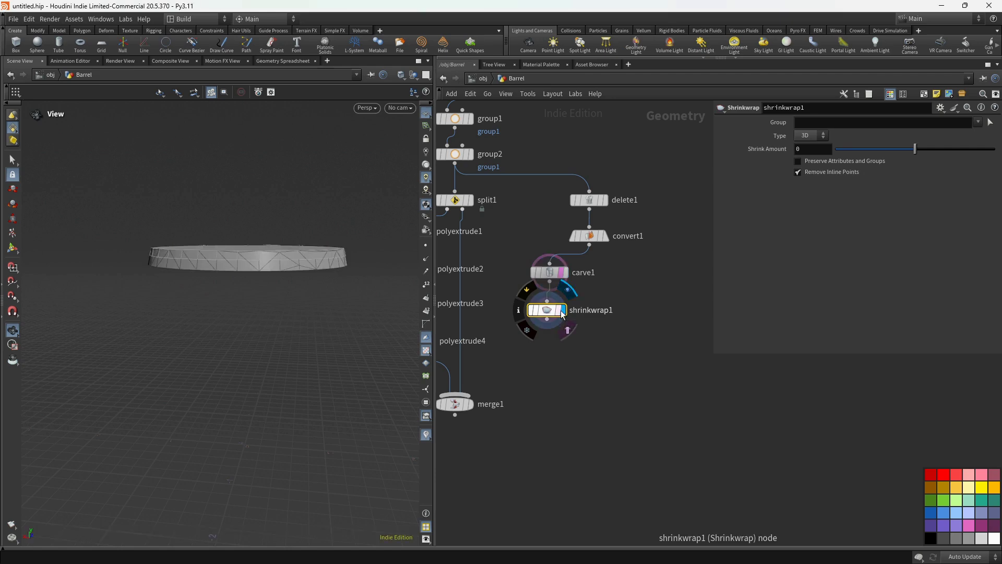
{"action": "left_click_drag", "start_coordinate": [548, 311], "coordinate": [551, 306]}
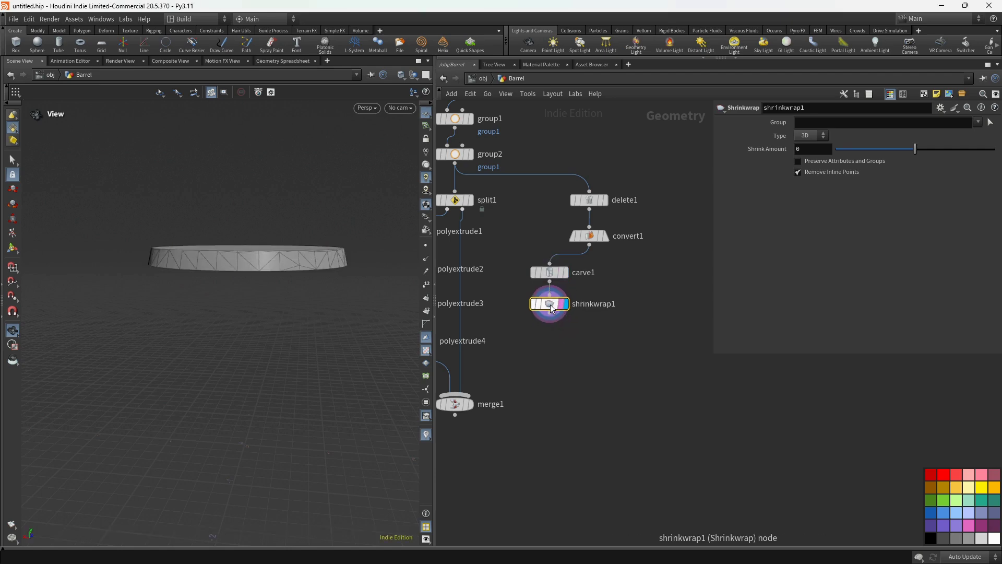
{"action": "middle_click_drag", "start_coordinate": [575, 375], "coordinate": [568, 349]}
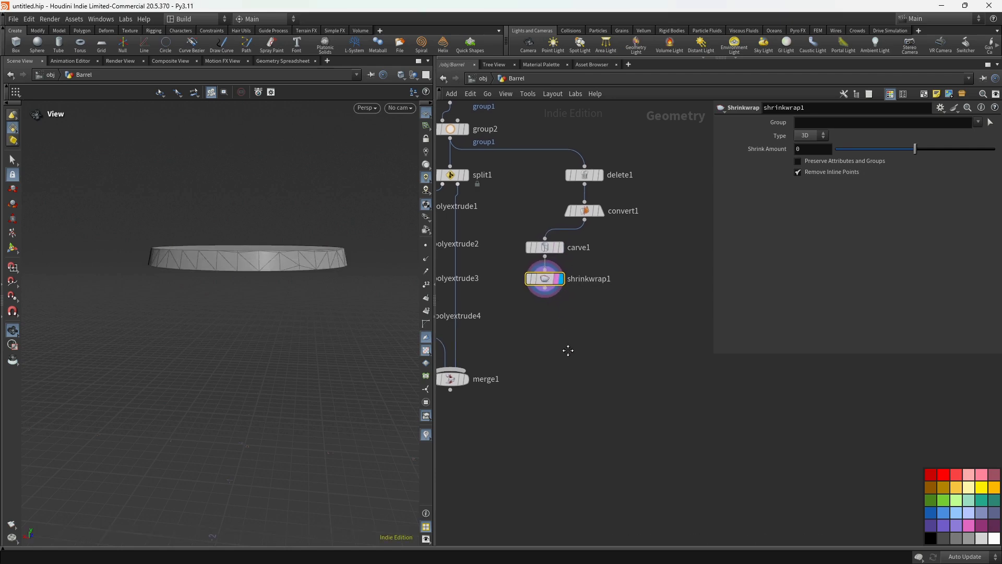
{"action": "left_click_drag", "start_coordinate": [235, 286], "coordinate": [226, 326]}
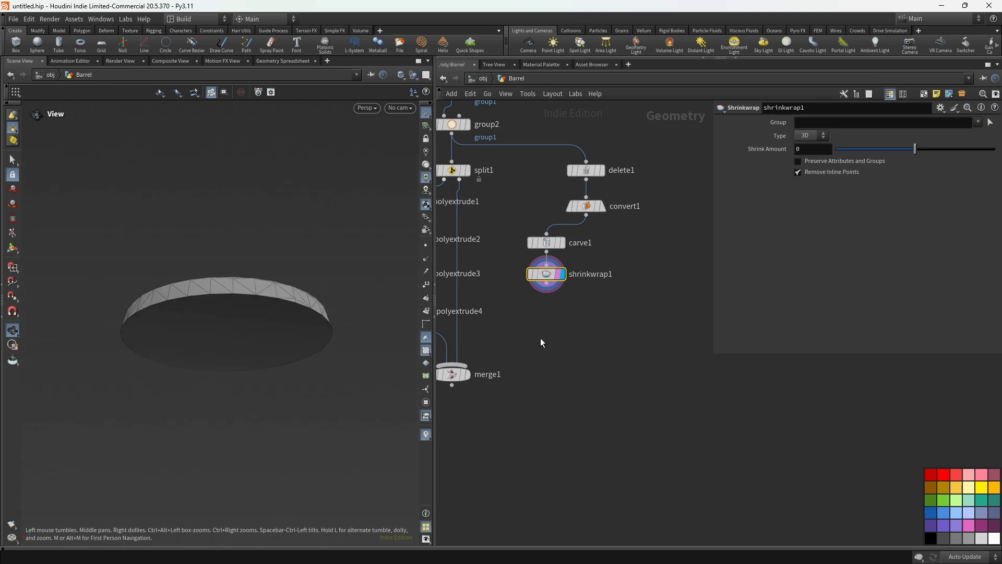
{"action": "left_click_drag", "start_coordinate": [553, 295], "coordinate": [549, 319]}
Step: Add a Delete node under shrinkwrap1 that removes faces by normal: spread angle 10, direction 0 1 0
{"action": "left_click", "coordinate": [547, 317]}
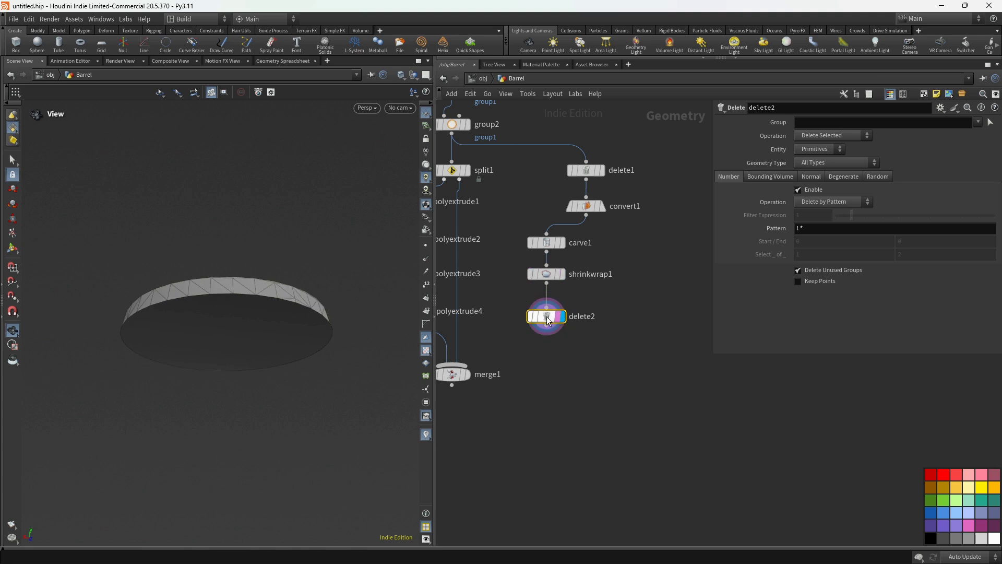
{"action": "left_click", "coordinate": [810, 177]}
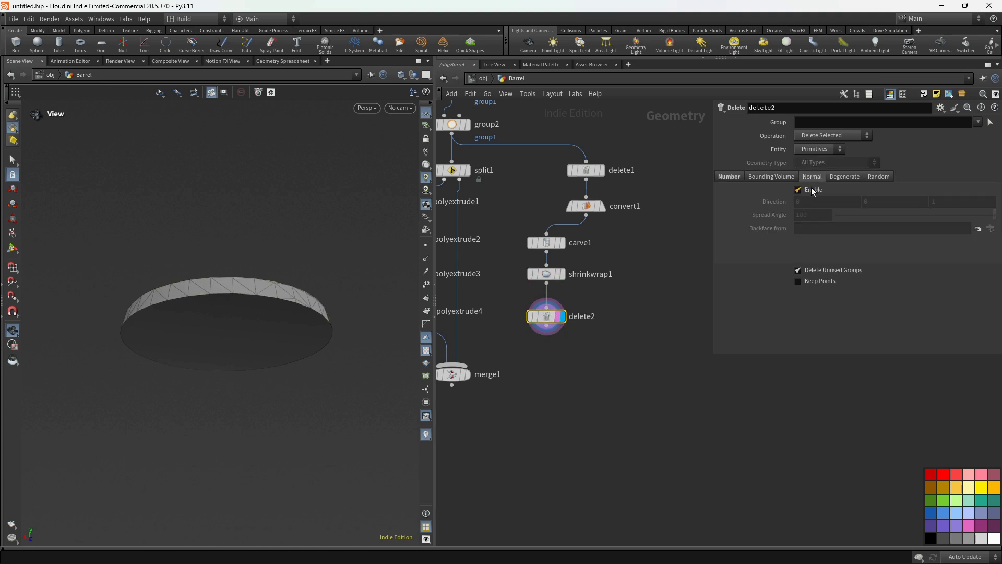
{"action": "left_click", "coordinate": [812, 190]}
{"action": "left_click", "coordinate": [823, 216]}
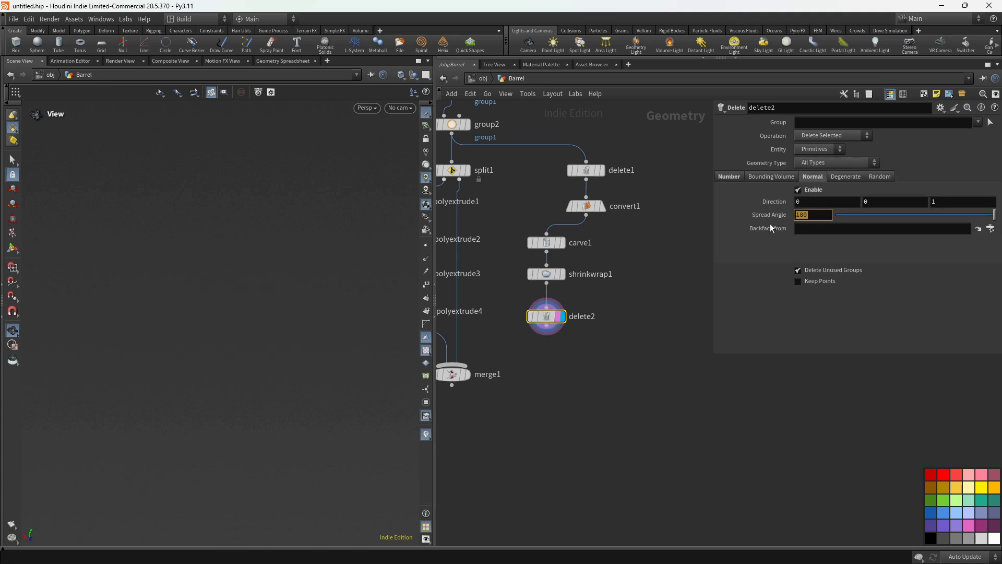
{"action": "type", "text": "10"}
{"action": "key", "text": "Tab"}
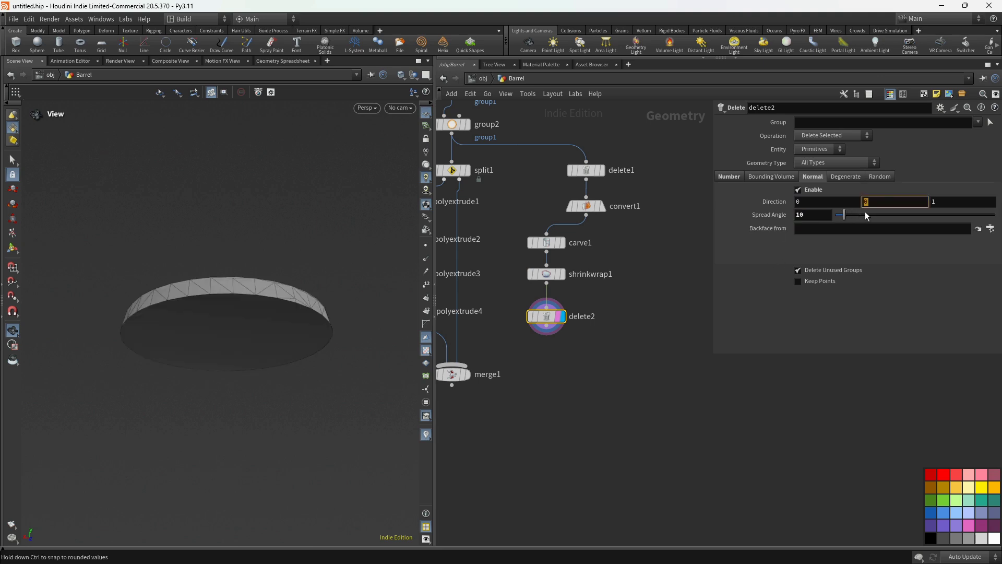
{"action": "type", "text": "1"}
{"action": "key", "text": "Tab"}
{"action": "type", "text": "0"}
{"action": "key", "text": "Return"}
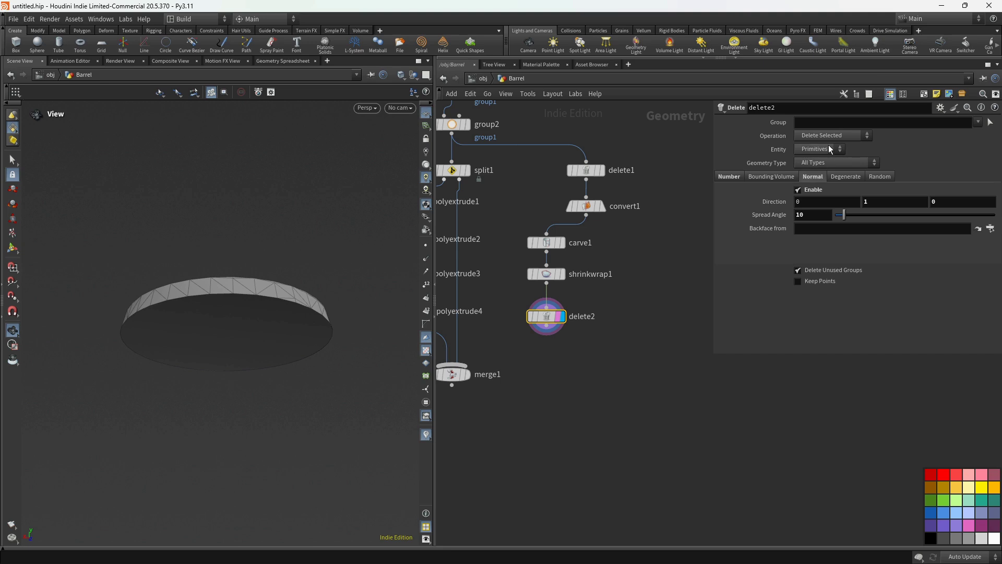
{"action": "mouse_move", "coordinate": [245, 320]}
{"action": "left_mouse_down"}
{"action": "mouse_move", "coordinate": [244, 306]}
{"action": "mouse_move", "coordinate": [251, 331]}
{"action": "mouse_move", "coordinate": [242, 315]}
{"action": "mouse_move", "coordinate": [245, 324]}
{"action": "left_mouse_up"}
Step: Duplicate delete2 by copy-pasting it to create delete3 directly below
{"action": "mouse_move", "coordinate": [556, 321]}
{"action": "left_click_drag", "start_coordinate": [556, 321], "coordinate": [556, 315]}
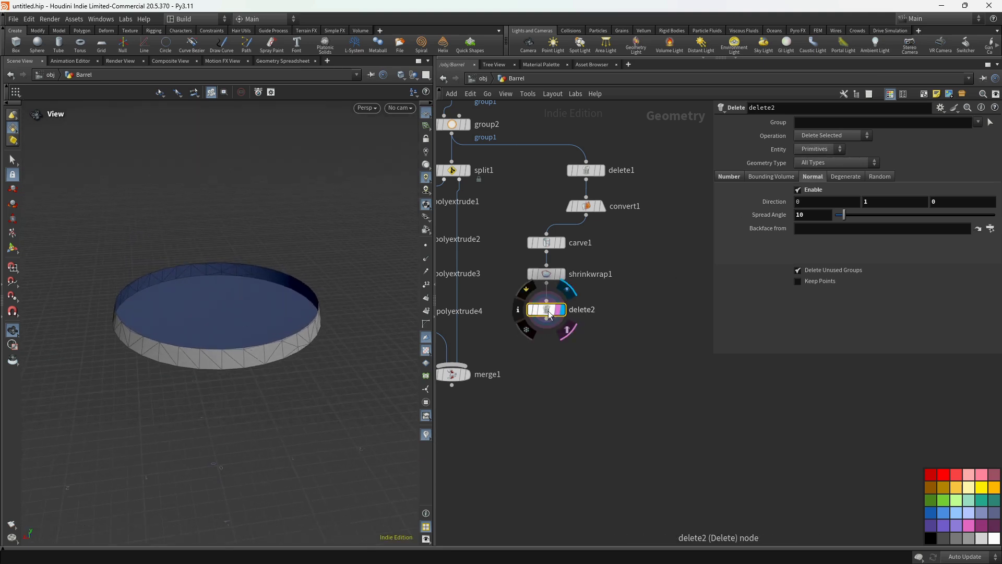
{"action": "key", "text": "ctrl+c"}
{"action": "key", "text": "ctrl+v"}
{"action": "left_click_drag", "start_coordinate": [547, 320], "coordinate": [548, 345]}
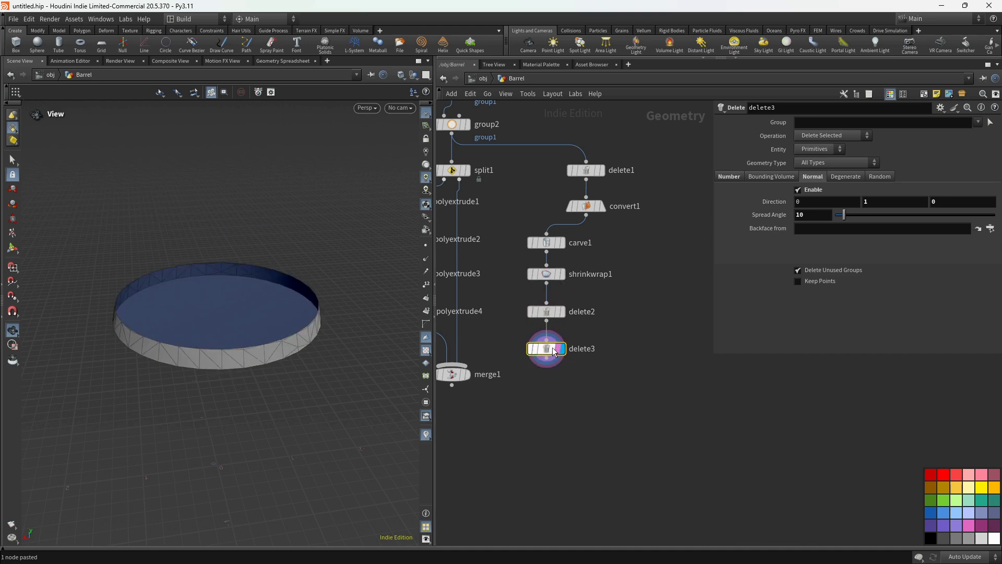
Step: Set delete3's Direction Y to -1 so it removes the downward-facing disc face
{"action": "left_click", "coordinate": [864, 206]}
{"action": "type", "text": "-"}
{"action": "key", "text": "Return"}
{"action": "middle_click_drag", "start_coordinate": [544, 379], "coordinate": [552, 314]}
{"action": "left_click", "coordinate": [554, 295]}
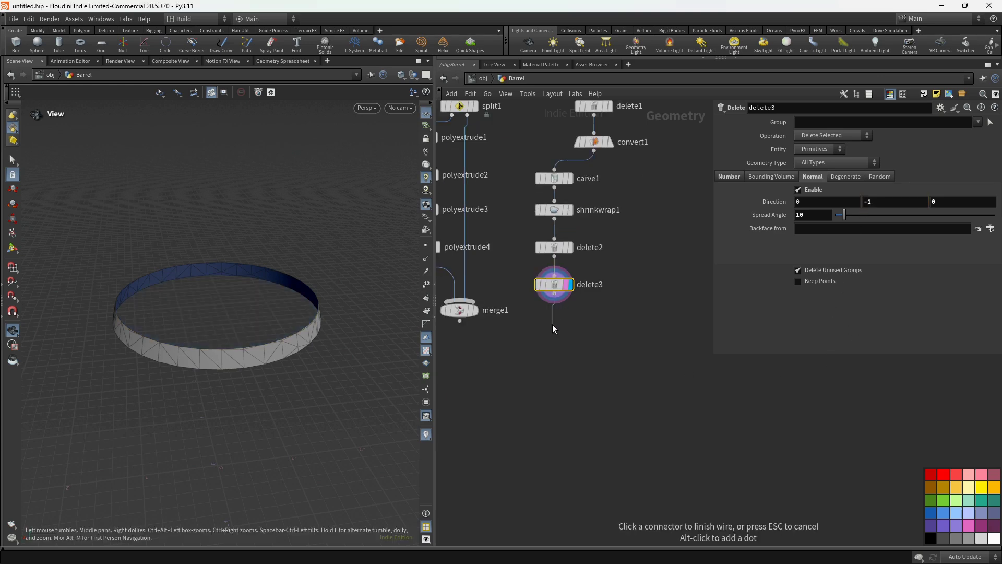
{"action": "key", "text": "Tab"}
Step: Add polyextrude5 after delete3, display it, and extrude the ring band by a distance of 0.035
{"action": "type", "text": "pol"}
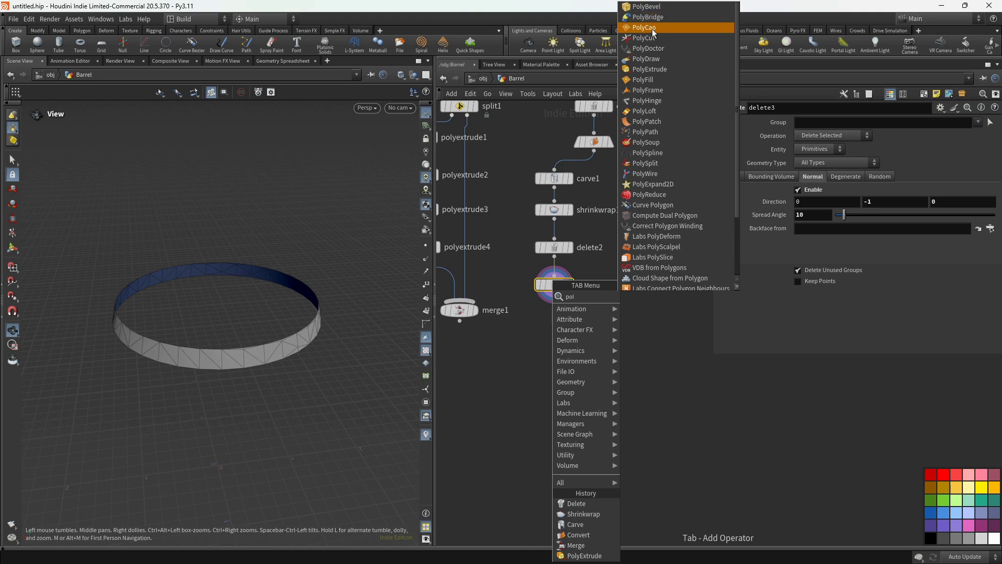
{"action": "left_click", "coordinate": [650, 69]}
{"action": "left_click", "coordinate": [570, 324]}
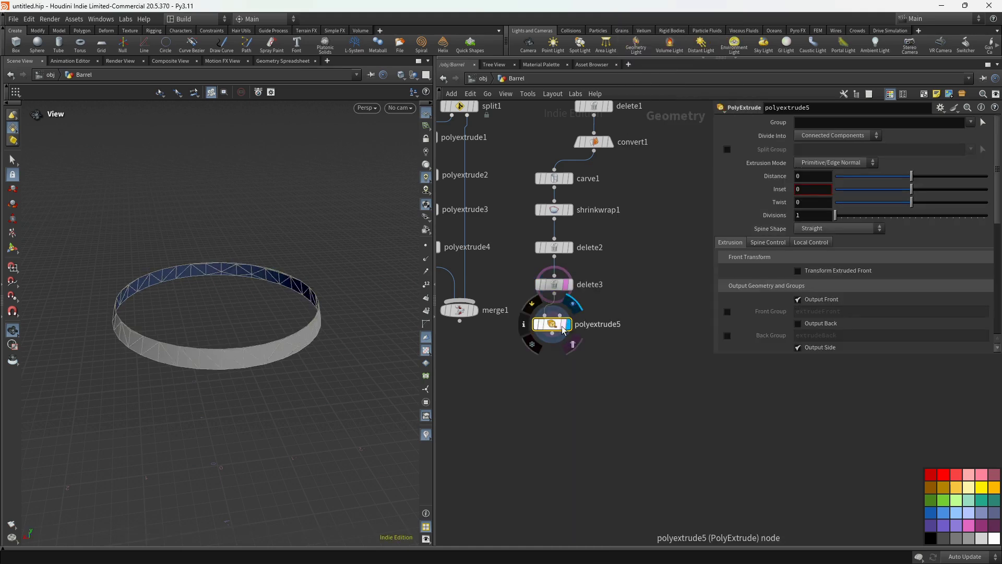
{"action": "left_click", "coordinate": [817, 177]}
{"action": "type", "text": "."}
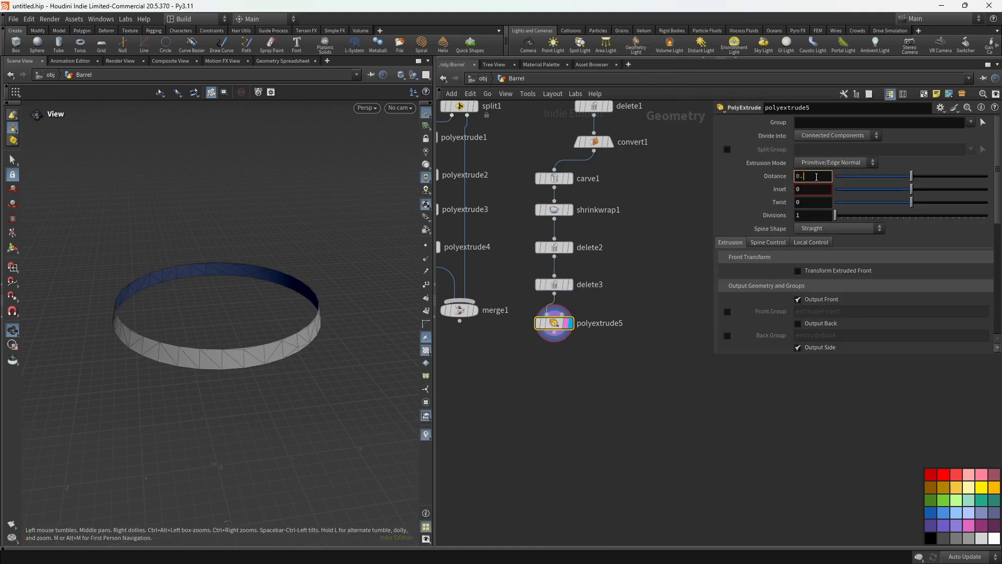
{"action": "type", "text": "035"}
{"action": "left_click_drag", "start_coordinate": [339, 330], "coordinate": [318, 327]}
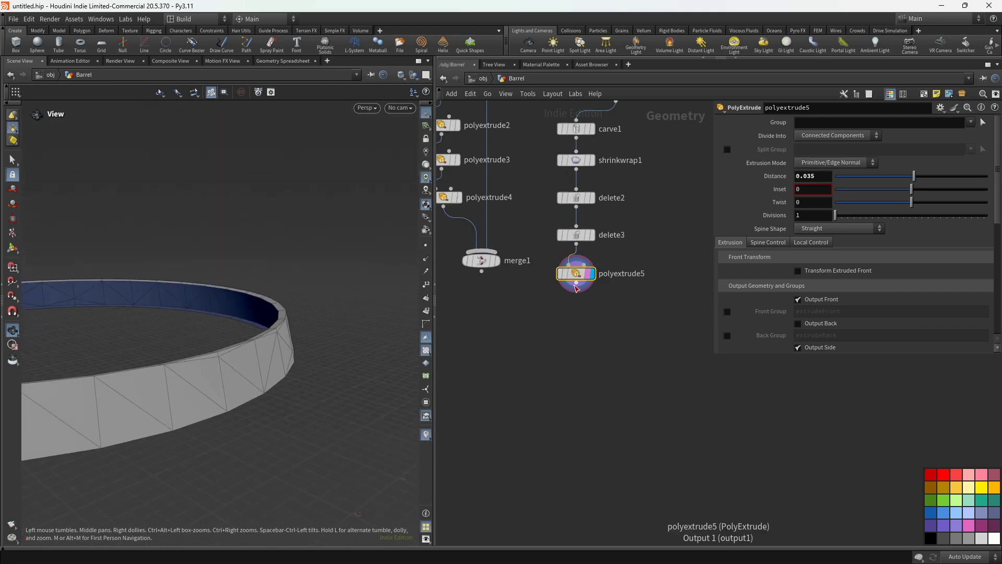
{"action": "key", "text": "Tab"}
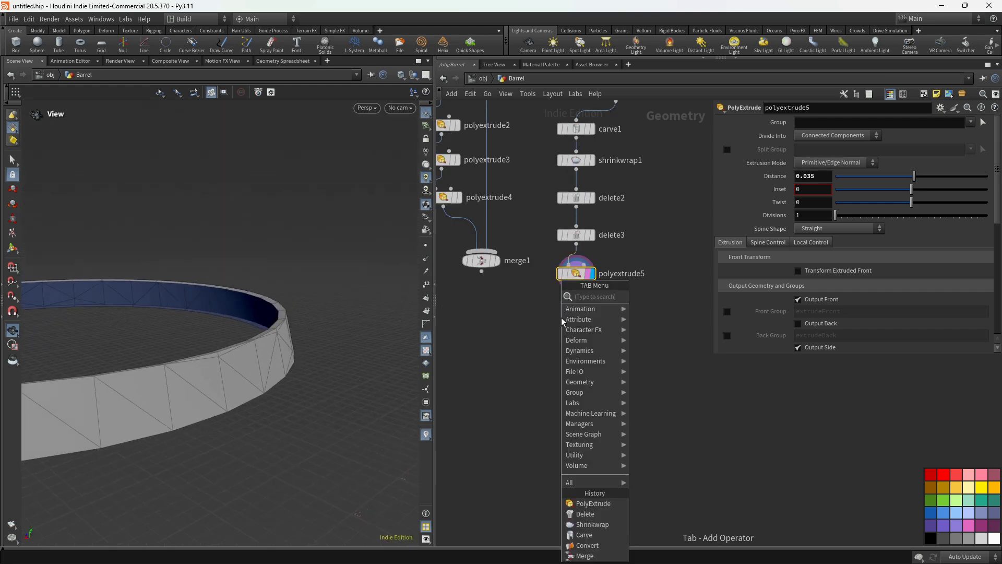
Step: Add a PolyBevel node, polybevel1, under polyextrude5 and set it as the displayed node
{"action": "type", "text": "pol"}
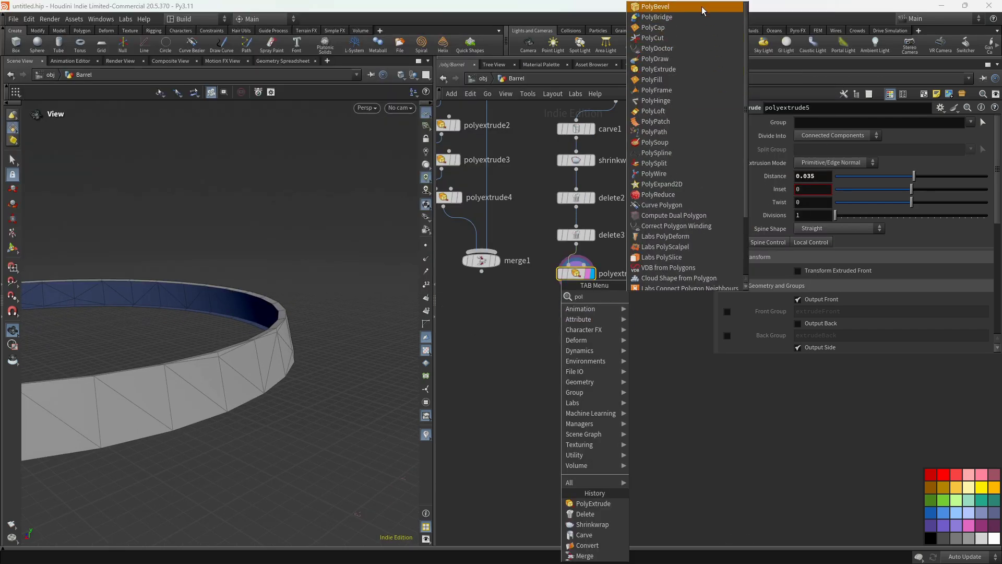
{"action": "left_click", "coordinate": [656, 7]}
{"action": "left_click", "coordinate": [561, 318]}
{"action": "left_click", "coordinate": [573, 321]}
{"action": "left_click_drag", "start_coordinate": [564, 320], "coordinate": [581, 314]}
Step: Make the bevel ignore flat edges with a Maximum Normal Angle of 71
{"action": "left_click", "coordinate": [740, 150]}
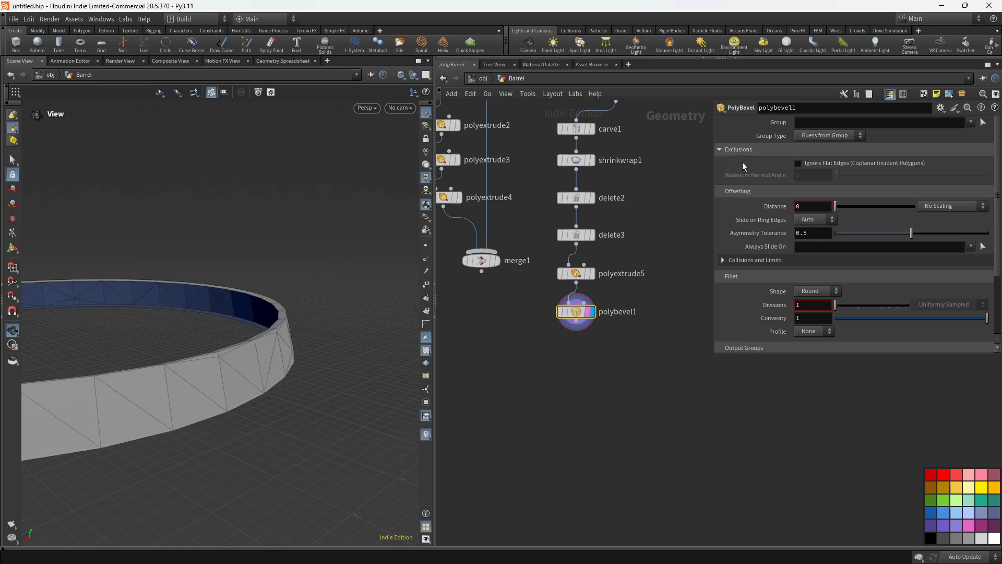
{"action": "left_click", "coordinate": [823, 165]}
{"action": "left_click", "coordinate": [816, 174]}
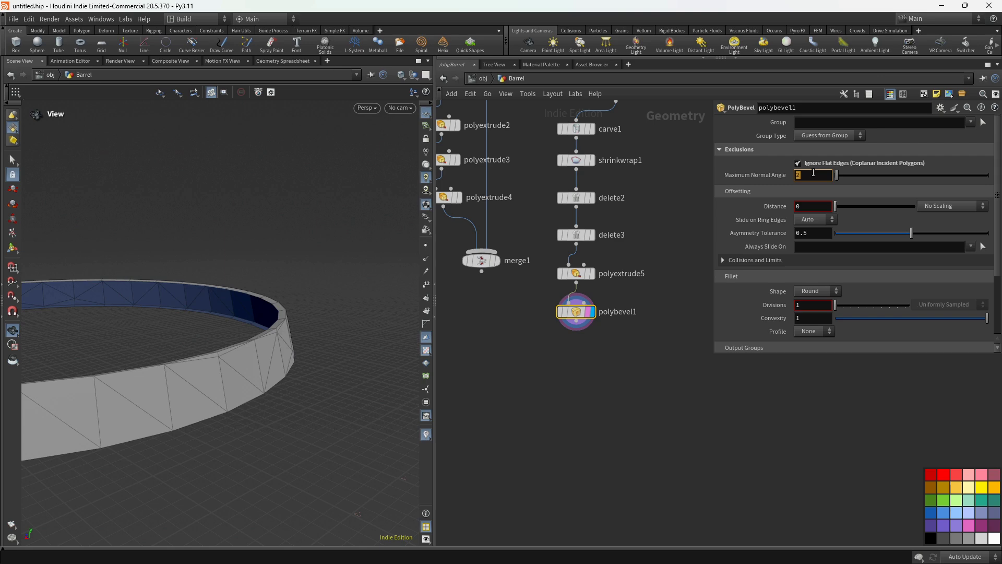
{"action": "type", "text": "71"}
{"action": "key", "text": "Return"}
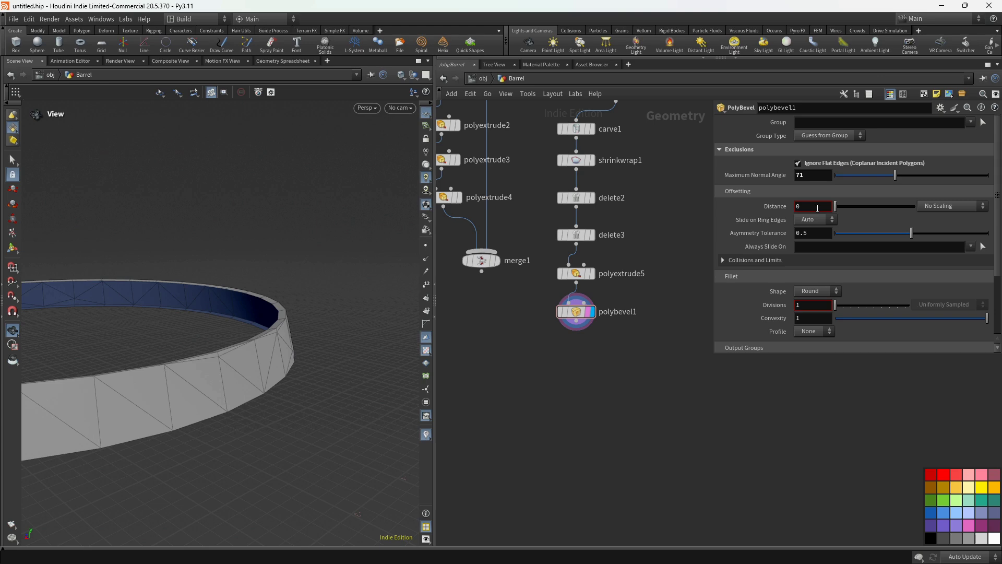
Step: Adjust the bevel distance to 0.012
{"action": "mouse_move", "coordinate": [836, 206]}
{"action": "left_mouse_down"}
{"action": "mouse_move", "coordinate": [847, 209]}
{"action": "mouse_move", "coordinate": [836, 209]}
{"action": "left_mouse_up"}
{"action": "middle_click_drag", "start_coordinate": [826, 207], "coordinate": [809, 254]}
{"action": "scroll", "coordinate": [283, 351], "scroll_direction": "up", "scroll_amount": 3}
{"action": "left_click_drag", "start_coordinate": [283, 351], "coordinate": [197, 324]}
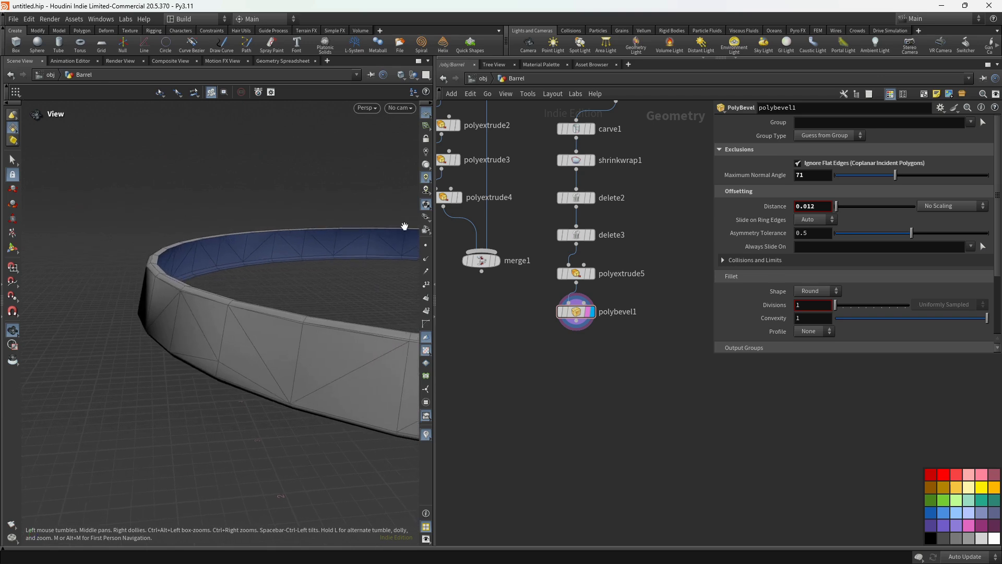
{"action": "scroll", "coordinate": [906, 236], "scroll_direction": "down", "scroll_amount": 2}
Step: Set the bevel's fillet divisions to 3 for rounded edges
{"action": "left_click", "coordinate": [820, 287]}
{"action": "left_click", "coordinate": [819, 278]}
{"action": "type", "text": "3"}
{"action": "key", "text": "Return"}
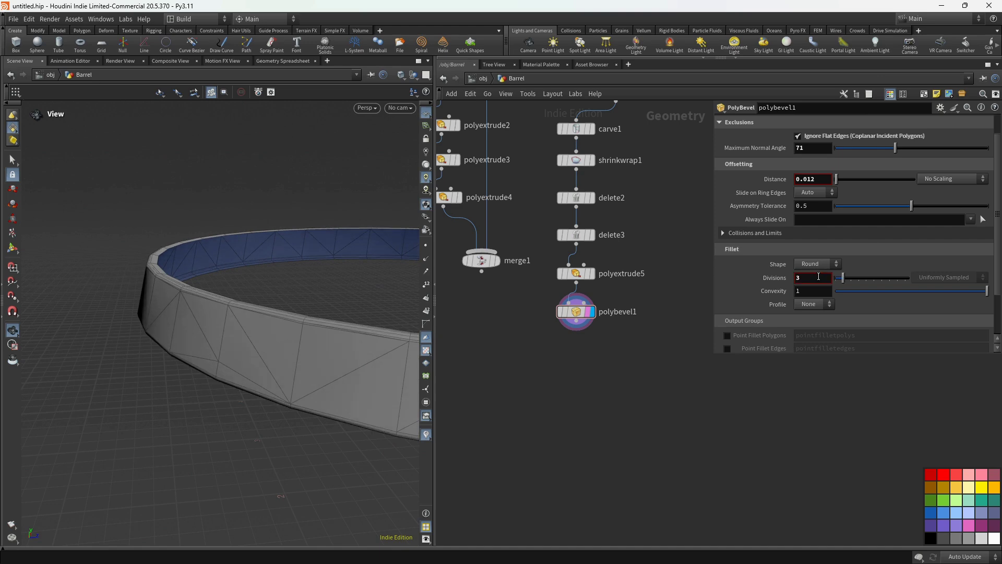
{"action": "left_click_drag", "start_coordinate": [284, 385], "coordinate": [365, 387]}
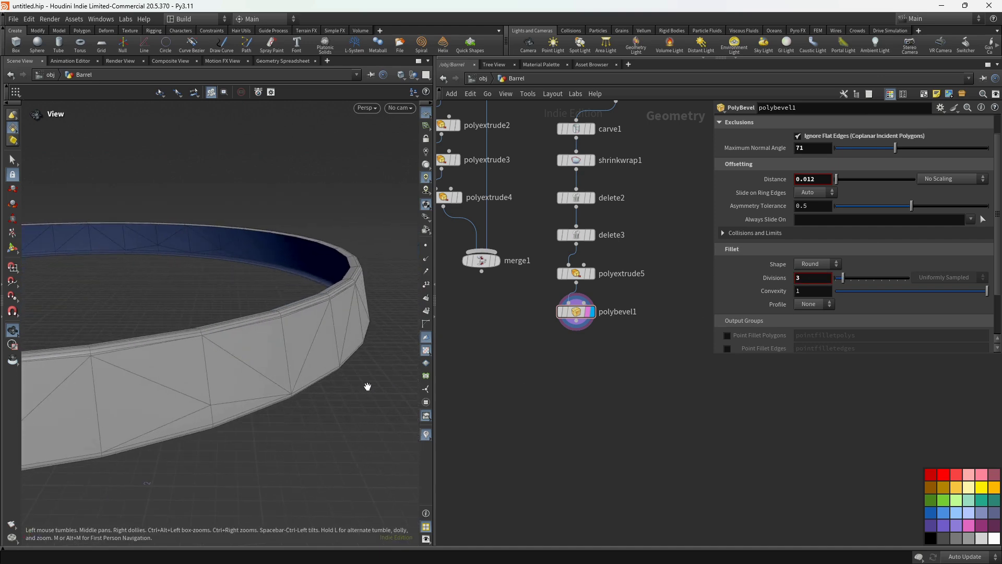
{"action": "scroll", "coordinate": [298, 313], "scroll_direction": "down", "scroll_amount": 10}
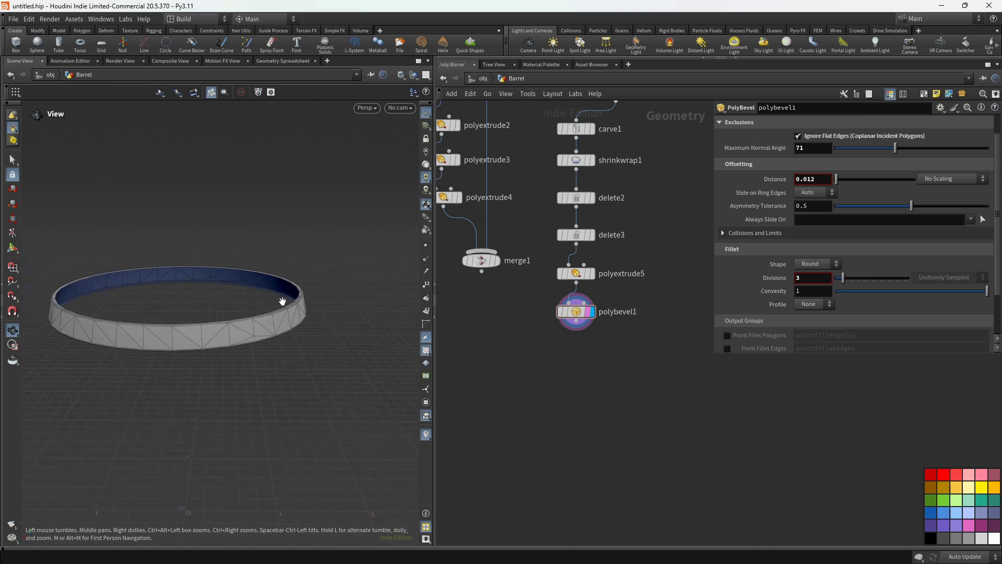
{"action": "left_click_drag", "start_coordinate": [271, 301], "coordinate": [282, 292]}
{"action": "key", "text": "Tab"}
Step: Add a Mirror node, mirror1, below polybevel1
{"action": "type", "text": "mir"}
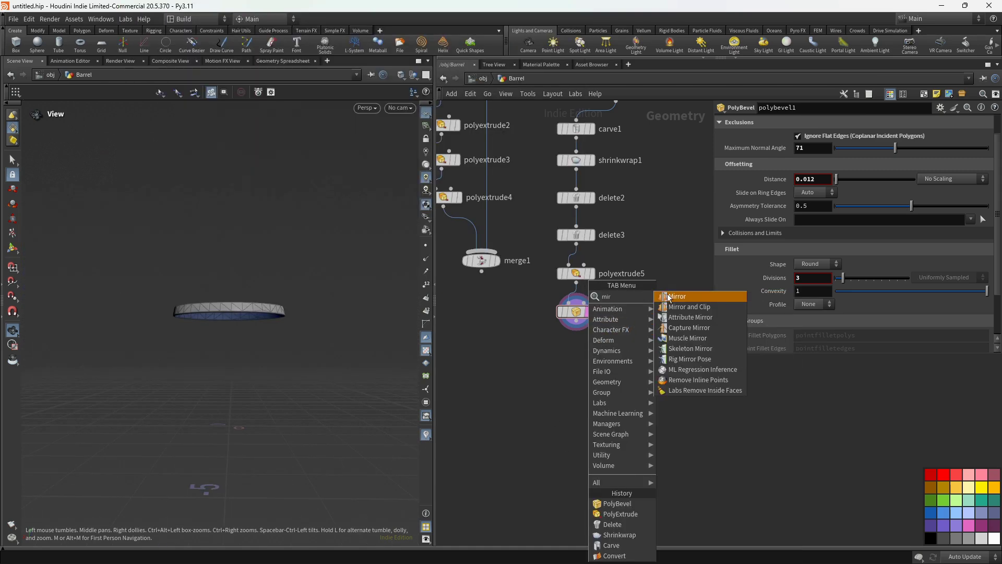
{"action": "left_click", "coordinate": [673, 296]}
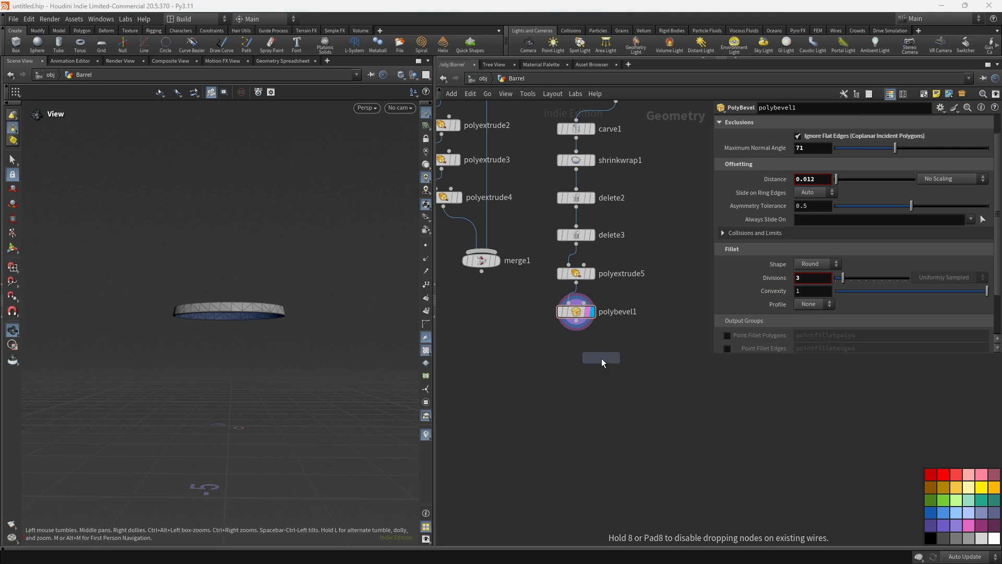
{"action": "left_click", "coordinate": [575, 358]}
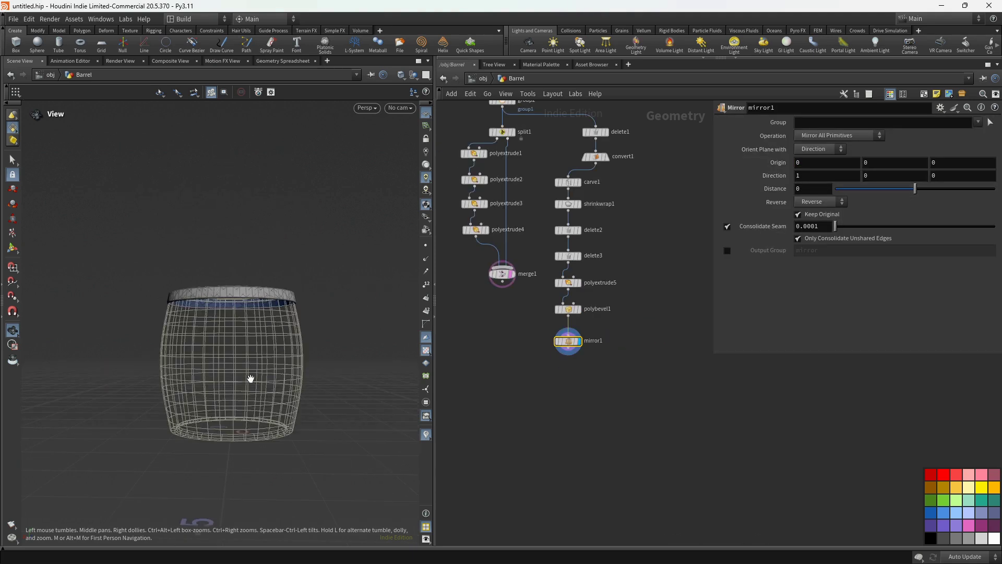
{"action": "left_click_drag", "start_coordinate": [199, 437], "coordinate": [197, 419]}
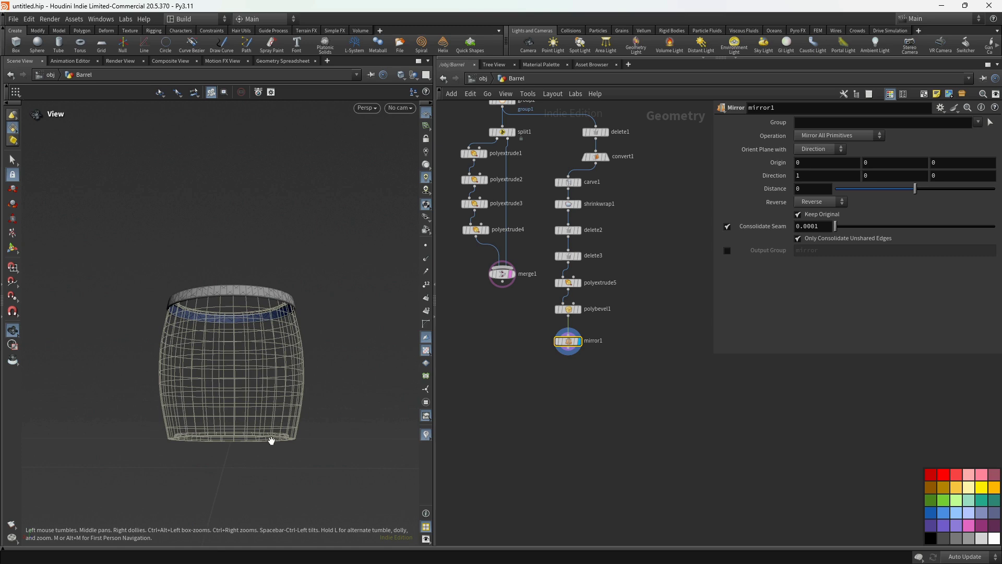
Step: Copy line1's Length parameter, then select mirror1
{"action": "key", "text": "h"}
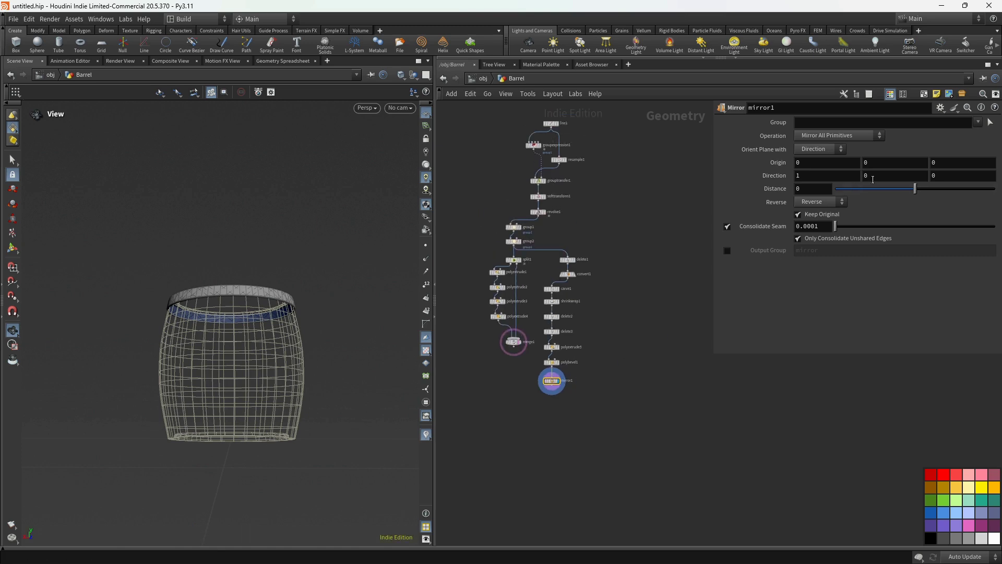
{"action": "middle_click_drag", "start_coordinate": [606, 164], "coordinate": [603, 196]}
{"action": "left_click_drag", "start_coordinate": [562, 148], "coordinate": [540, 159]}
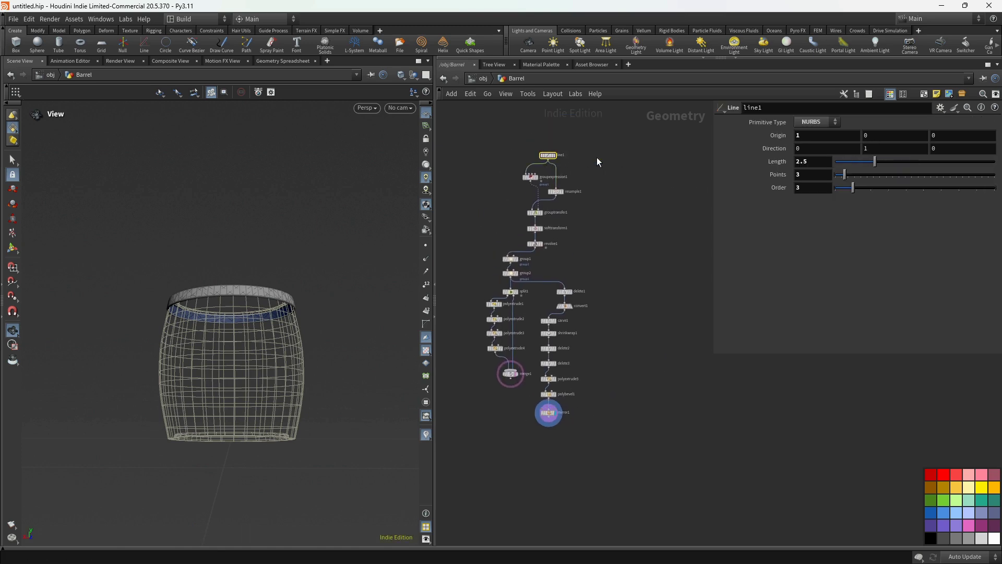
{"action": "left_click_drag", "start_coordinate": [817, 161], "coordinate": [795, 166]}
{"action": "right_click", "coordinate": [801, 161]}
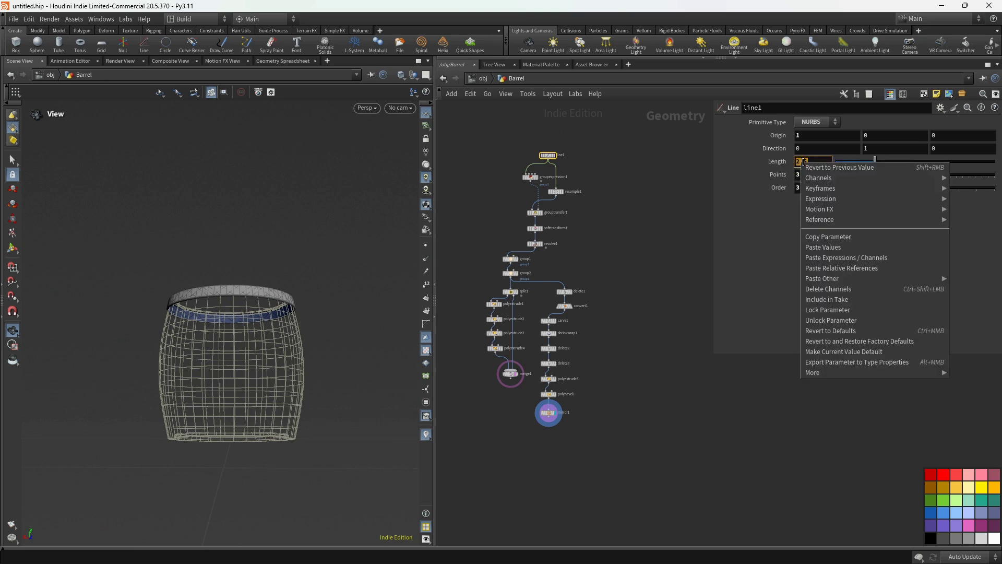
{"action": "left_click", "coordinate": [859, 237]}
{"action": "left_click", "coordinate": [550, 415]}
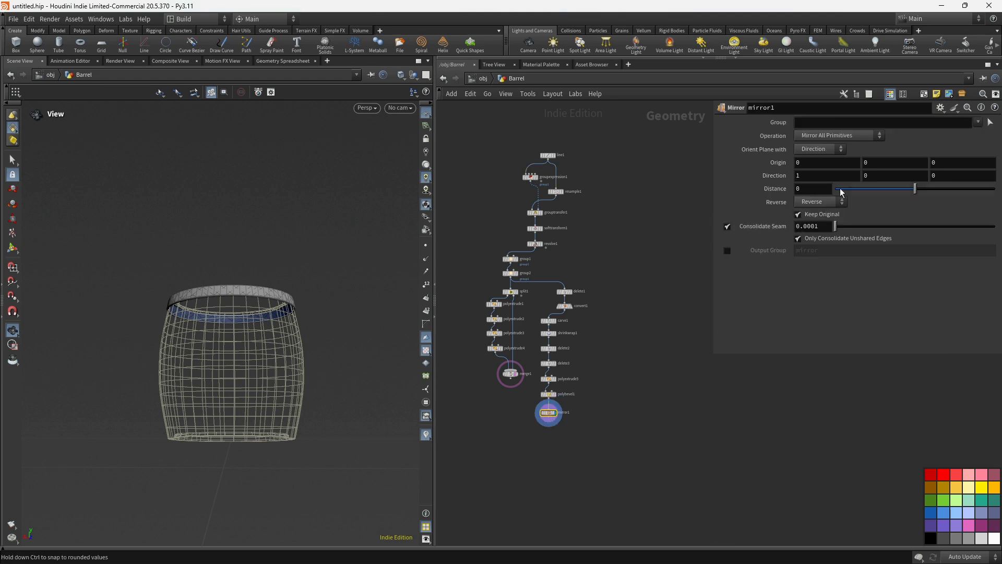
Step: Link mirror1's Origin Y to line1's length as a relative reference
{"action": "left_click", "coordinate": [869, 163]}
{"action": "right_click", "coordinate": [870, 164]}
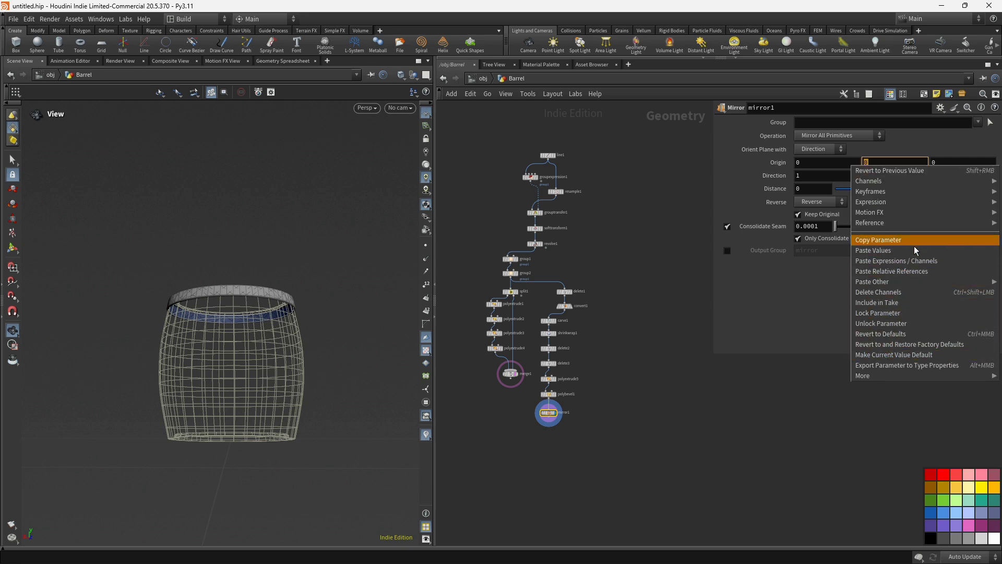
{"action": "mouse_move", "coordinate": [909, 281]}
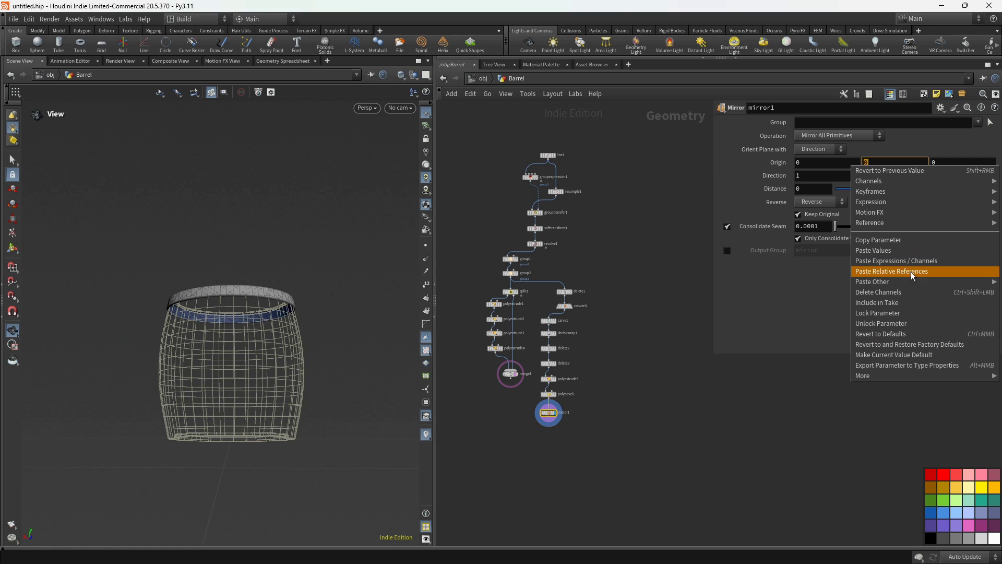
{"action": "left_click", "coordinate": [913, 275]}
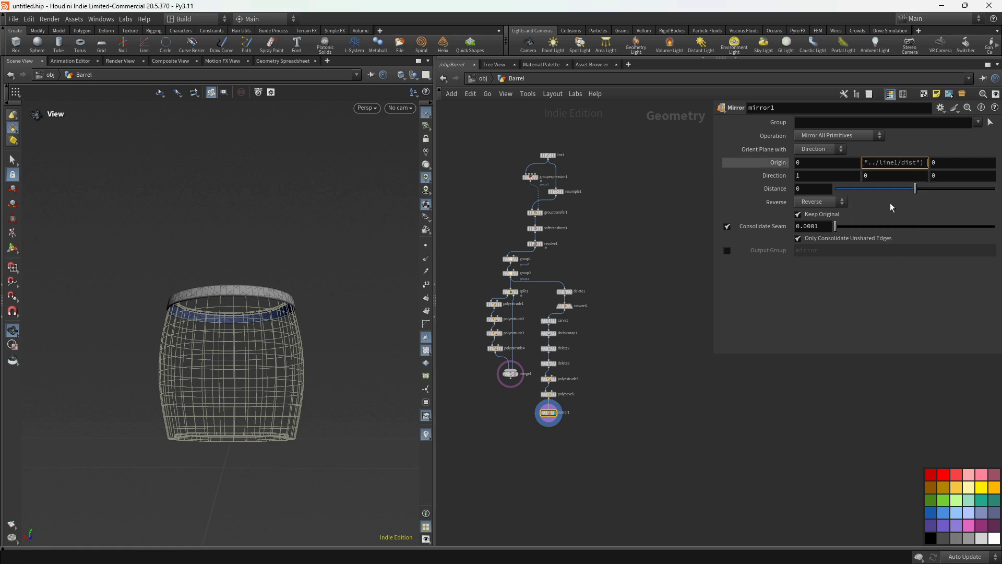
{"action": "scroll", "coordinate": [548, 412], "scroll_direction": "up", "scroll_amount": 4}
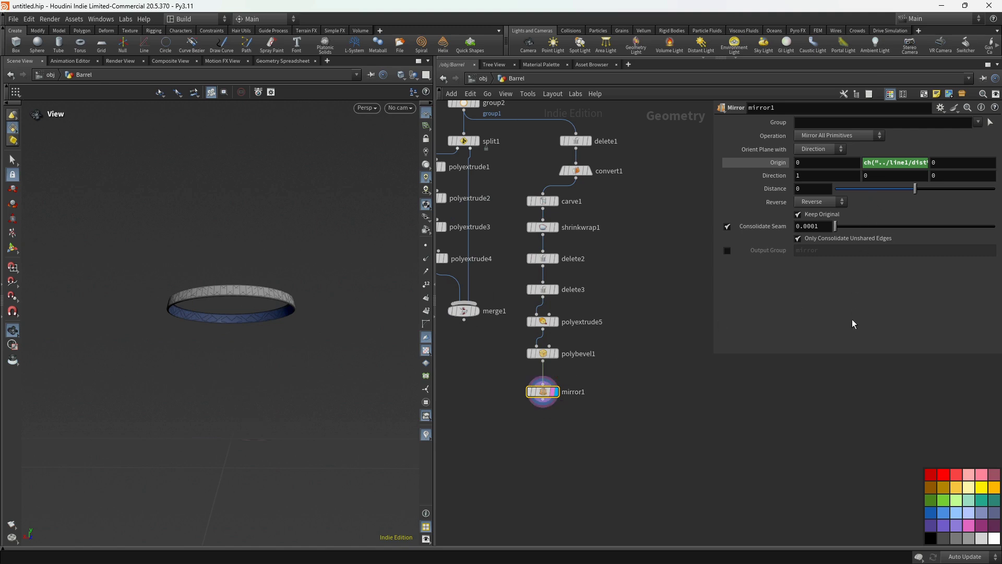
Step: Set the mirror Direction to 0 1 0 so bands appear at both barrel ends
{"action": "double_click", "coordinate": [877, 177]}
{"action": "type", "text": "1"}
{"action": "left_click_drag", "start_coordinate": [834, 177], "coordinate": [784, 178]}
{"action": "type", "text": "0"}
{"action": "key", "text": "Return"}
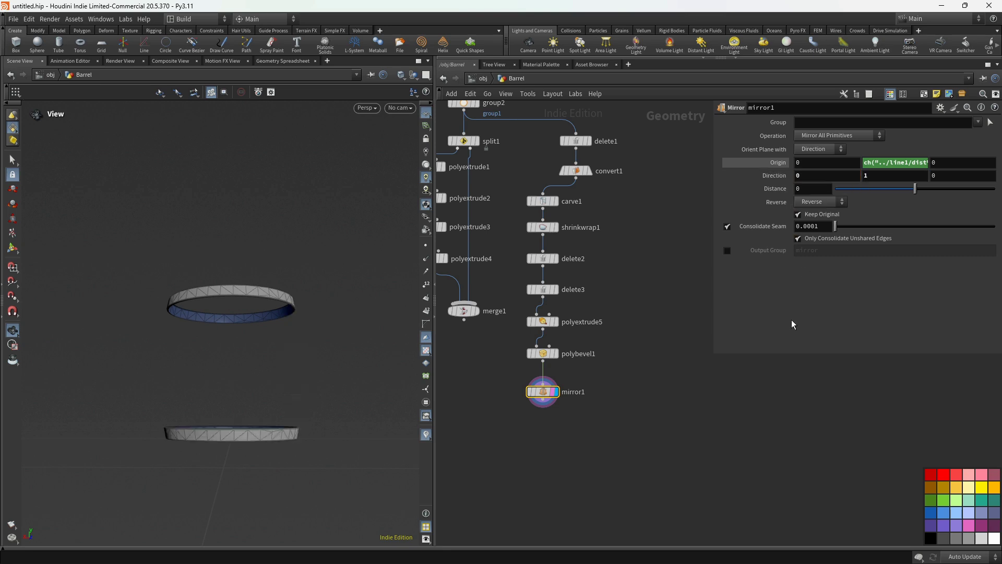
{"action": "left_click_drag", "start_coordinate": [269, 416], "coordinate": [309, 374]}
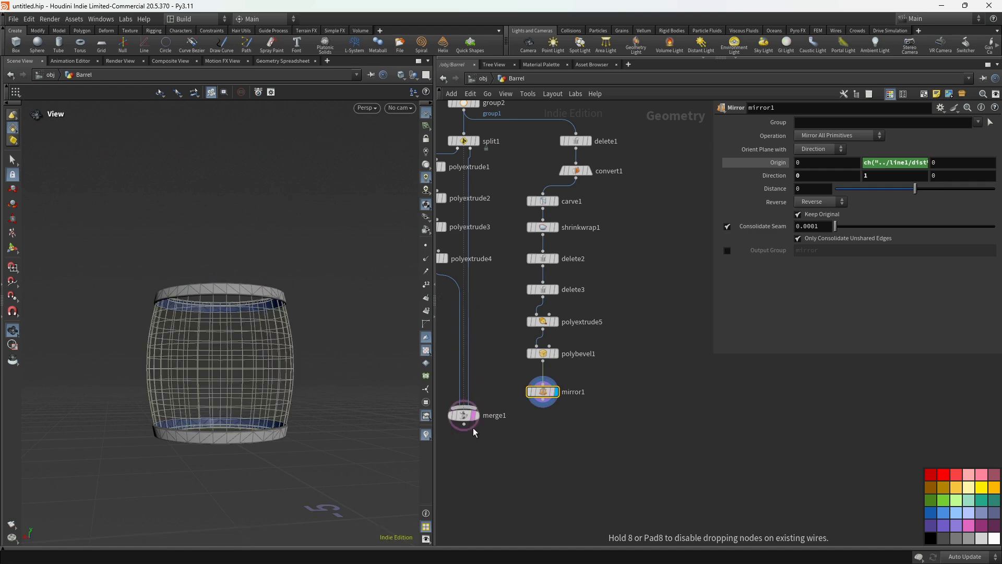
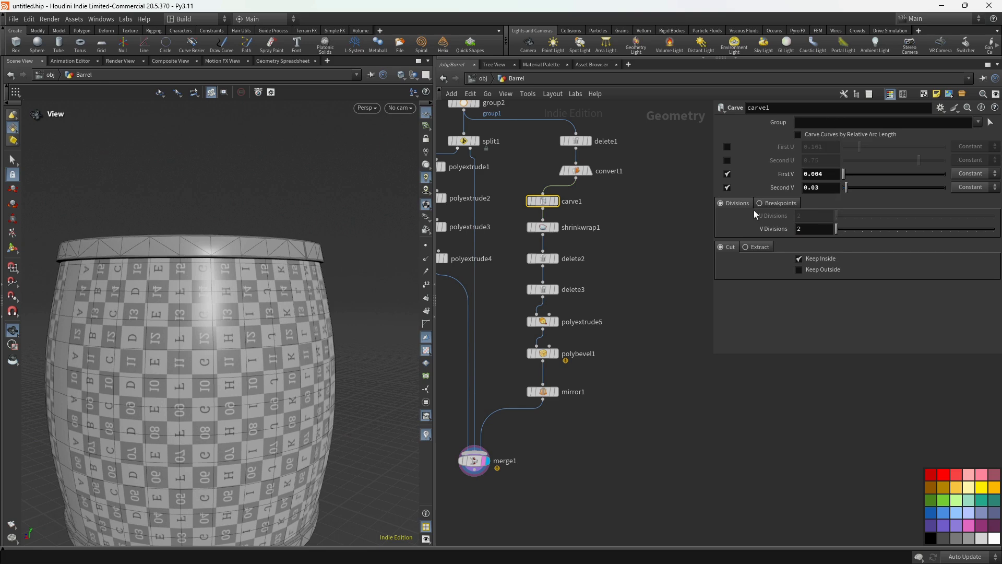
Step: Orbit the viewport to inspect the barrel from below and then from a higher angle
{"action": "scroll", "coordinate": [218, 288], "scroll_direction": "down", "scroll_amount": 6}
{"action": "left_click_drag", "start_coordinate": [230, 361], "coordinate": [187, 343]}
{"action": "scroll", "coordinate": [613, 232], "scroll_direction": "down", "scroll_amount": 3}
{"action": "middle_click_drag", "start_coordinate": [607, 135], "coordinate": [593, 258]}
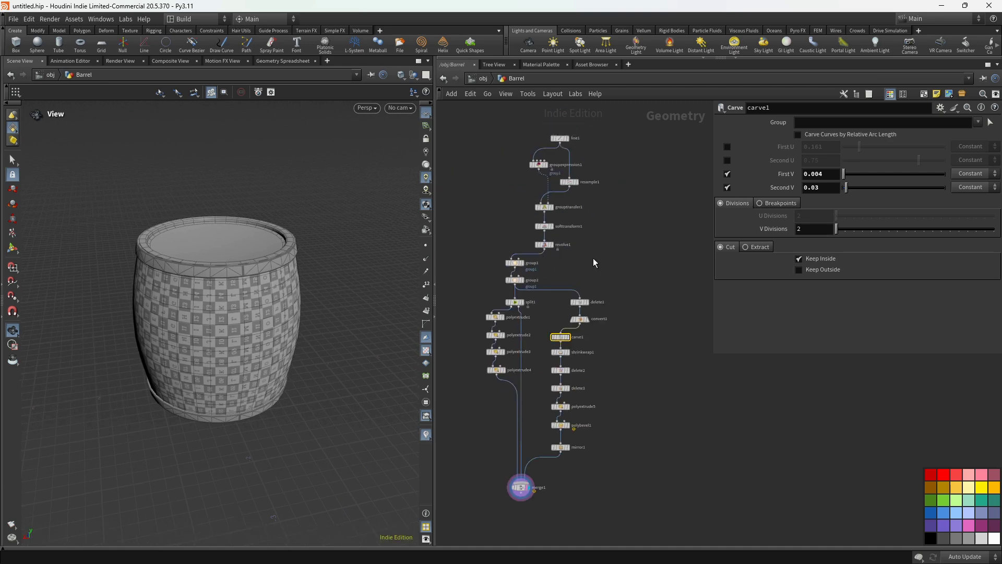
{"action": "scroll", "coordinate": [545, 153], "scroll_direction": "up", "scroll_amount": 3}
Step: Try other Origin X values on line1, then undo back to Origin X 1
{"action": "left_click", "coordinate": [565, 126]}
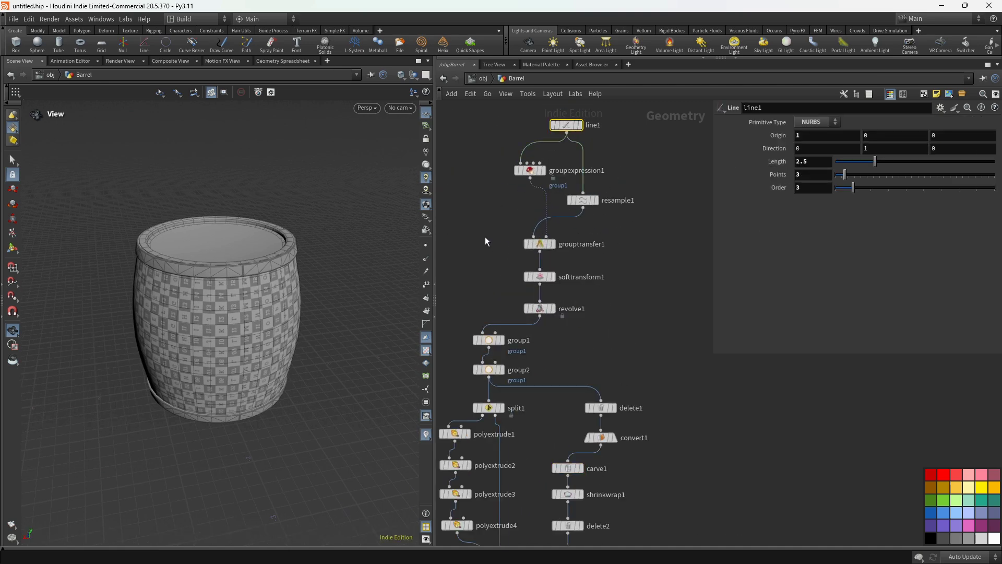
{"action": "middle_click_drag", "start_coordinate": [824, 138], "coordinate": [828, 184]}
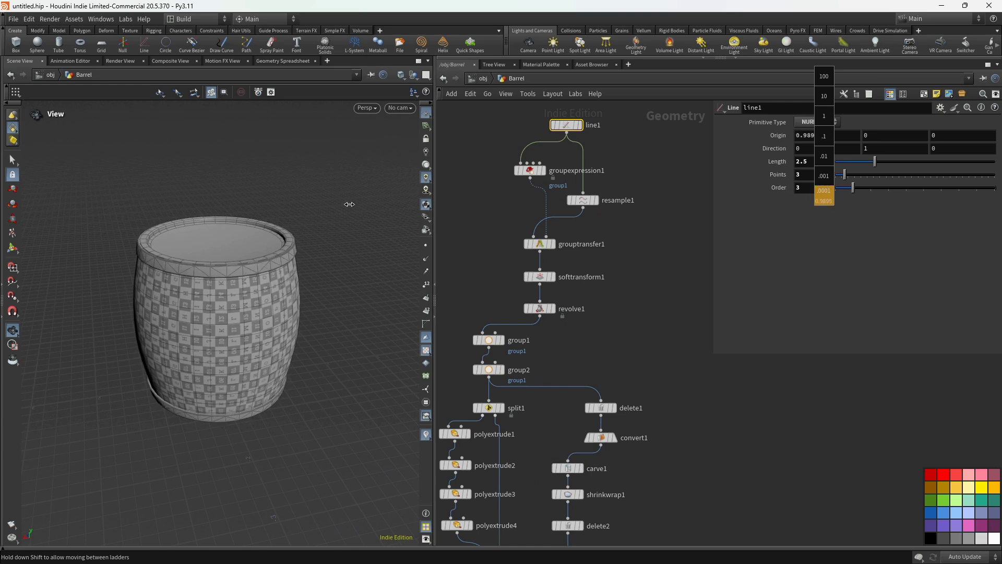
{"action": "middle_click_drag", "start_coordinate": [349, 204], "coordinate": [349, 204]}
{"action": "middle_click_drag", "start_coordinate": [838, 134], "coordinate": [894, 160]}
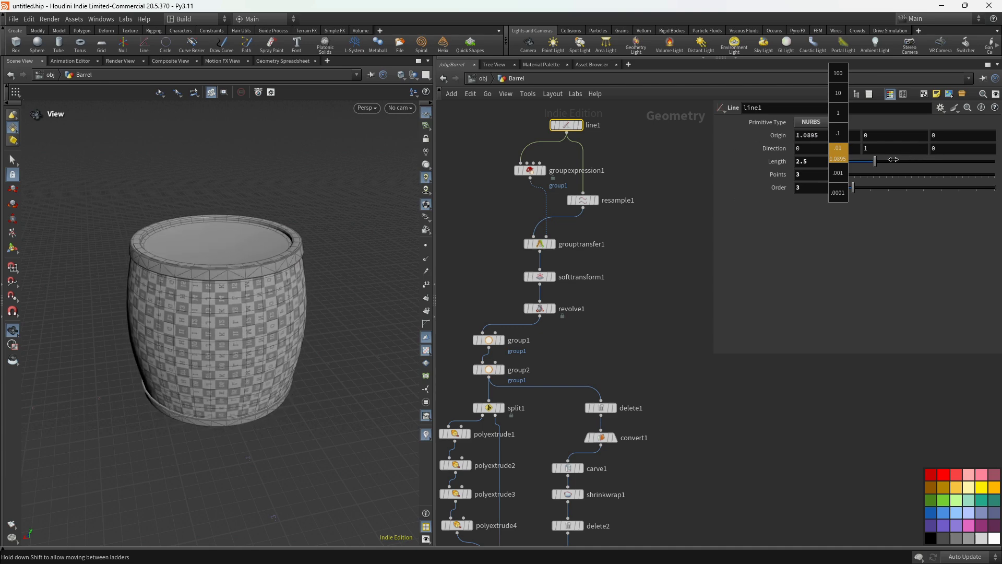
{"action": "middle_click_drag", "start_coordinate": [840, 137], "coordinate": [840, 137]}
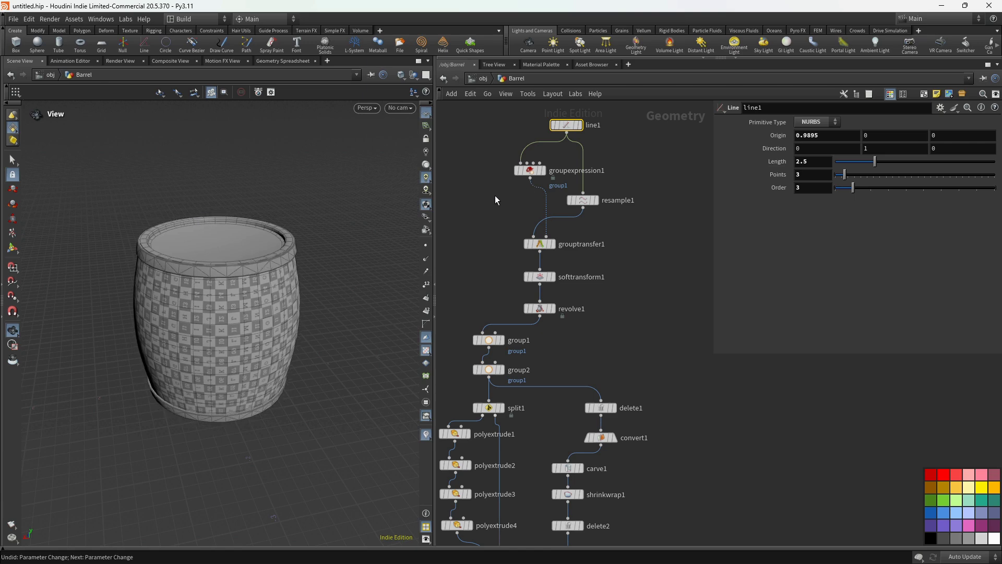
{"action": "key", "text": "ctrl+z"}
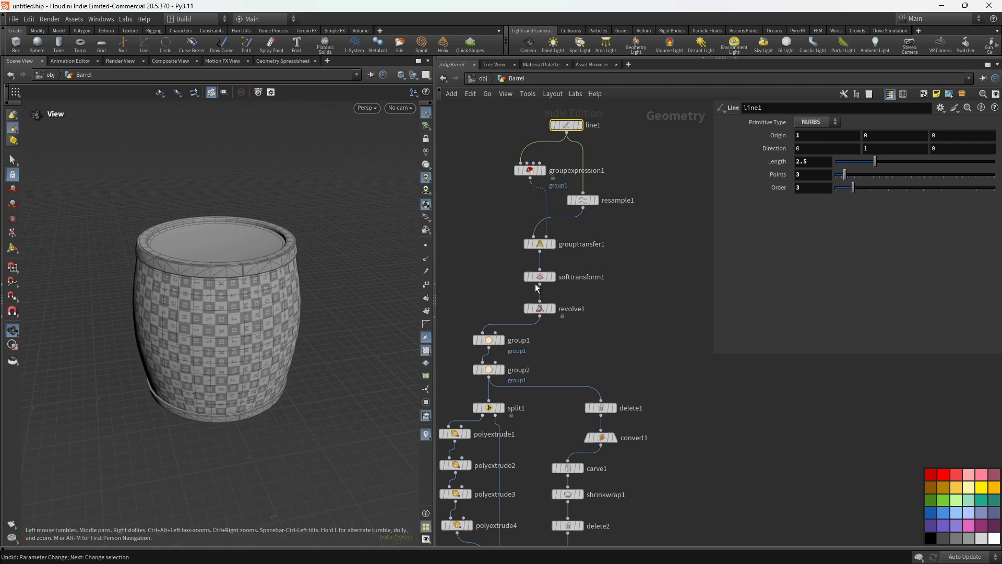
Step: Set the display flag on mirror1 to show only the mirrored hoop rings
{"action": "scroll", "coordinate": [642, 264], "scroll_direction": "down", "scroll_amount": 5}
{"action": "scroll", "coordinate": [591, 268], "scroll_direction": "up", "scroll_amount": 8}
{"action": "scroll", "coordinate": [646, 306], "scroll_direction": "down", "scroll_amount": 4}
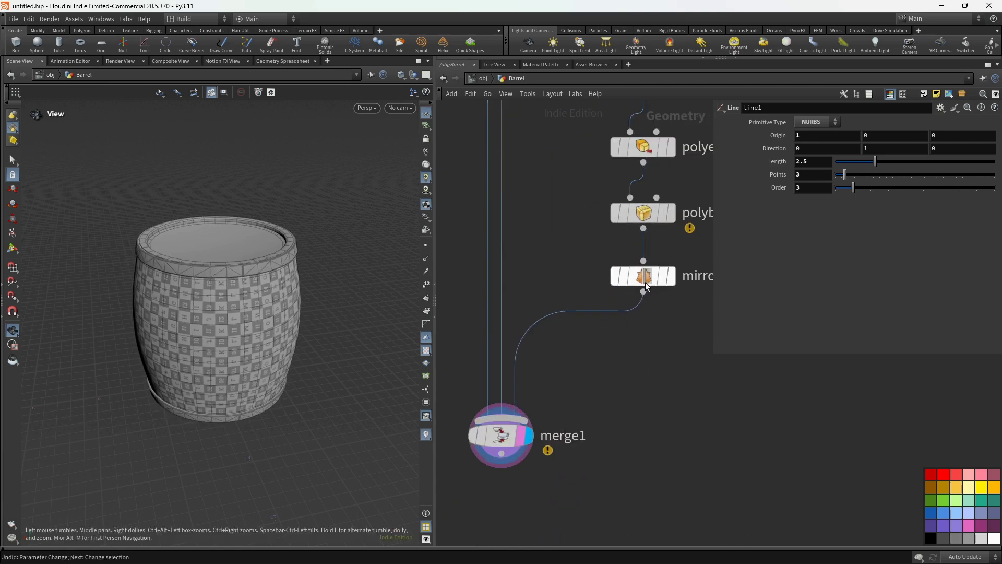
{"action": "left_click", "coordinate": [546, 319]}
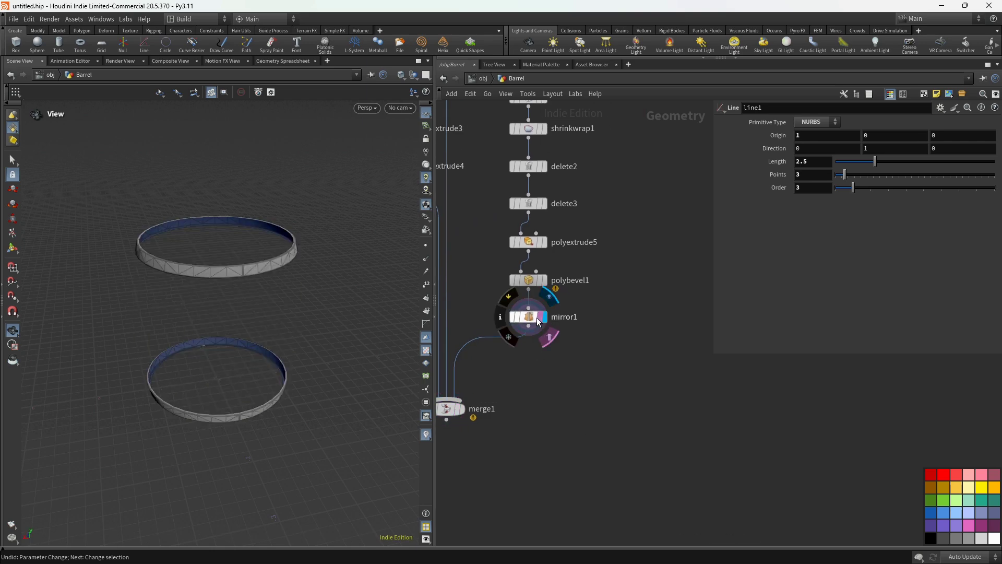
{"action": "scroll", "coordinate": [574, 298], "scroll_direction": "down", "scroll_amount": 4}
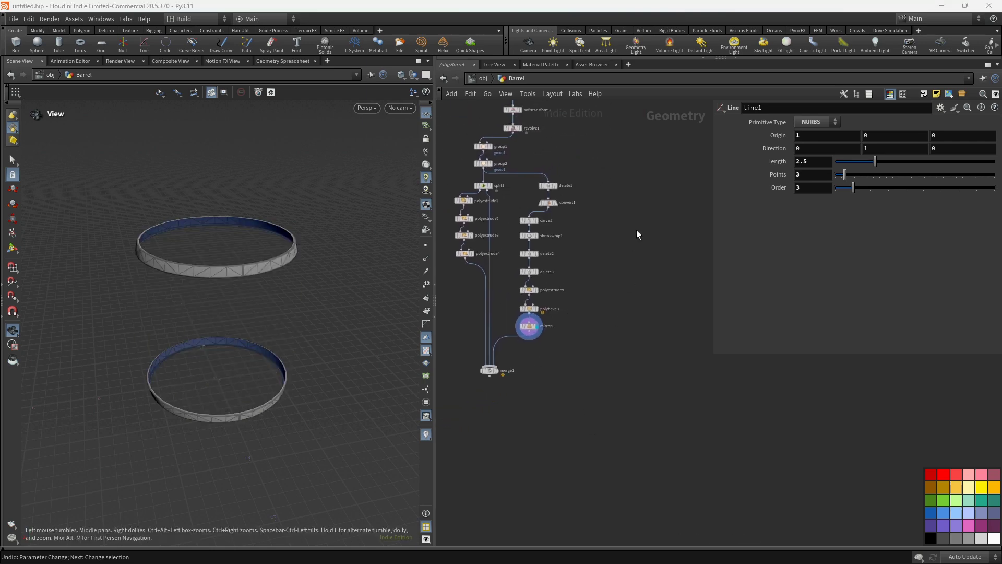
Step: Duplicate the carve1–mirror1 hoop chain twice, creating carve2–mirror2 and carve3–mirror3
{"action": "left_click_drag", "start_coordinate": [554, 215], "coordinate": [538, 334]}
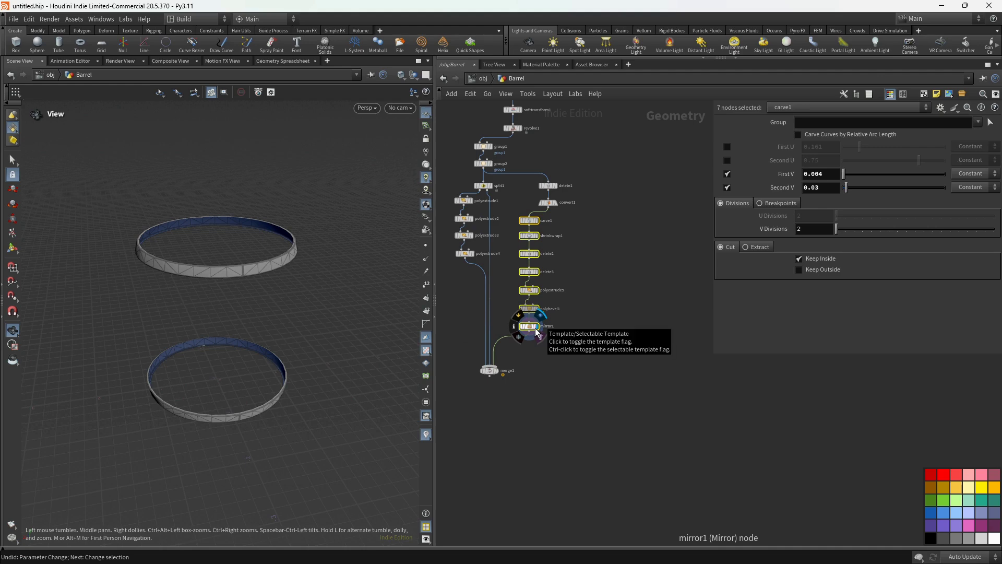
{"action": "key", "text": "ctrl+c"}
{"action": "key", "text": "ctrl+v"}
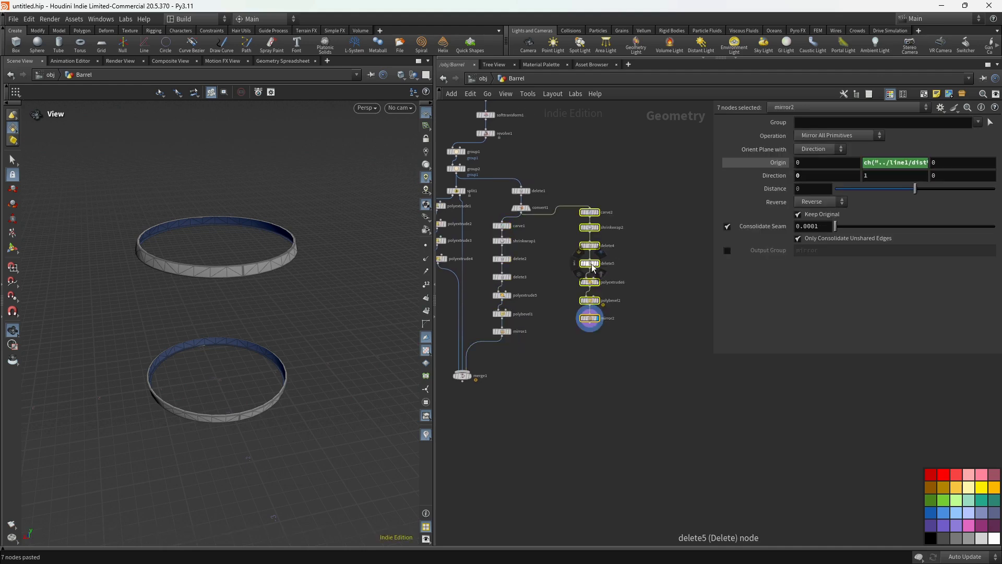
{"action": "left_click_drag", "start_coordinate": [590, 213], "coordinate": [551, 229], "text": "alt"}
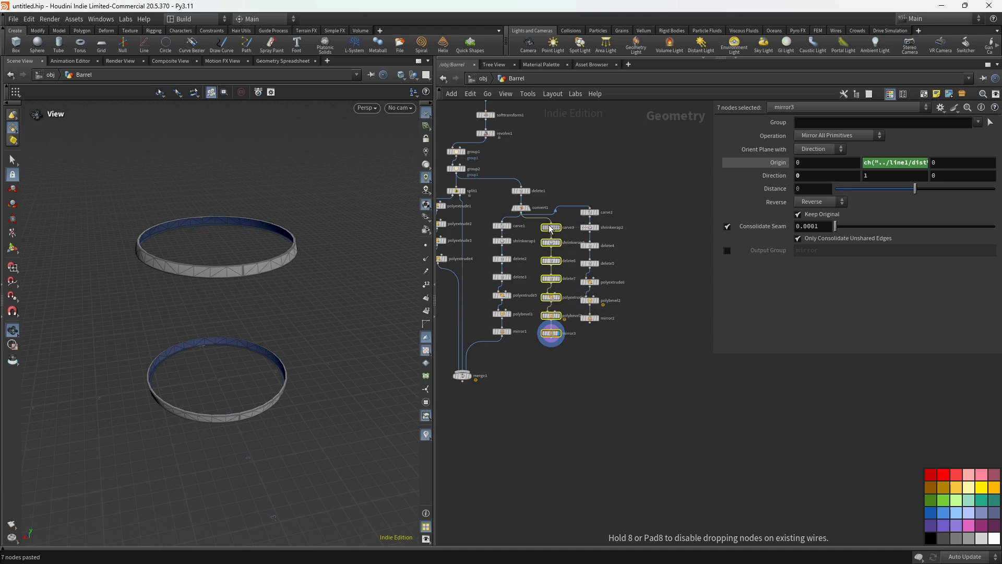
Step: Arrange the duplicate chains under convert1 and begin editing carve3's First V
{"action": "left_click_drag", "start_coordinate": [624, 203], "coordinate": [611, 335]}
{"action": "mouse_move", "coordinate": [596, 322]}
{"action": "scroll", "coordinate": [533, 371], "scroll_direction": "up", "scroll_amount": 3}
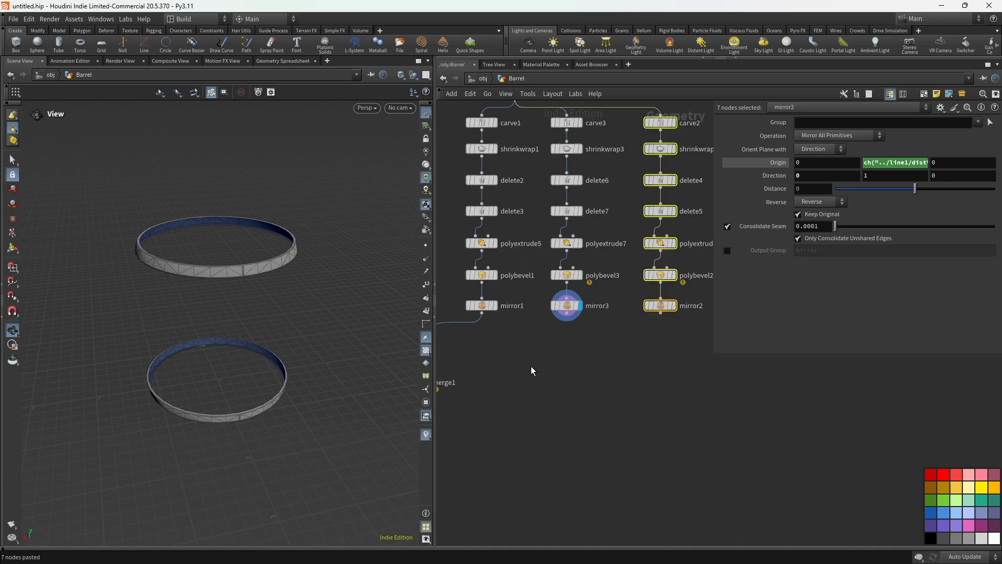
{"action": "middle_click_drag", "start_coordinate": [532, 372], "coordinate": [521, 405]}
{"action": "left_click", "coordinate": [555, 156]}
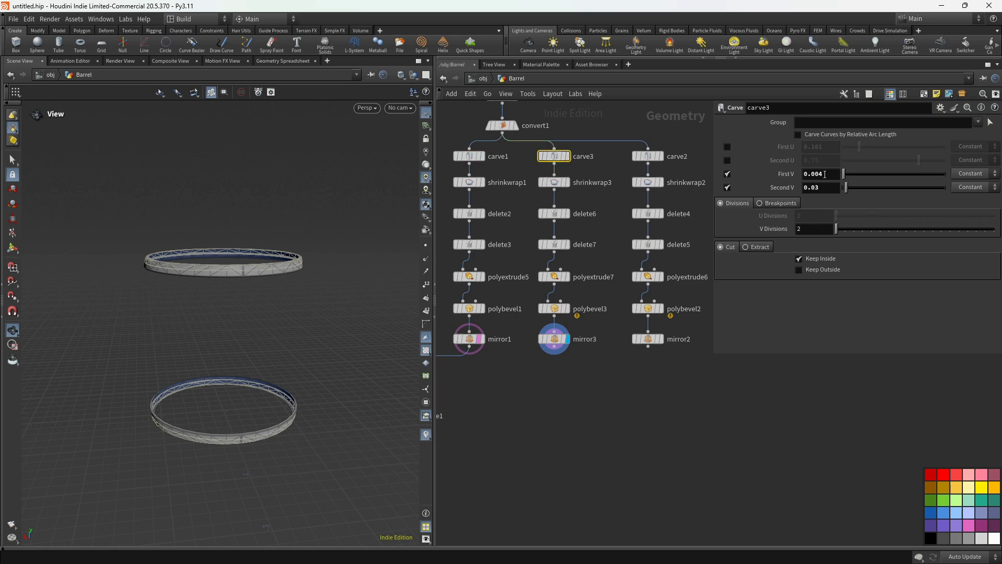
{"action": "middle_click_drag", "start_coordinate": [826, 174], "coordinate": [875, 230]}
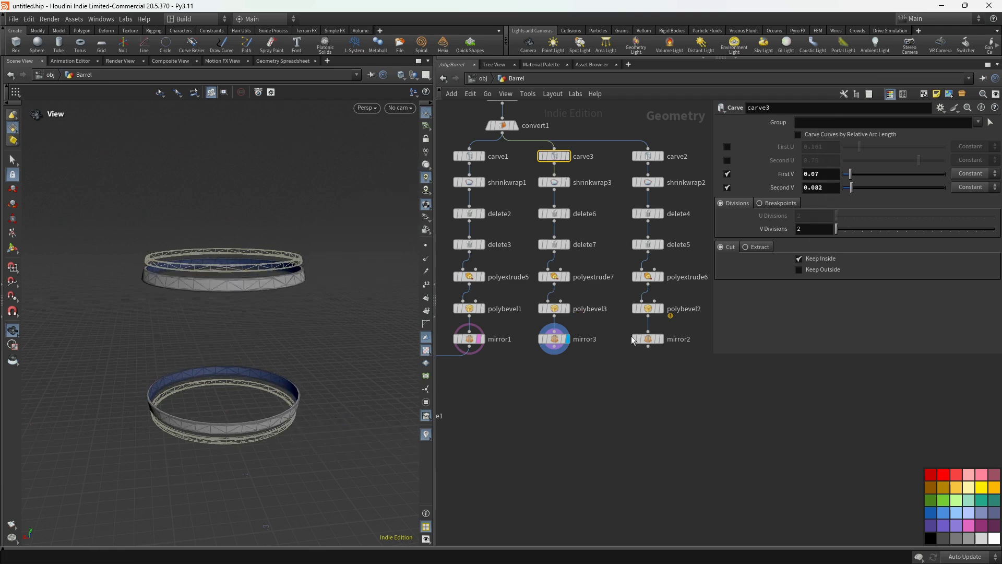
Step: Display mirror2, template mirror3, and cut carve2's band between V 0.217 and 0.247
{"action": "left_click", "coordinate": [658, 340]}
{"action": "left_click", "coordinate": [653, 158]}
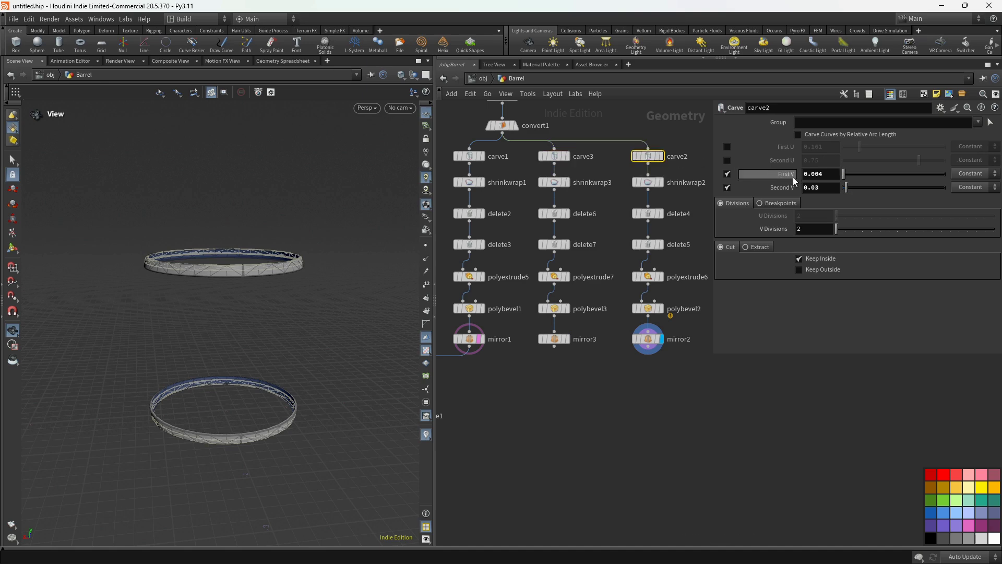
{"action": "middle_click_drag", "start_coordinate": [832, 188], "coordinate": [924, 222]}
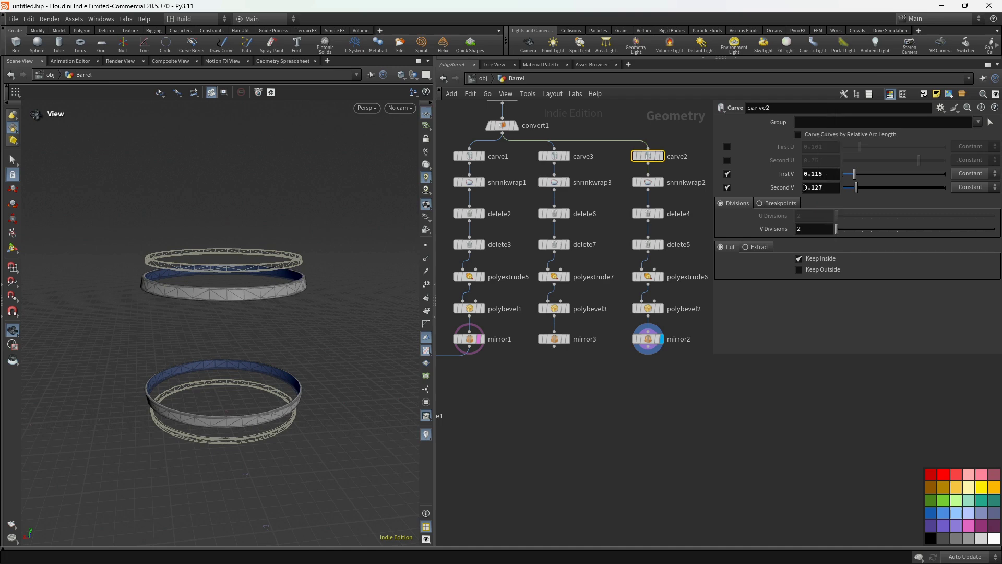
{"action": "left_click", "coordinate": [570, 340]}
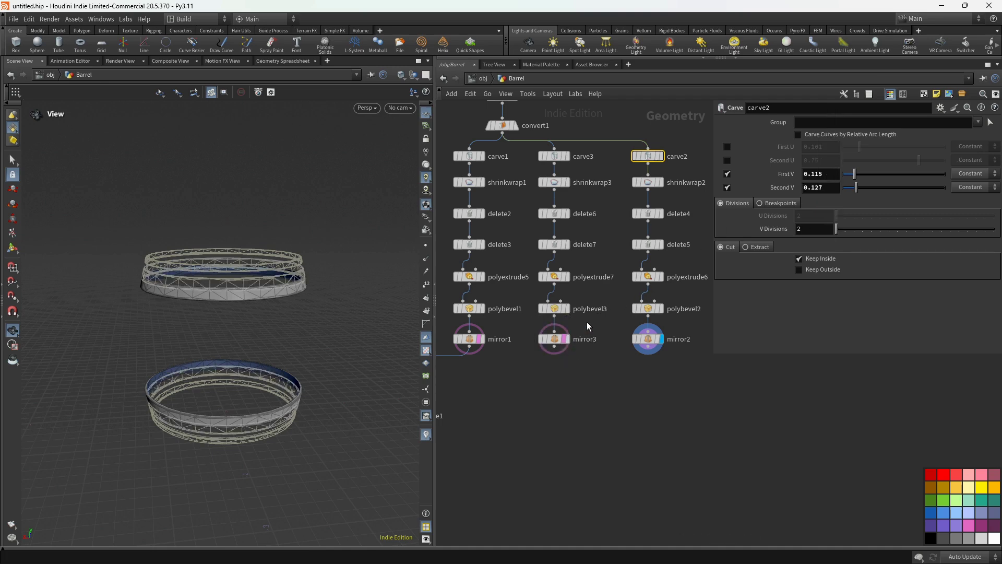
{"action": "left_click", "coordinate": [654, 343]}
{"action": "middle_click_drag", "start_coordinate": [826, 189], "coordinate": [880, 209]}
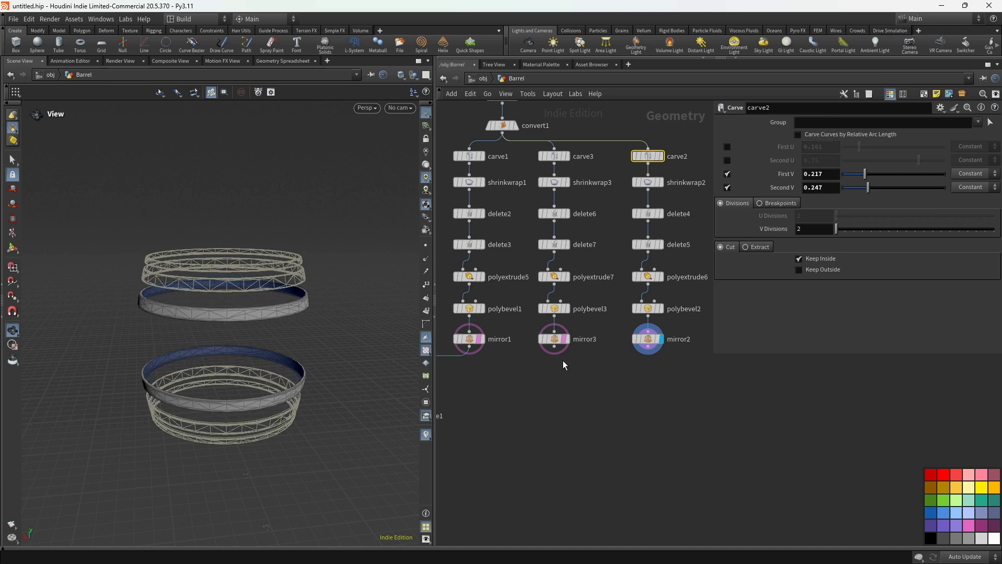
{"action": "scroll", "coordinate": [600, 380], "scroll_direction": "down", "scroll_amount": 4}
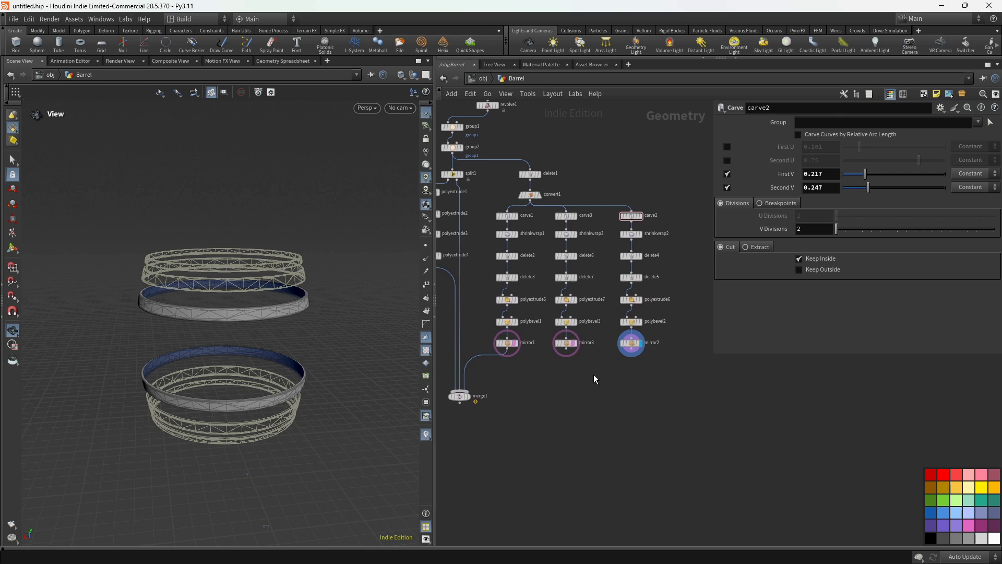
Step: Wire mirror2 and mirror3 into merge1 and add a Soften Normals node and Barrel null
{"action": "left_click_drag", "start_coordinate": [602, 339], "coordinate": [636, 346]}
{"action": "left_click", "coordinate": [627, 350]}
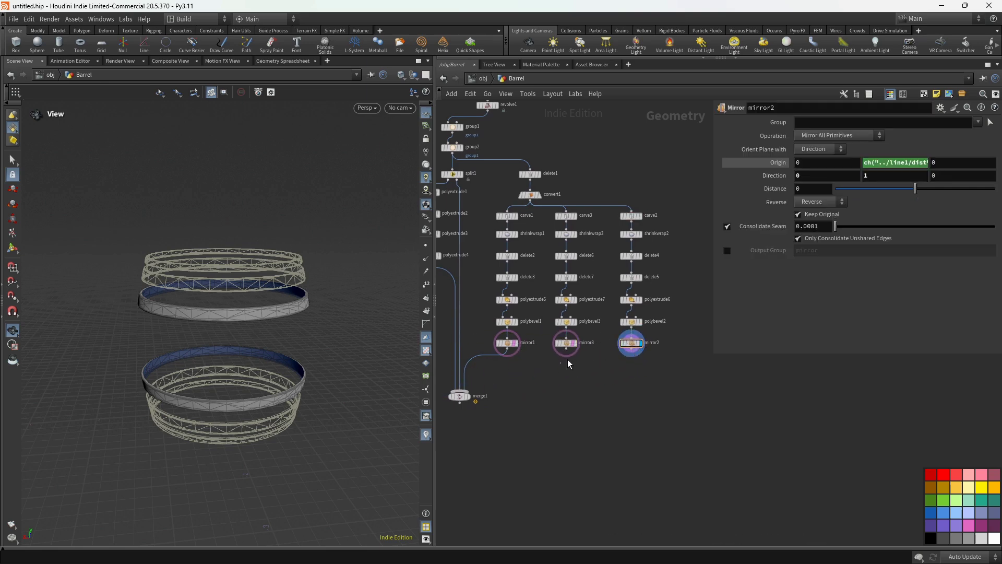
{"action": "left_click_drag", "start_coordinate": [569, 363], "coordinate": [461, 380]}
{"action": "left_click", "coordinate": [469, 401]}
{"action": "left_click_drag", "start_coordinate": [216, 287], "coordinate": [75, 270]}
{"action": "scroll", "coordinate": [601, 428], "scroll_direction": "up", "scroll_amount": 5}
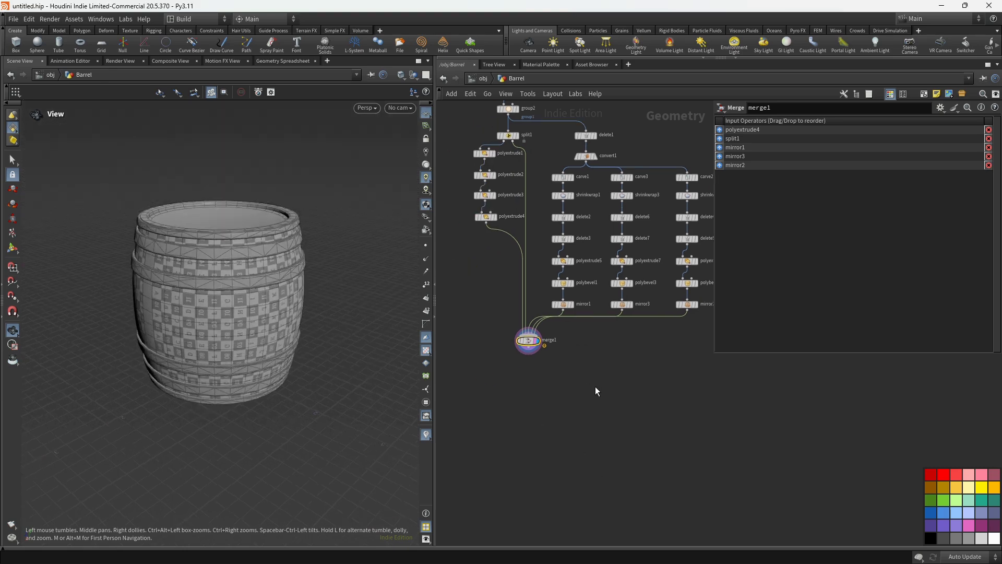
{"action": "key", "text": "Tab"}
{"action": "mouse_move", "coordinate": [506, 361]}
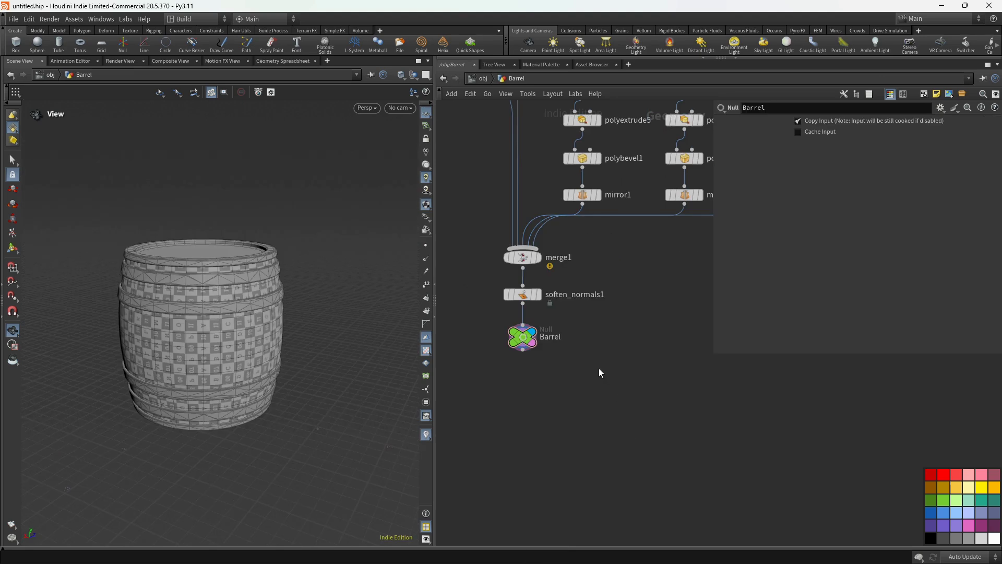
{"action": "scroll", "coordinate": [600, 368], "scroll_direction": "down", "scroll_amount": 5}
Step: Set polyextrude6, polyextrude5 and polyextrude7 Extrusion Mode to Point Normal
{"action": "middle_click_drag", "start_coordinate": [600, 365], "coordinate": [578, 451]}
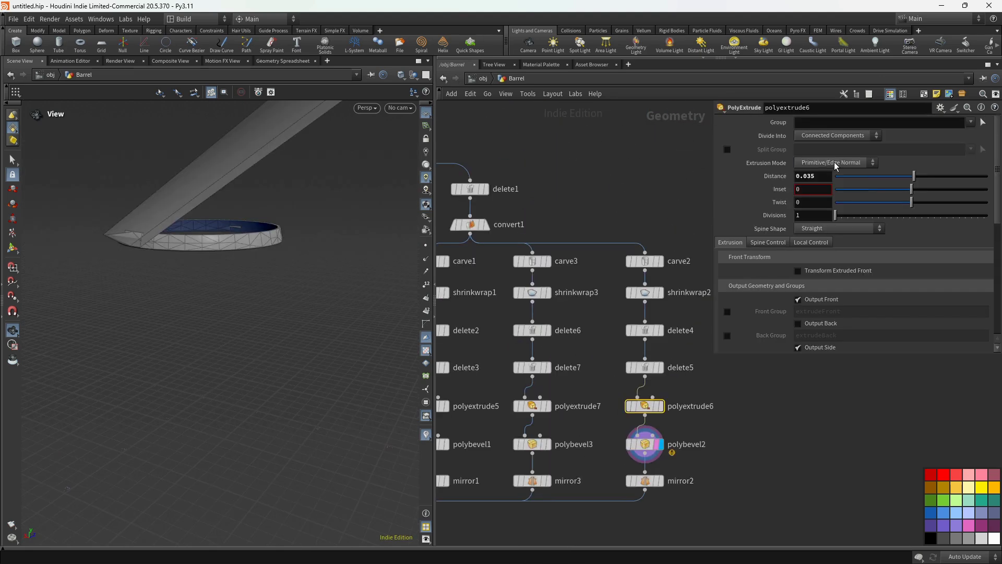
{"action": "left_click", "coordinate": [837, 165]}
{"action": "left_click", "coordinate": [831, 183]}
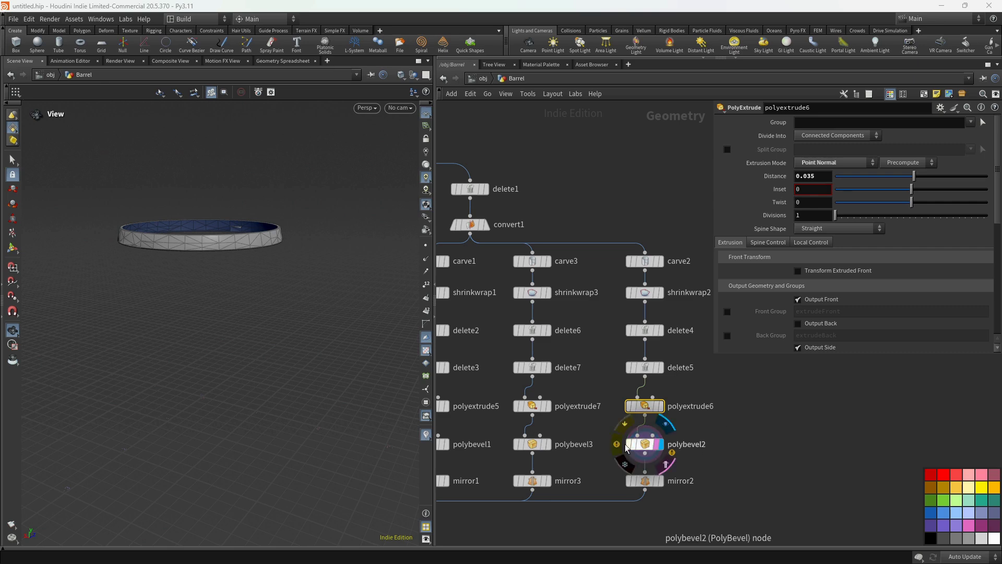
{"action": "middle_click_drag", "start_coordinate": [572, 432], "coordinate": [634, 430]}
{"action": "mouse_move", "coordinate": [472, 407]}
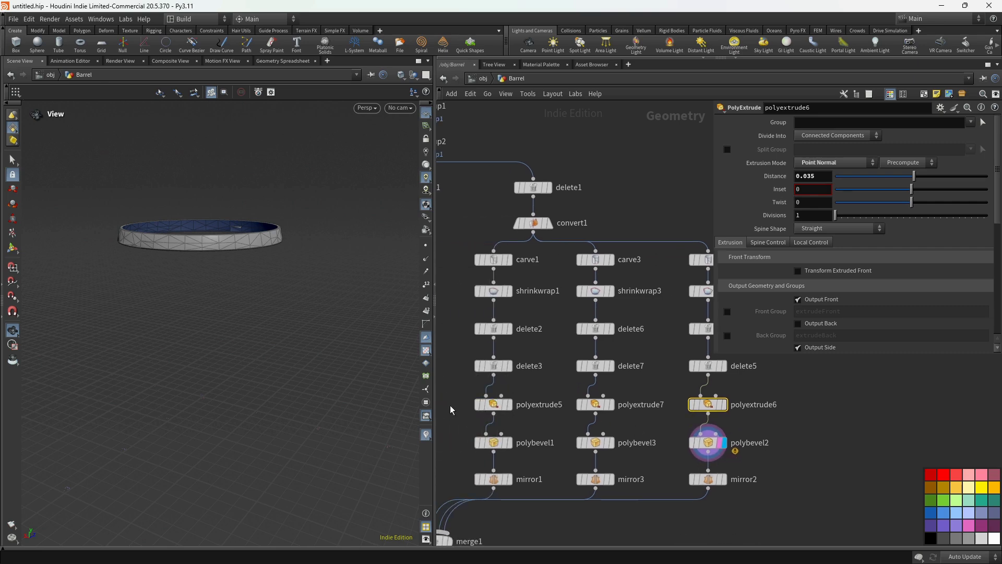
{"action": "left_click_drag", "start_coordinate": [620, 410], "coordinate": [621, 410]}
{"action": "left_click", "coordinate": [847, 168]}
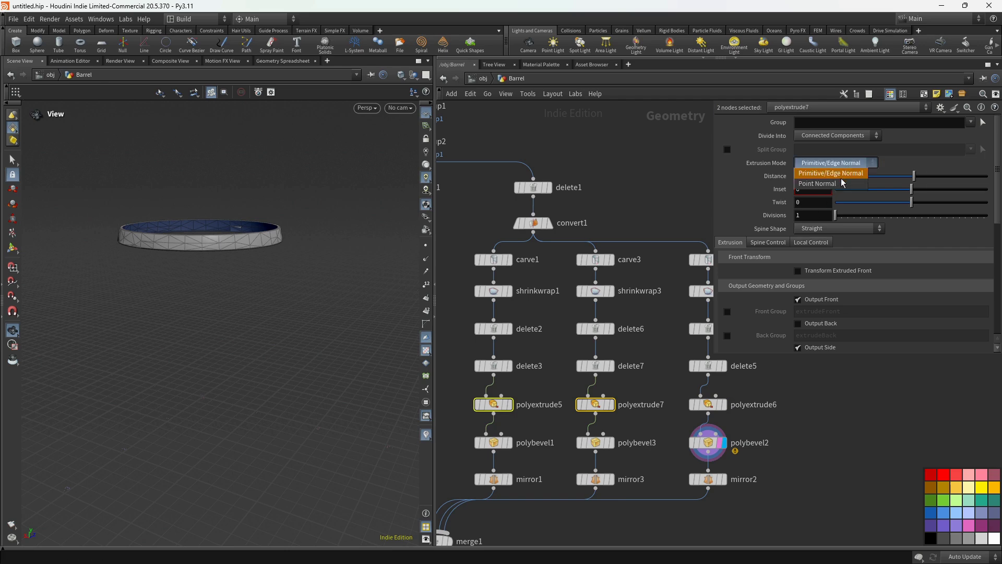
{"action": "left_click", "coordinate": [830, 176]}
{"action": "left_click", "coordinate": [797, 452]}
Step: Set the display flag on the Barrel output null
{"action": "scroll", "coordinate": [806, 459], "scroll_direction": "down", "scroll_amount": 3}
{"action": "middle_click_drag", "start_coordinate": [806, 459], "coordinate": [815, 383]}
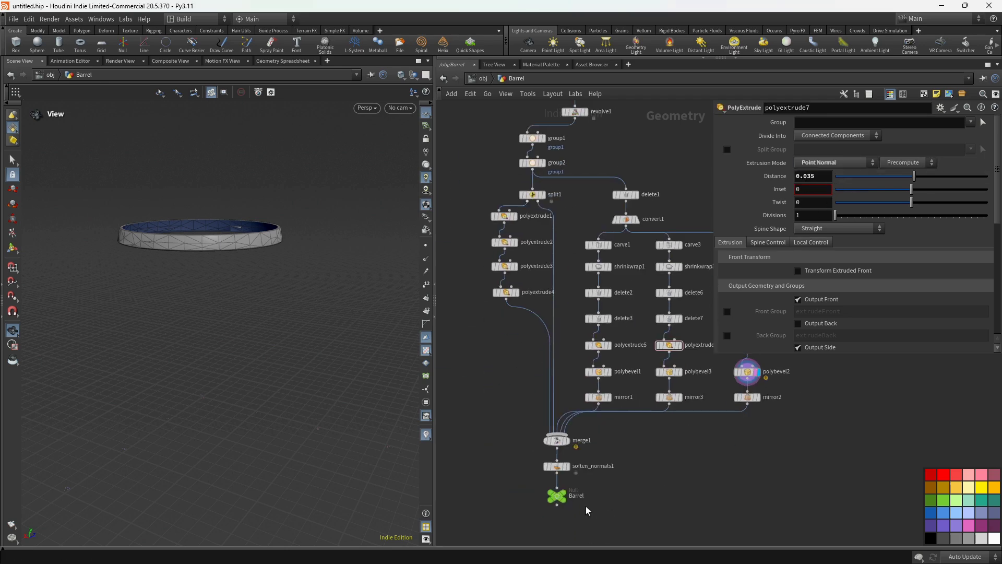
{"action": "scroll", "coordinate": [586, 506], "scroll_direction": "up", "scroll_amount": 3}
{"action": "left_click", "coordinate": [556, 492]}
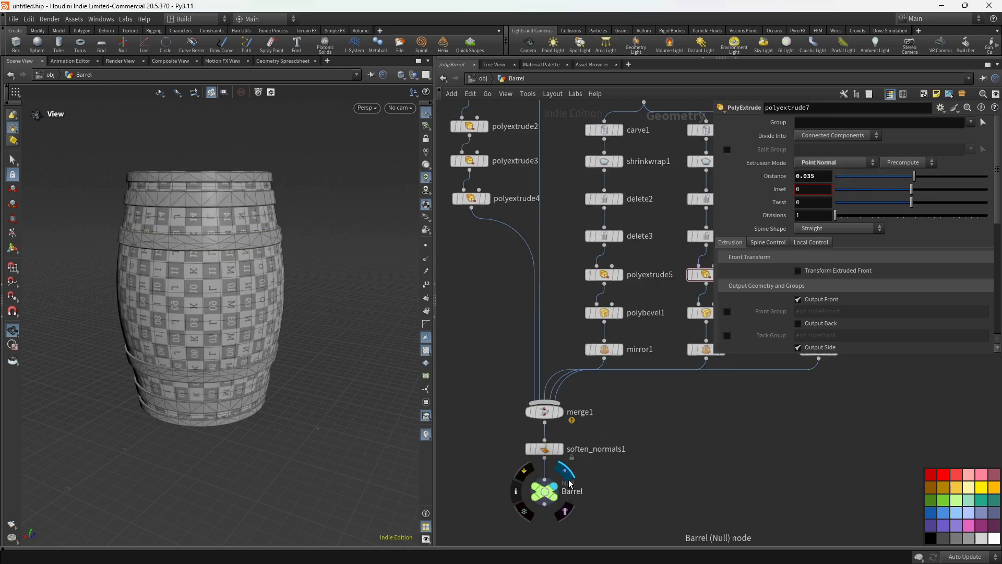
Step: Set line1's profile Length to 3.111 and Origin to 1.395
{"action": "key", "text": "h"}
{"action": "scroll", "coordinate": [568, 249], "scroll_direction": "down", "scroll_amount": 2}
{"action": "middle_click_drag", "start_coordinate": [577, 217], "coordinate": [572, 329]}
{"action": "scroll", "coordinate": [594, 182], "scroll_direction": "up", "scroll_amount": 2}
{"action": "left_click", "coordinate": [565, 181]}
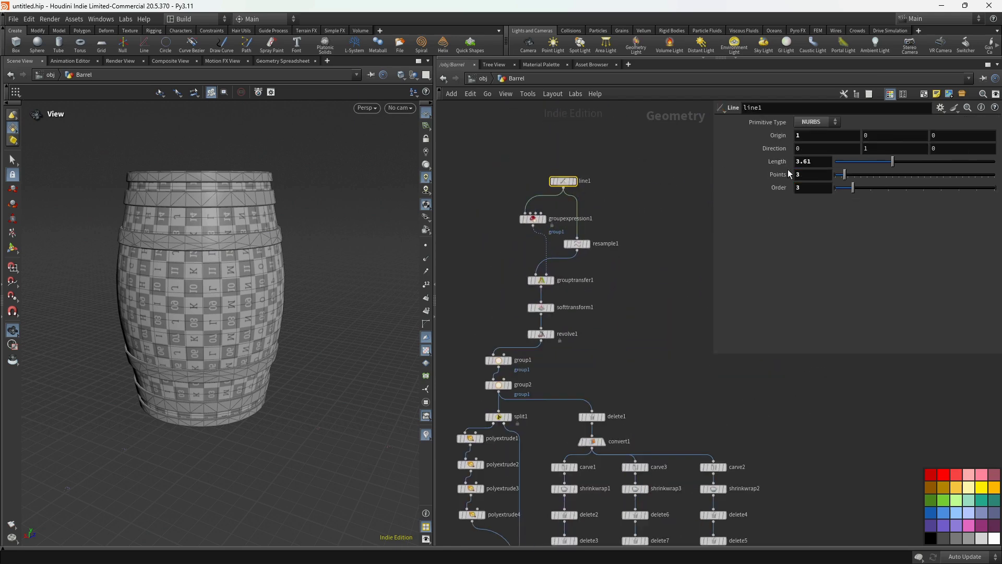
{"action": "middle_click_drag", "start_coordinate": [822, 162], "coordinate": [21, 204]}
{"action": "middle_click_drag", "start_coordinate": [811, 157], "coordinate": [671, 193]}
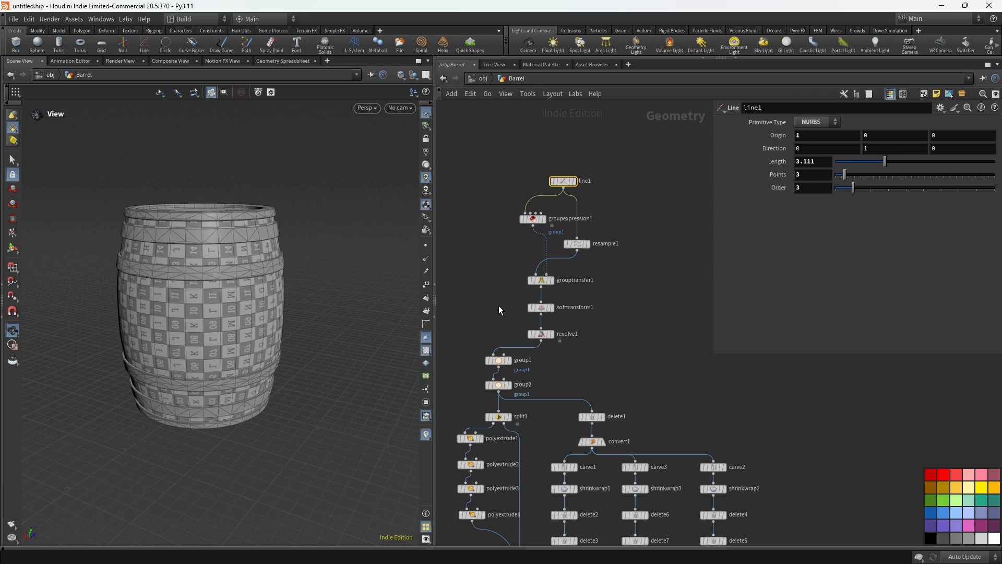
{"action": "middle_click_drag", "start_coordinate": [824, 164], "coordinate": [589, 351]}
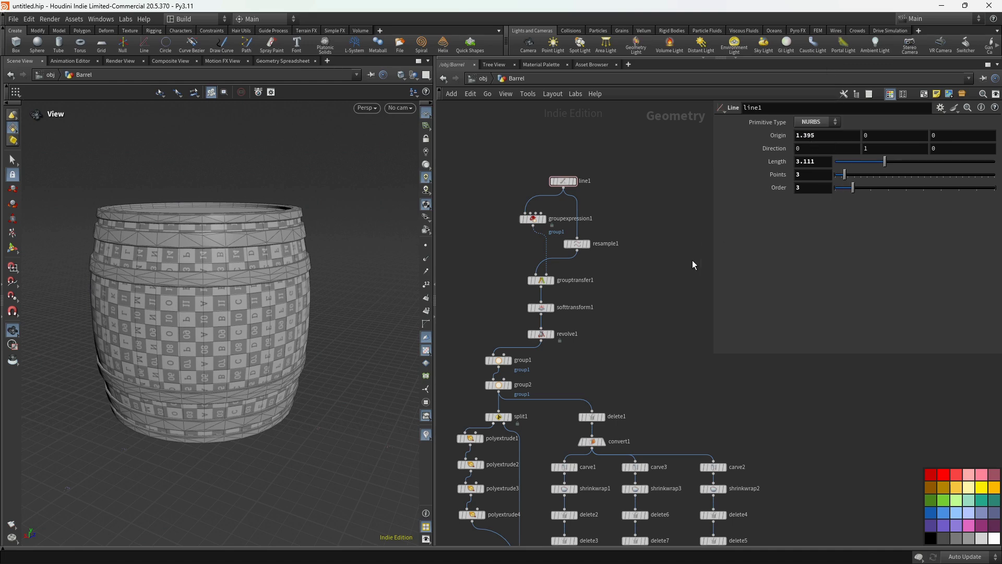
Step: Set softtransform1's Soft Radius to 1.588 and Translate X to 0.46 for a bigger bulge
{"action": "left_click", "coordinate": [543, 335]}
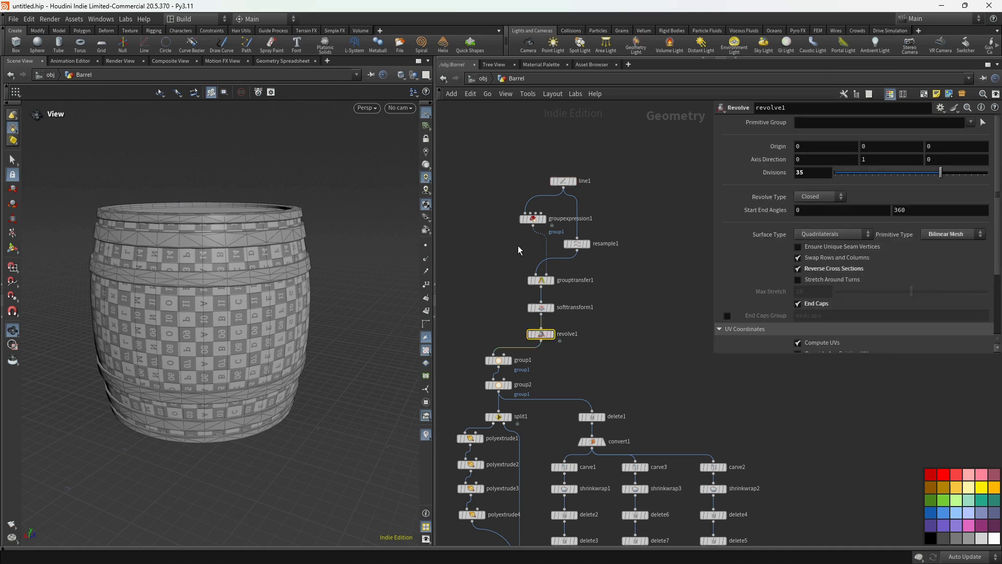
{"action": "left_click", "coordinate": [541, 308]}
{"action": "middle_click_drag", "start_coordinate": [818, 250], "coordinate": [709, 289]}
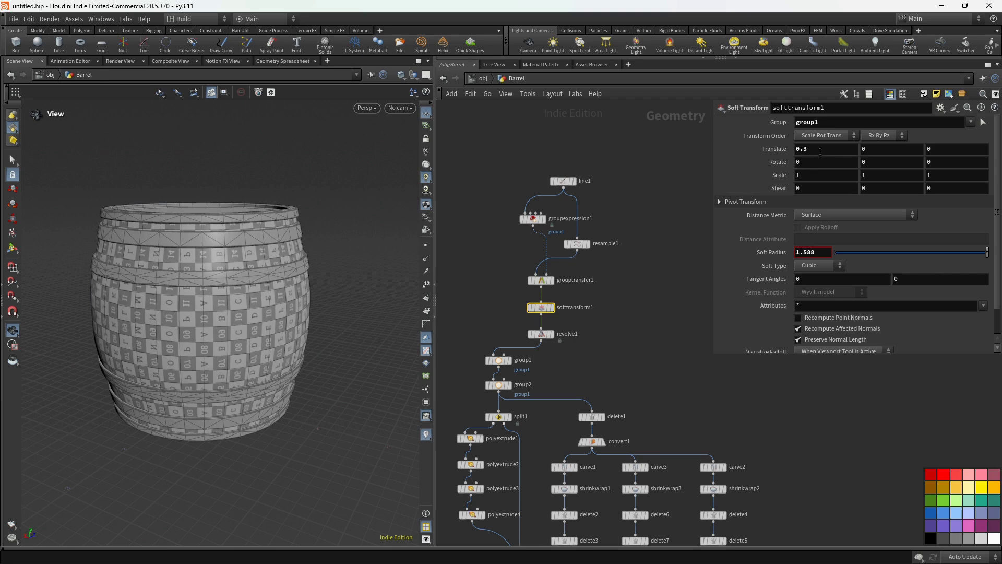
{"action": "mouse_move", "coordinate": [820, 152]}
{"action": "middle_mouse_down"}
{"action": "mouse_move", "coordinate": [820, 168]}
{"action": "mouse_move", "coordinate": [925, 196]}
{"action": "mouse_move", "coordinate": [635, 197]}
{"action": "mouse_move", "coordinate": [817, 151]}
{"action": "mouse_move", "coordinate": [779, 151]}
{"action": "mouse_move", "coordinate": [869, 152]}
{"action": "mouse_move", "coordinate": [819, 160]}
{"action": "middle_mouse_up"}
{"action": "left_click_drag", "start_coordinate": [264, 321], "coordinate": [337, 284]}
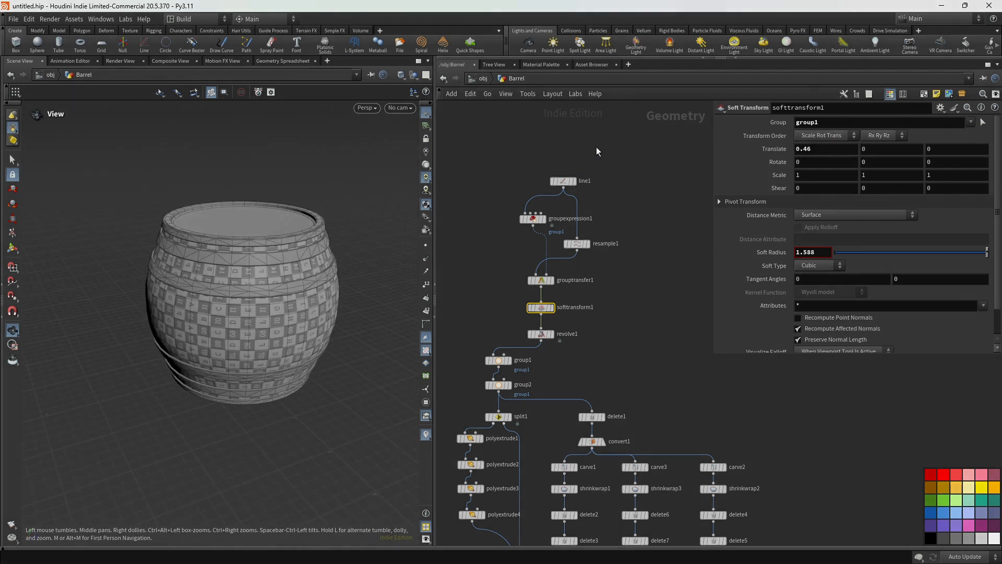
{"action": "left_click", "coordinate": [563, 181]}
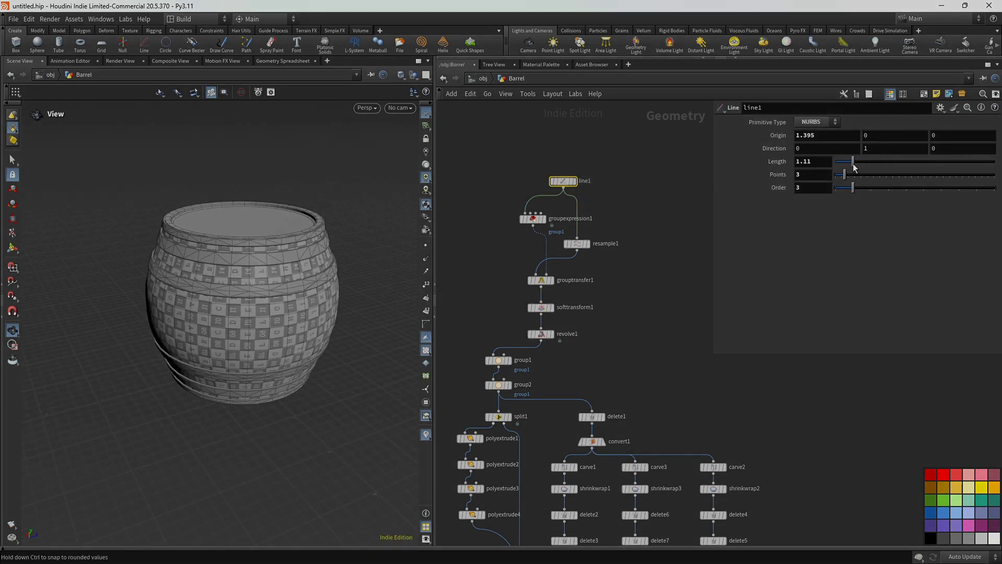
Step: Drag line1's Length to 1.87 and orbit the viewport to review the squatter barrel
{"action": "mouse_move", "coordinate": [854, 167]}
{"action": "left_mouse_down"}
{"action": "mouse_move", "coordinate": [846, 167]}
{"action": "mouse_move", "coordinate": [866, 167]}
{"action": "left_mouse_up"}
{"action": "mouse_move", "coordinate": [184, 353]}
{"action": "left_mouse_down"}
{"action": "mouse_move", "coordinate": [164, 343]}
{"action": "mouse_move", "coordinate": [165, 354]}
{"action": "left_mouse_up"}
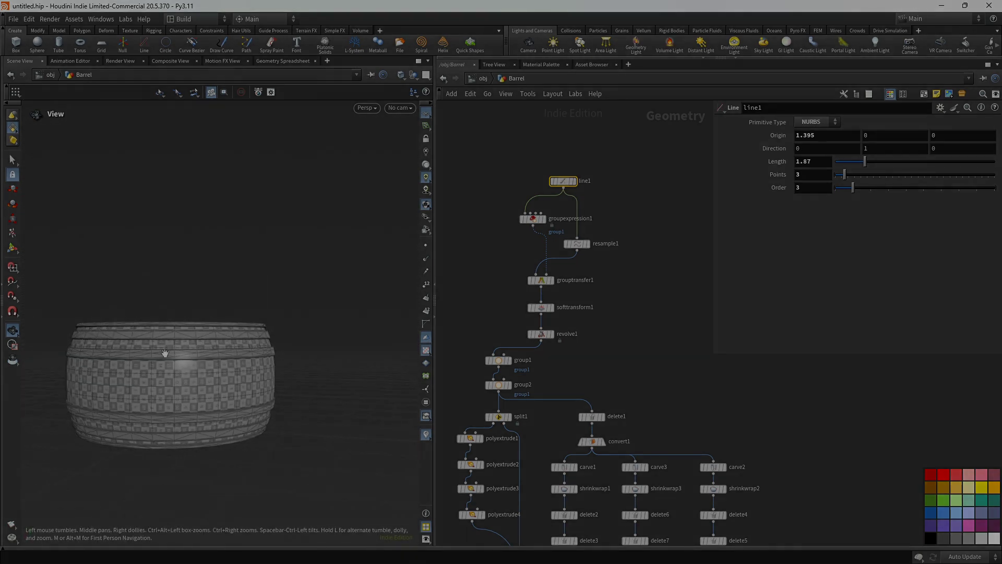
{"action": "middle_click_drag", "start_coordinate": [165, 354], "coordinate": [305, 330]}
{"action": "left_click_drag", "start_coordinate": [306, 330], "coordinate": [308, 369]}
{"action": "left_click_drag", "start_coordinate": [165, 360], "coordinate": [203, 361]}
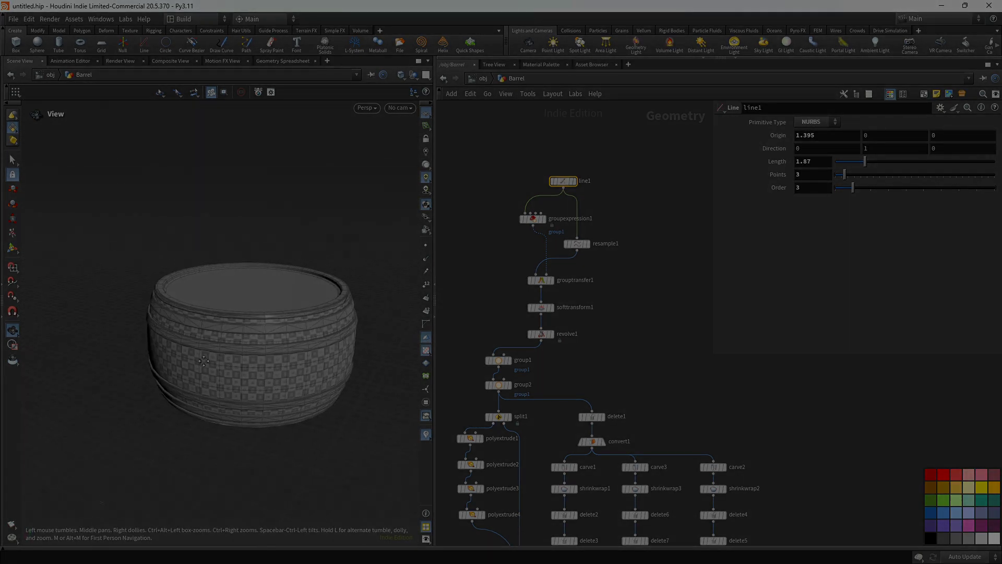
{"action": "middle_click_drag", "start_coordinate": [204, 361], "coordinate": [168, 364]}
{"action": "scroll", "coordinate": [648, 320], "scroll_direction": "down", "scroll_amount": 5}
Step: Box-select merge1, soften_normals1 and the Barrel null
{"action": "middle_click_drag", "start_coordinate": [655, 332], "coordinate": [569, 225]}
{"action": "scroll", "coordinate": [569, 282], "scroll_direction": "up", "scroll_amount": 2}
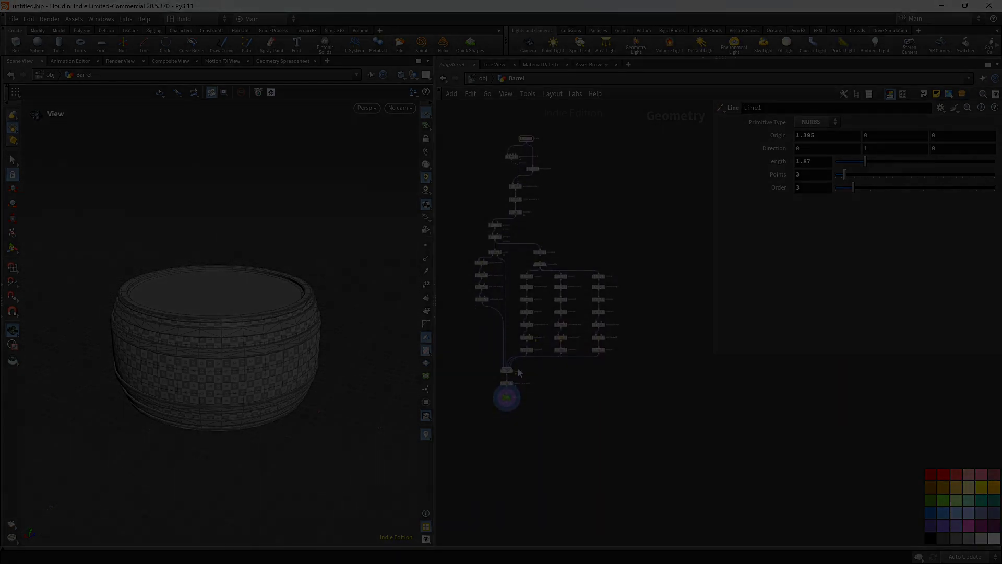
{"action": "scroll", "coordinate": [507, 399], "scroll_direction": "up", "scroll_amount": 2}
{"action": "left_click_drag", "start_coordinate": [504, 393], "coordinate": [504, 394]}
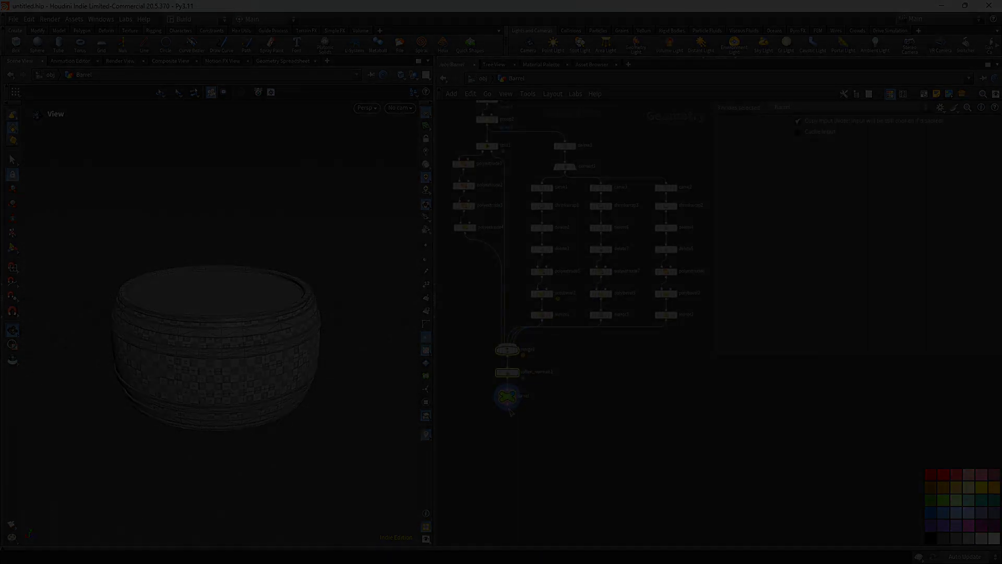